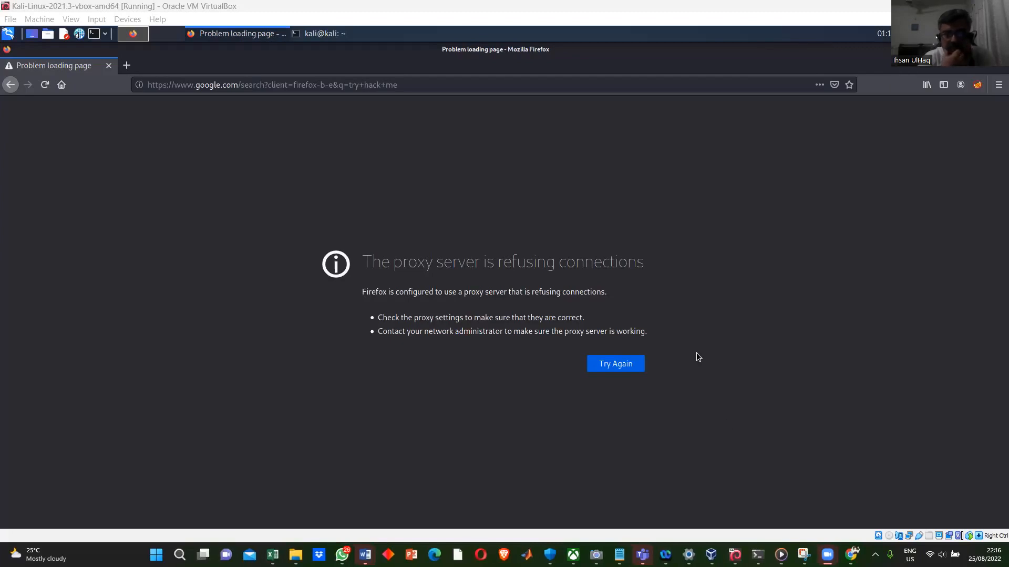
Search Google for 'try hack me' again, then open a new empty tab
{"action": "left_click", "coordinate": [496, 82]}
{"action": "type", "text": "t"}
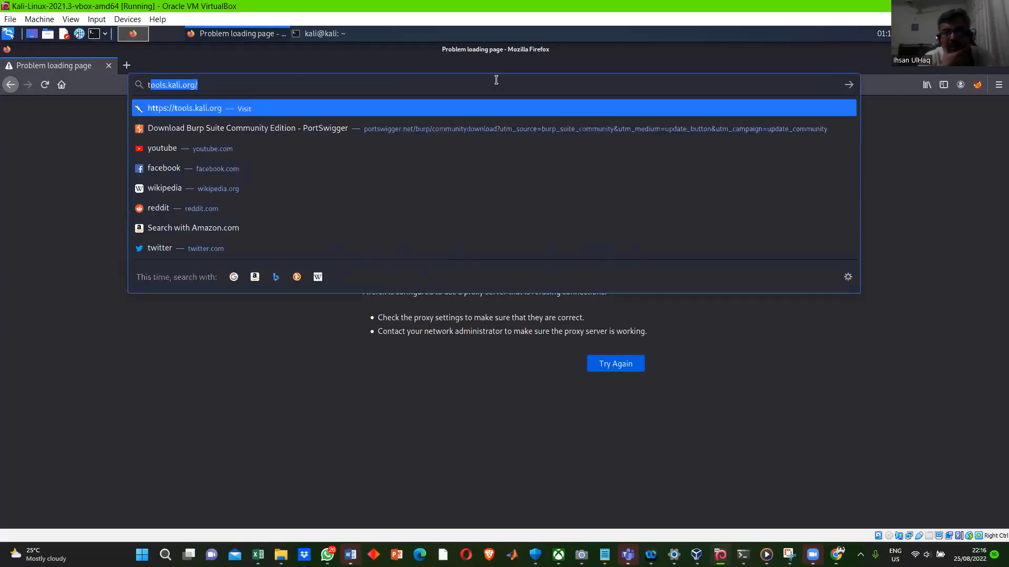
{"action": "type", "text": "ry hack me"}
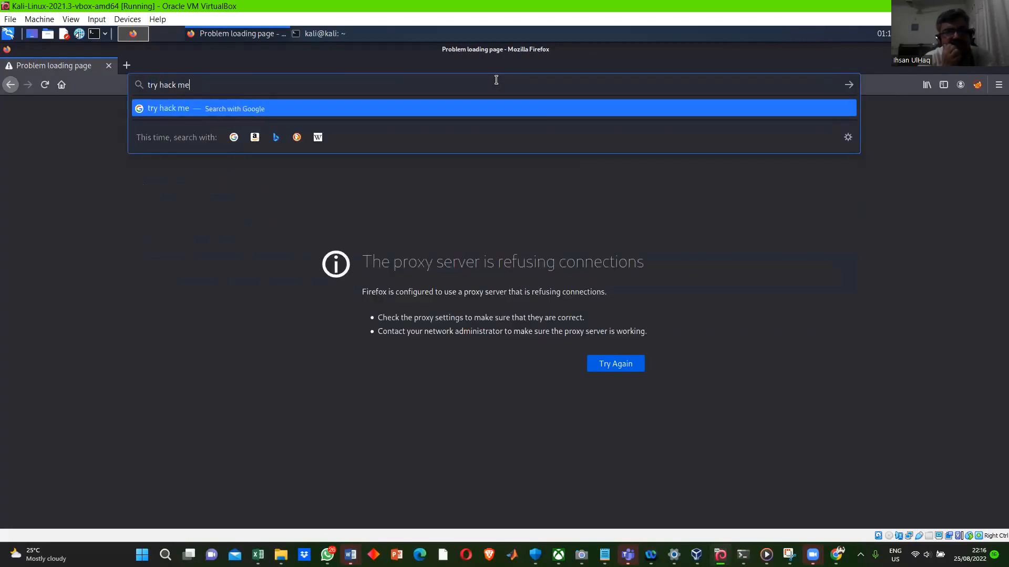
{"action": "key", "text": "Return"}
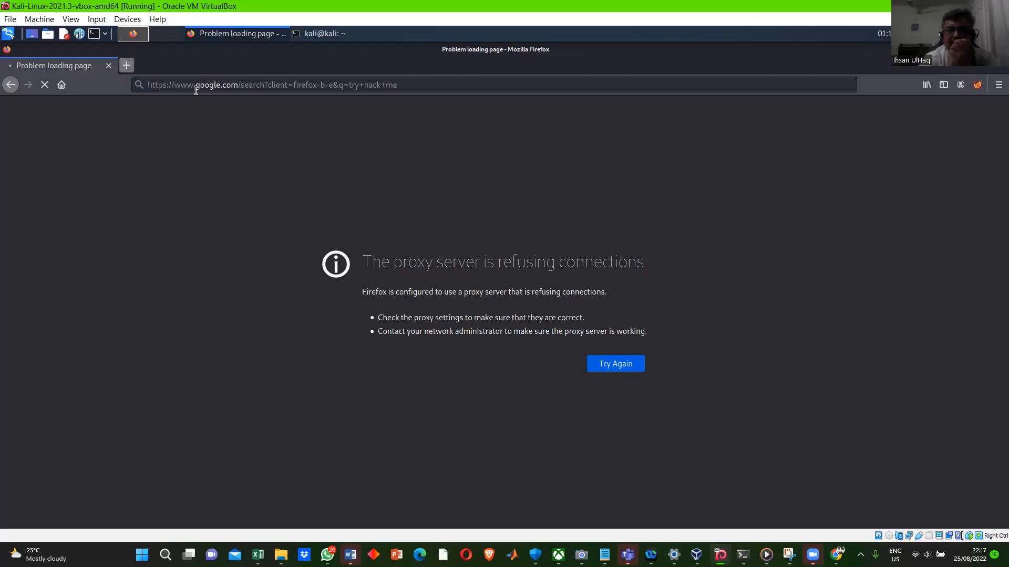
{"action": "key", "text": "ctrl+t"}
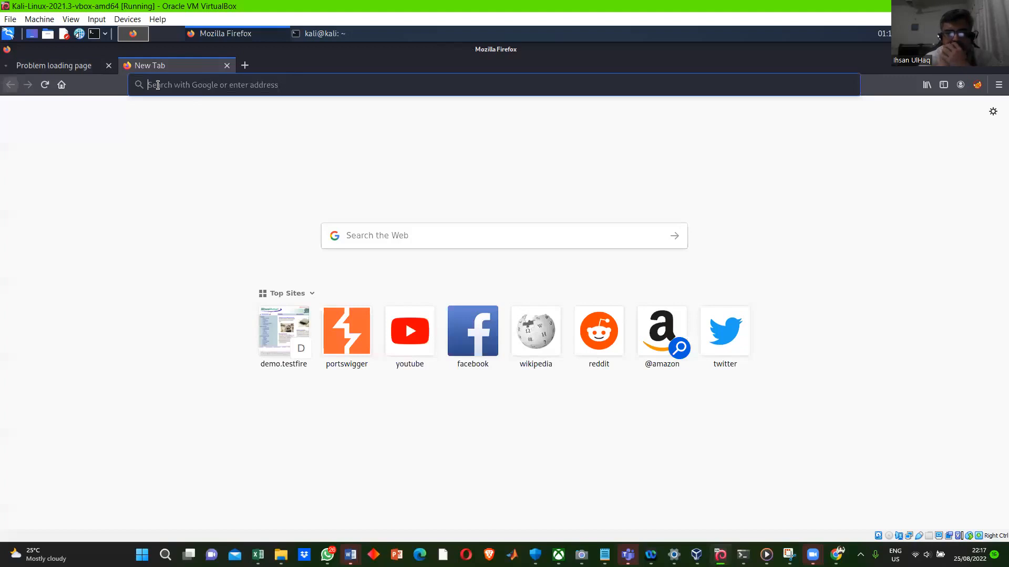
Load tryhackme.com in the new Firefox tab, then bring the Chrome TryHackMe window forward
{"action": "type", "text": "try"}
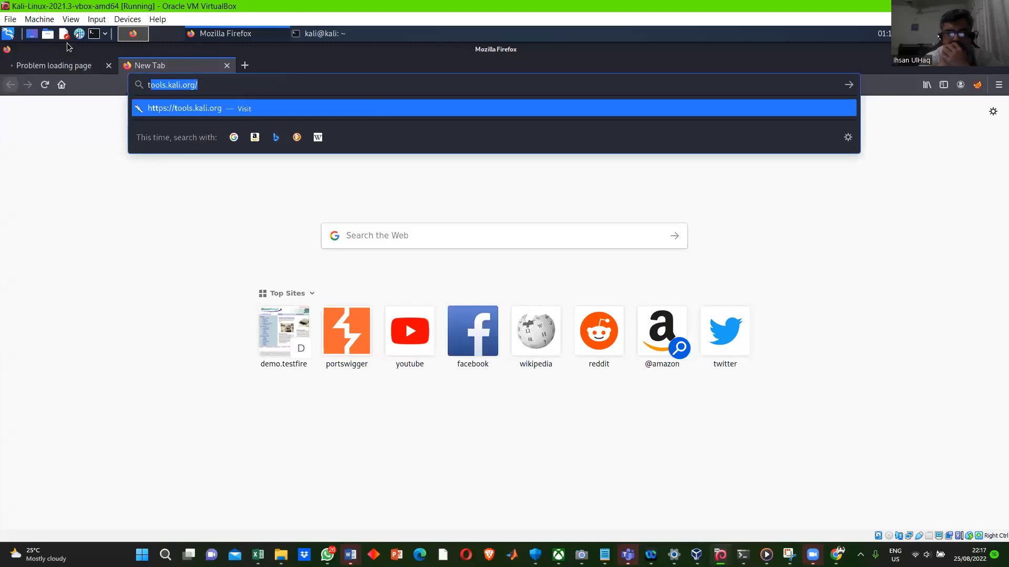
{"action": "key", "text": "BackSpace"}
{"action": "type", "text": "hac"}
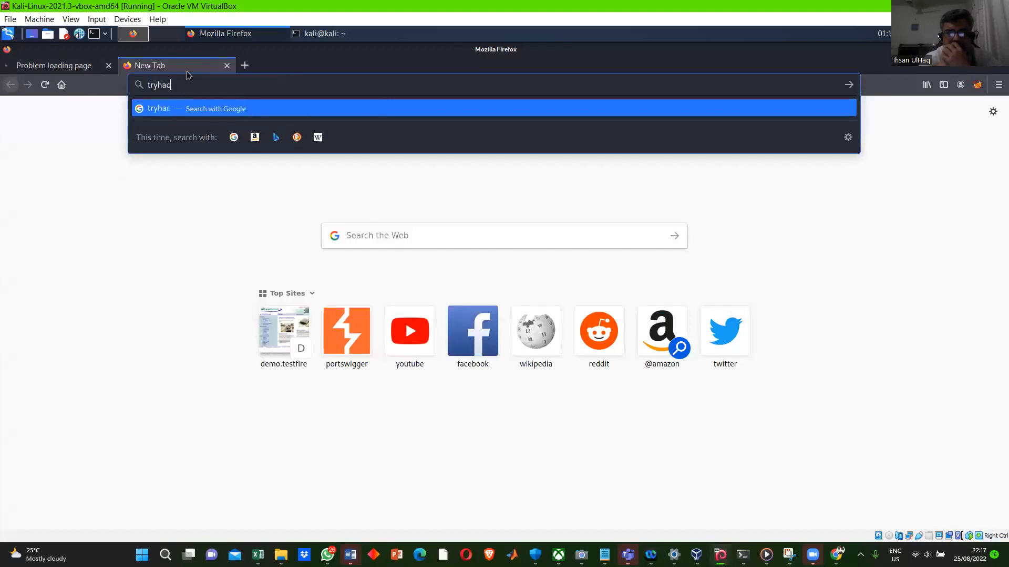
{"action": "type", "text": "kme.com"}
{"action": "key", "text": "Return"}
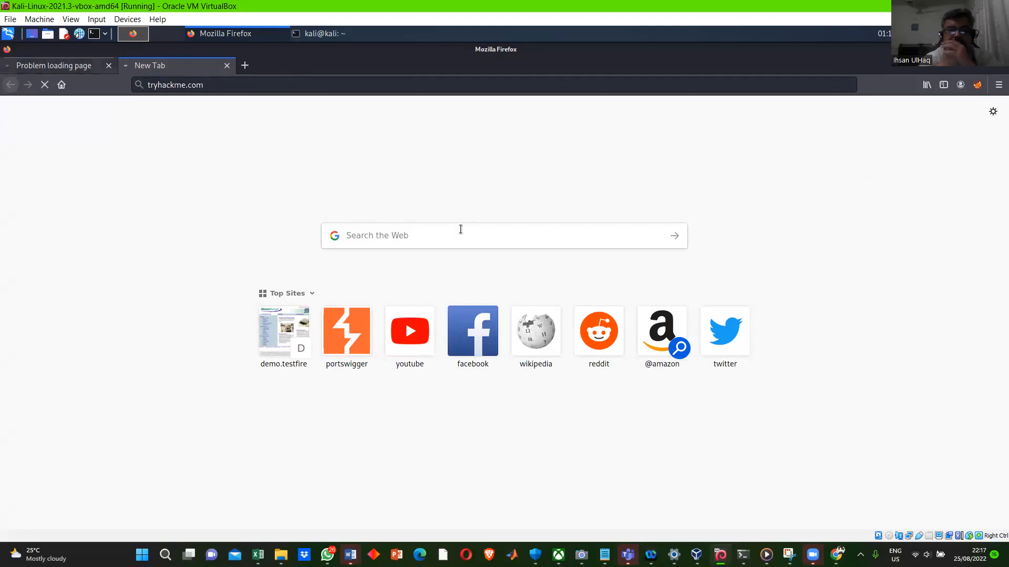
{"action": "left_click", "coordinate": [53, 65]}
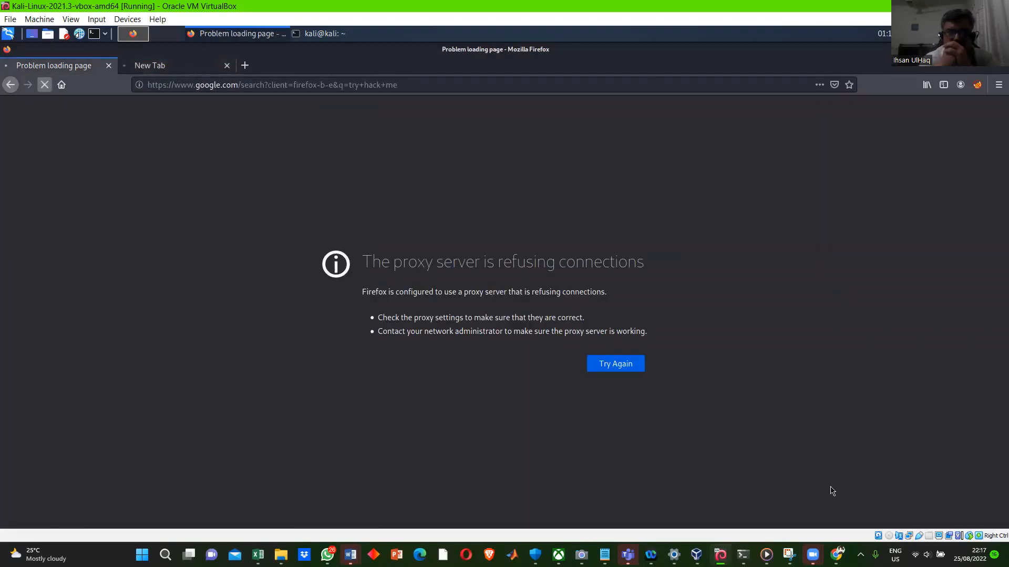
{"action": "key", "text": "ctrl+Tab"}
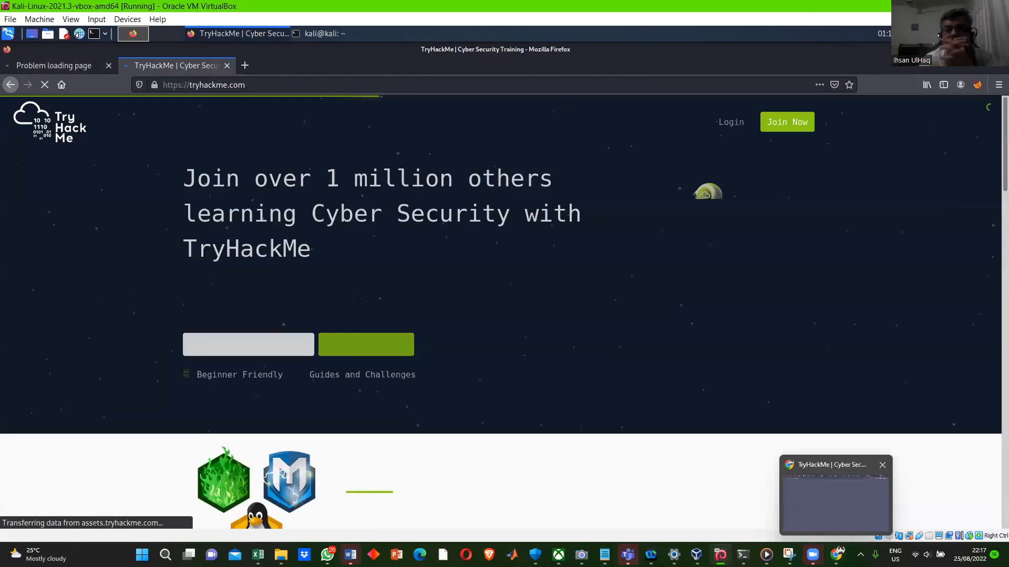
{"action": "left_click", "coordinate": [835, 499]}
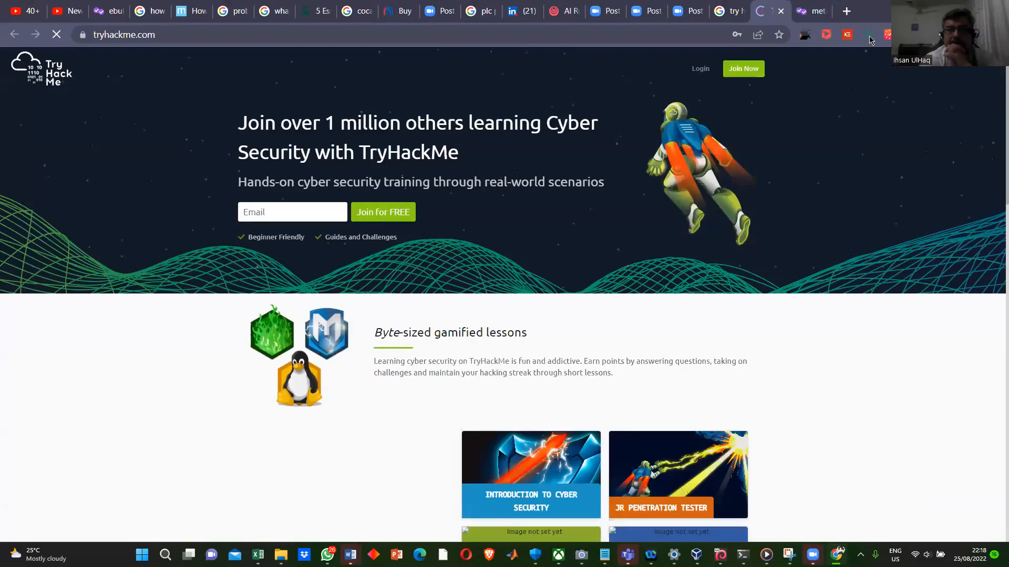
Start loading the TryHackMe login page in Chrome, then return to the Kali VM window
{"action": "left_click", "coordinate": [699, 70]}
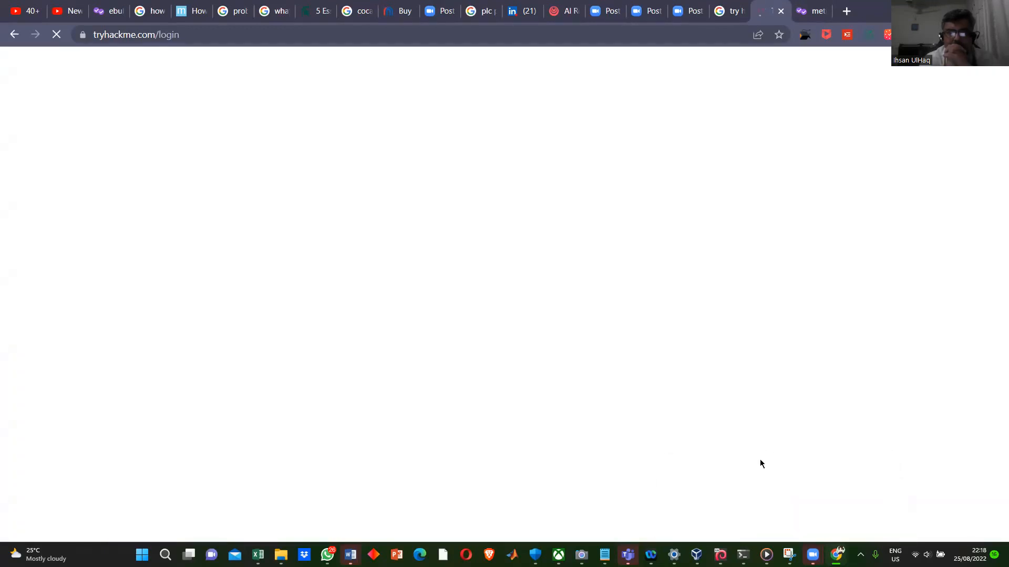
{"action": "mouse_move", "coordinate": [720, 555]}
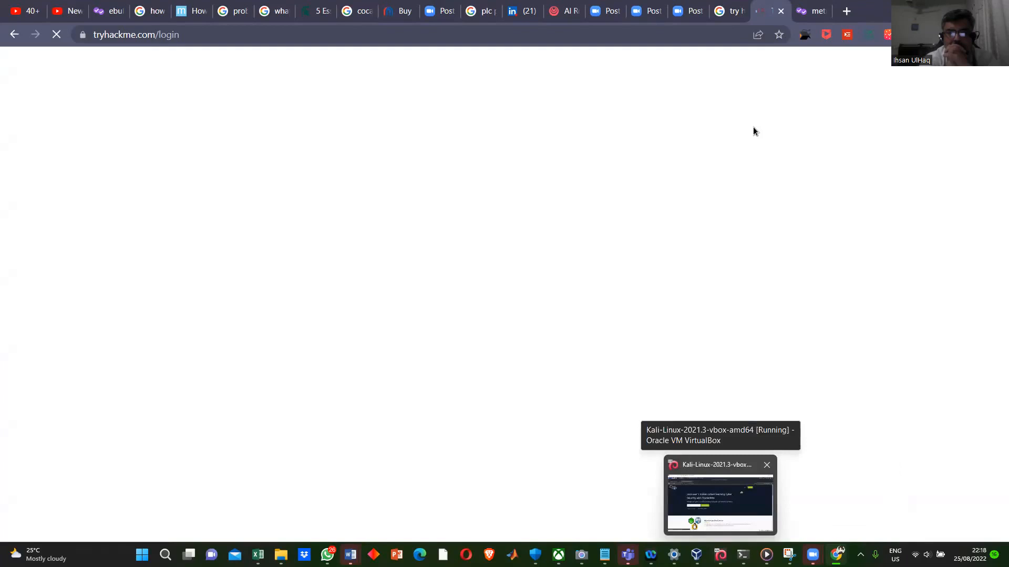
{"action": "key", "text": "alt+Tab"}
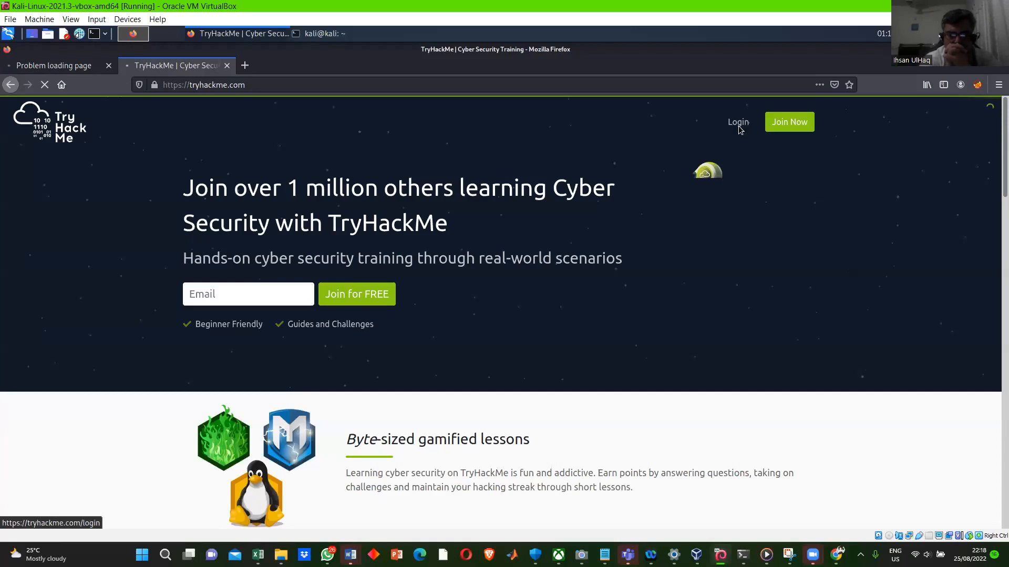
Open TryHackMe's Login link in a new Firefox tab and switch to it
{"action": "right_click", "coordinate": [739, 129]}
{"action": "left_click", "coordinate": [752, 134]}
{"action": "left_click", "coordinate": [298, 67]}
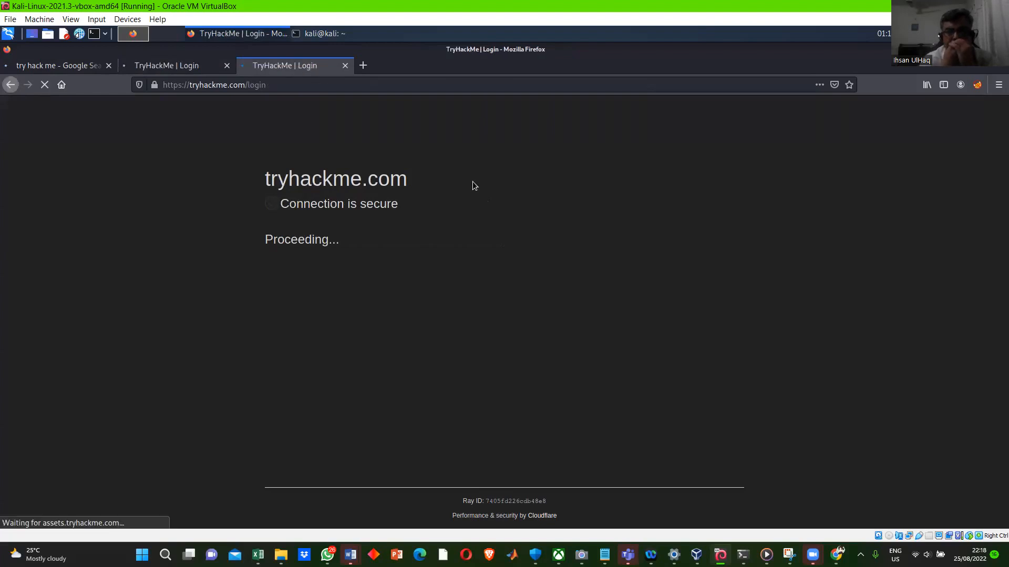
Snap the Kali VM window to the left half of the screen
{"action": "key", "text": "super+Left"}
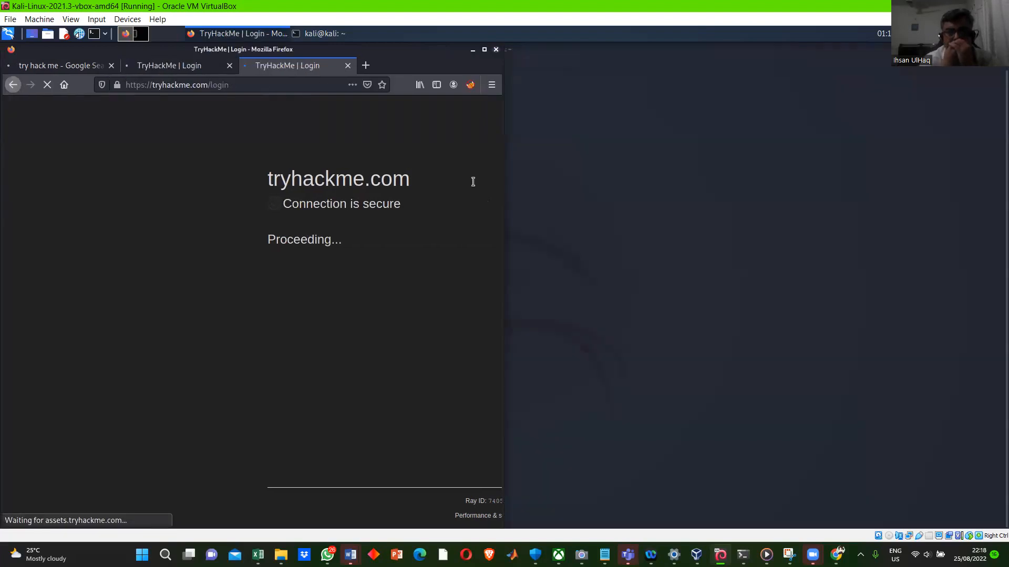
{"action": "left_click", "coordinate": [484, 50]}
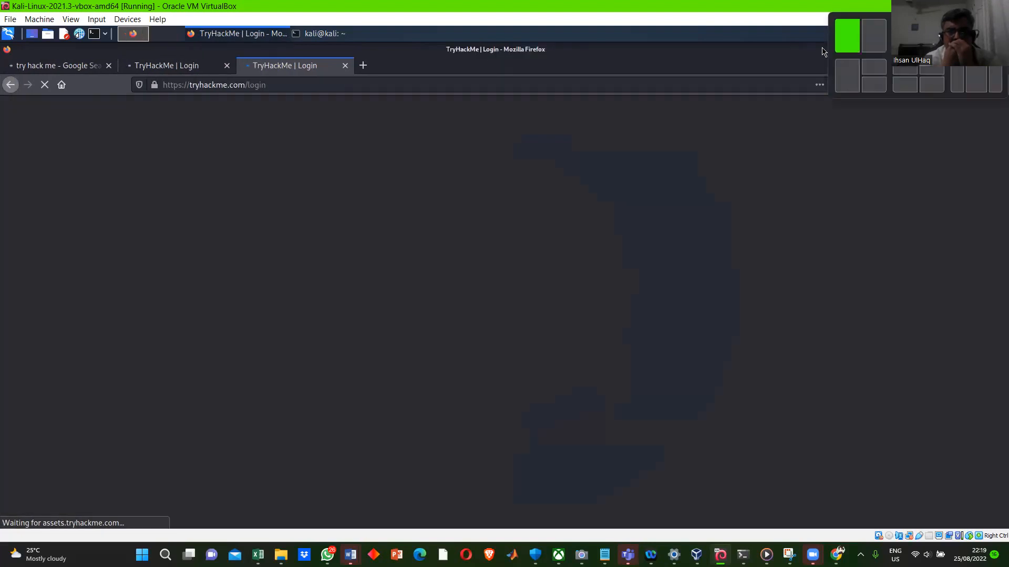
{"action": "left_click", "coordinate": [847, 36]}
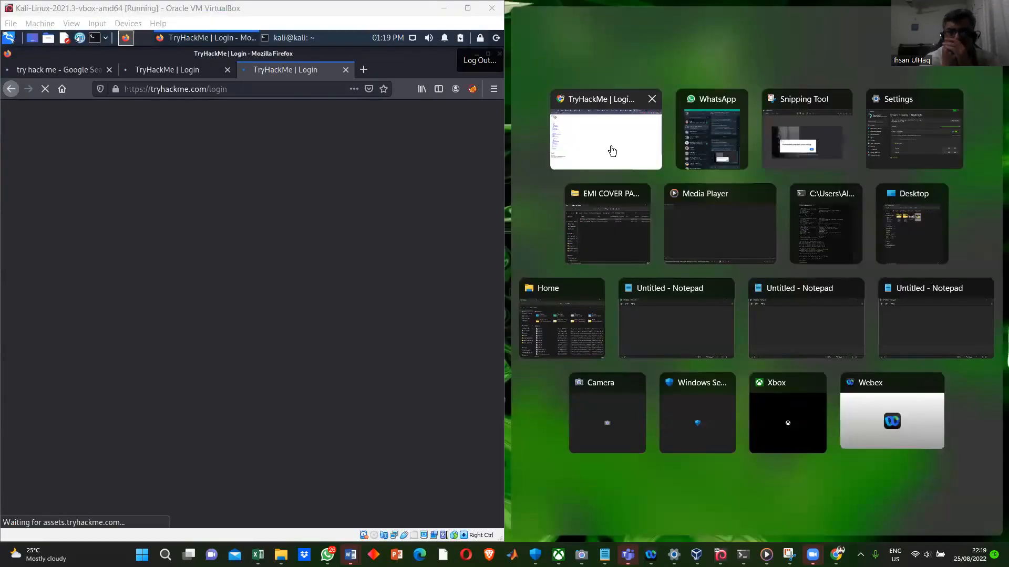
Snap Chrome's TryHackMe login page beside the Kali VM and dismiss Chrome's menu
{"action": "left_click", "coordinate": [612, 151]}
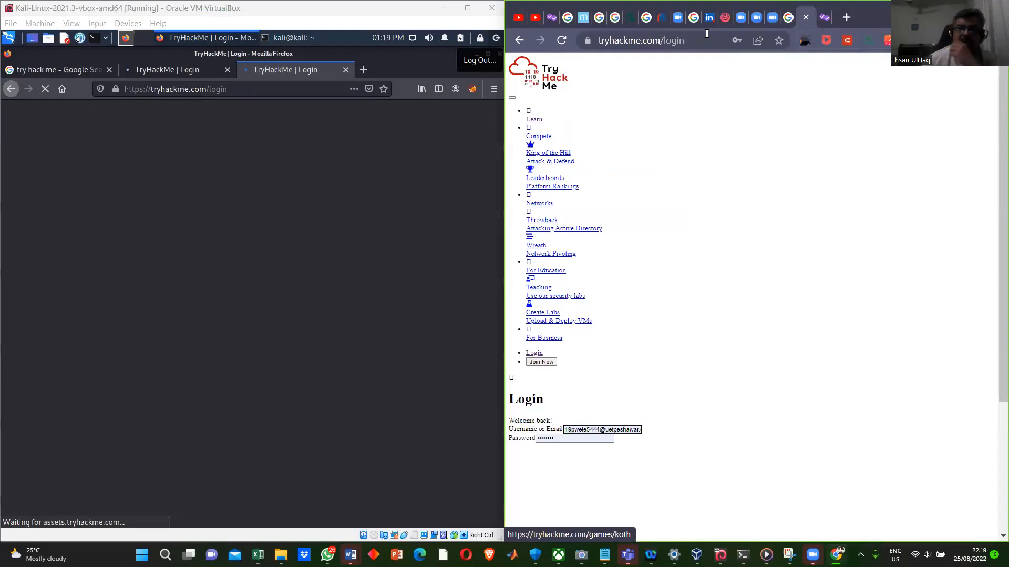
{"action": "left_click", "coordinate": [997, 41]}
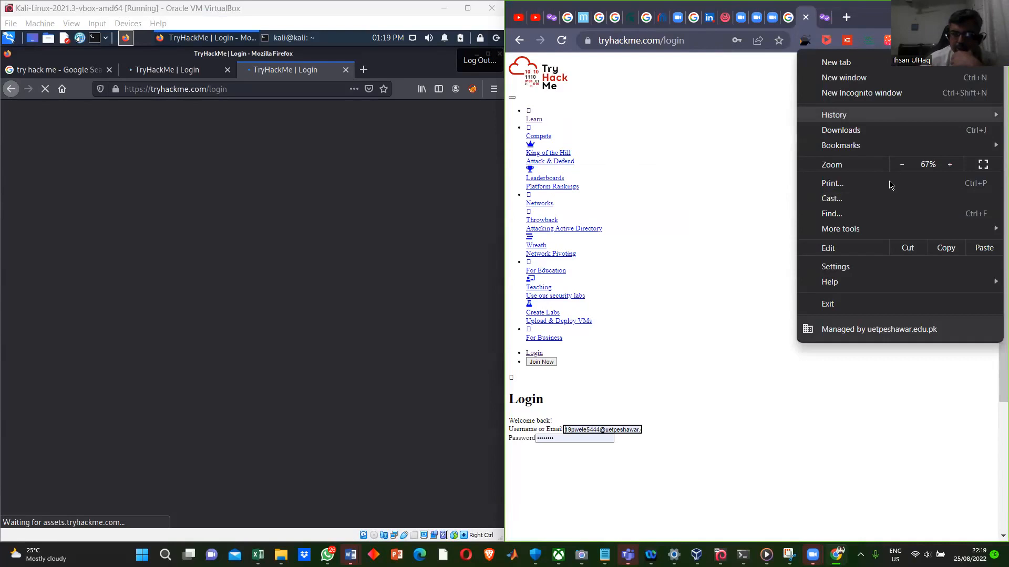
{"action": "mouse_move", "coordinate": [880, 113]}
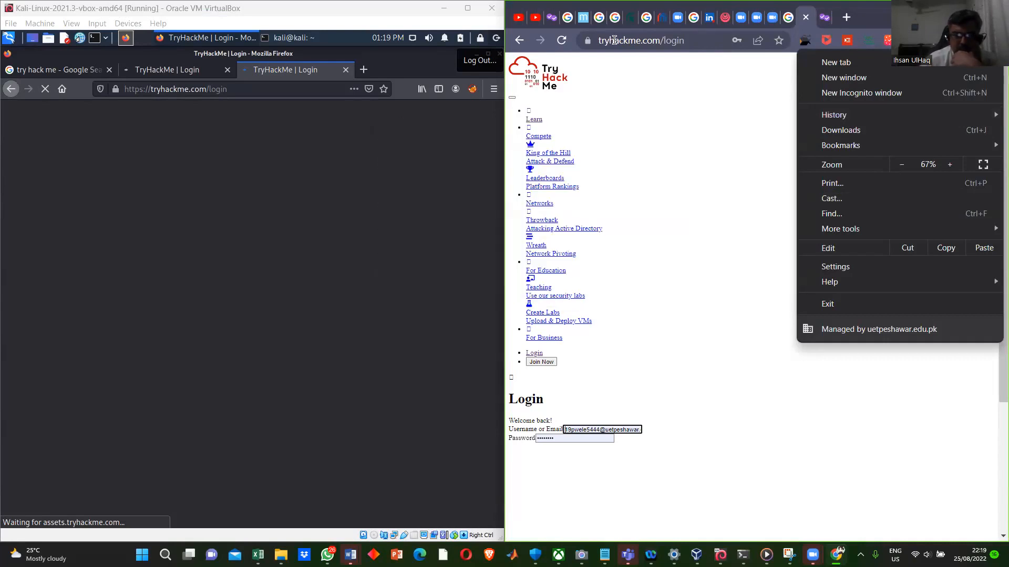
{"action": "left_click", "coordinate": [615, 40]}
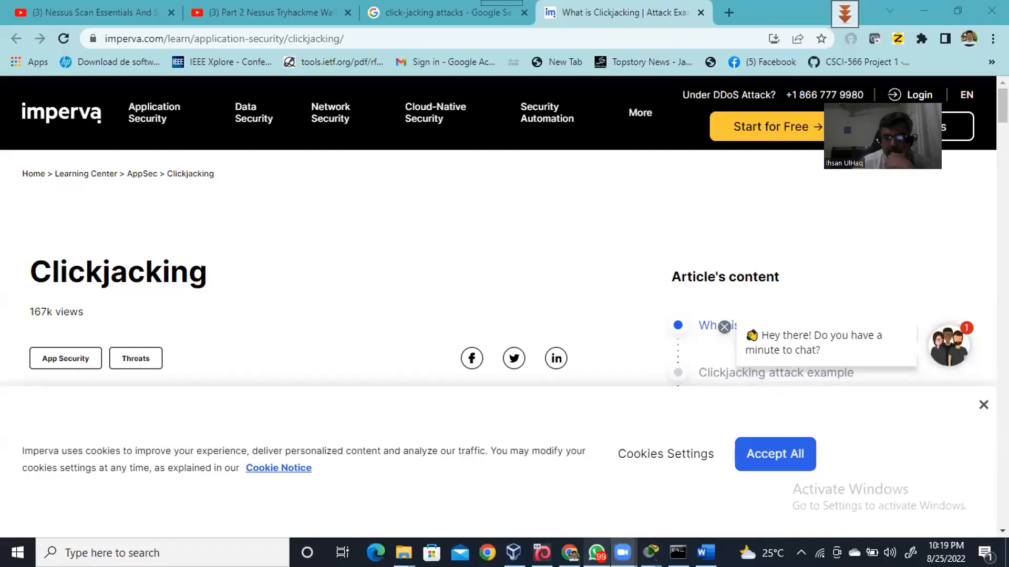
In the Kali VM, search TryHackMe's Learn rooms for 'openvpn' and open the OpenVPN room
{"action": "key", "text": "alt+Tab"}
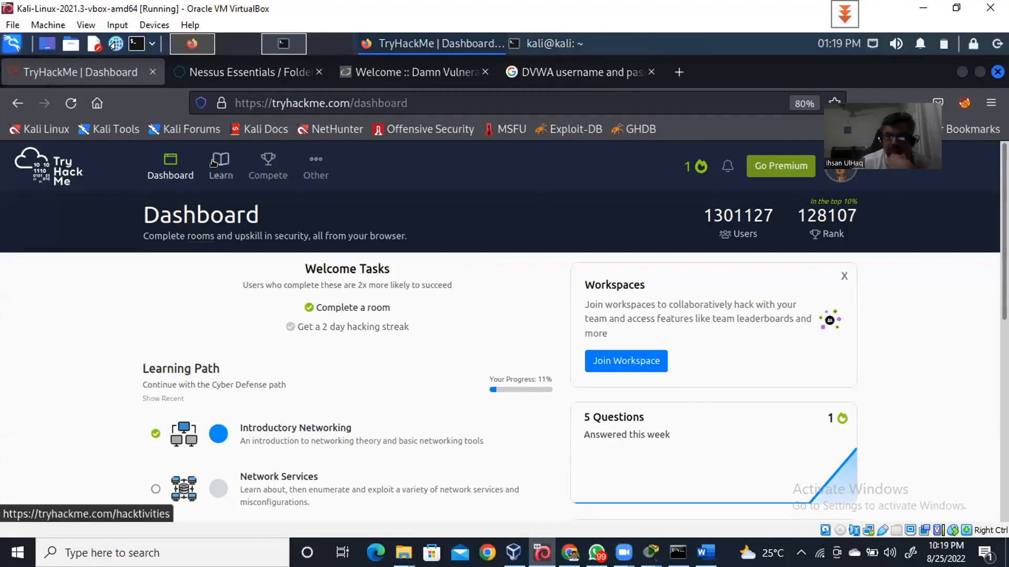
{"action": "left_click", "coordinate": [241, 183]}
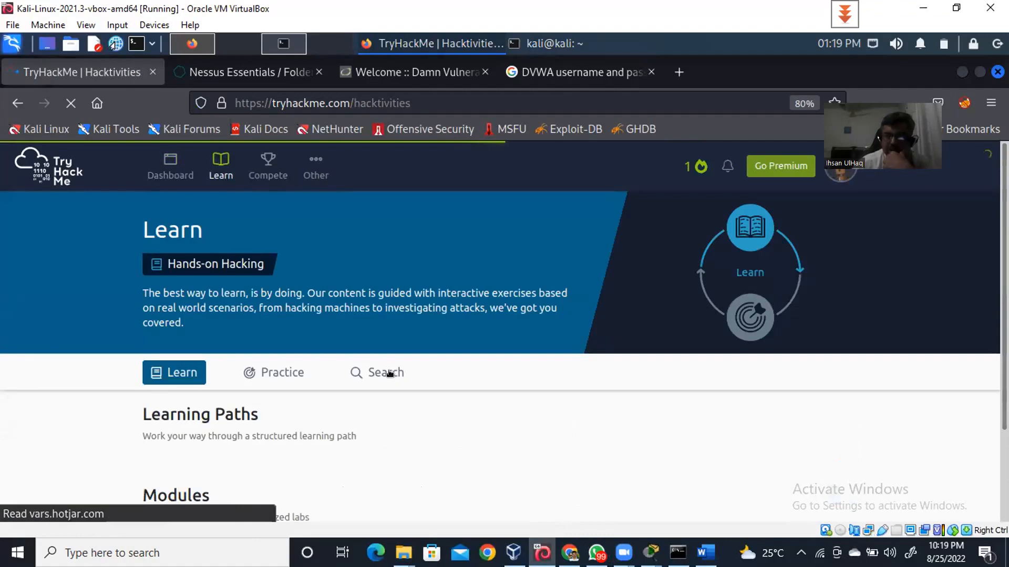
{"action": "left_click", "coordinate": [388, 373]}
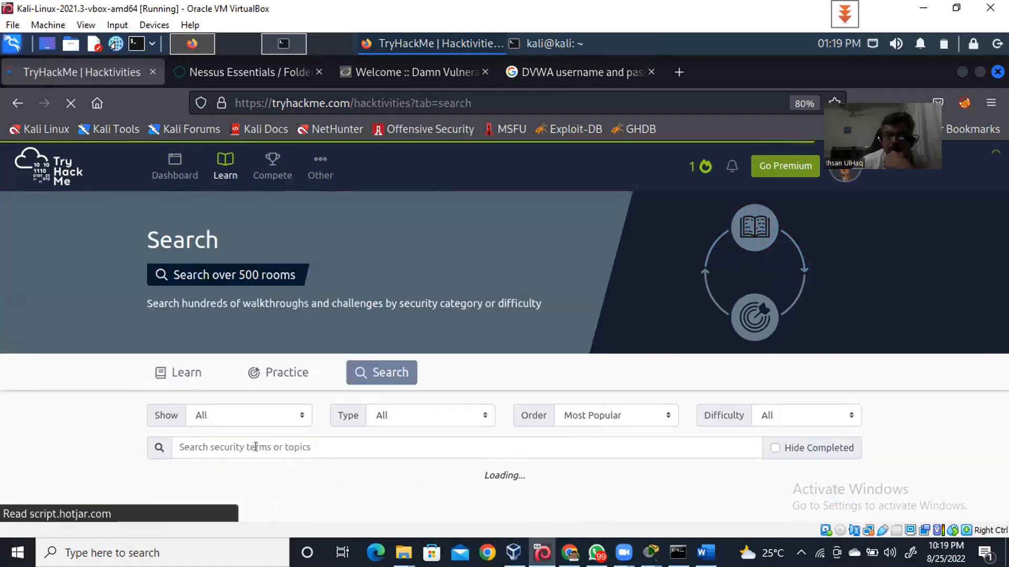
{"action": "left_click", "coordinate": [297, 447]}
{"action": "type", "text": "open"}
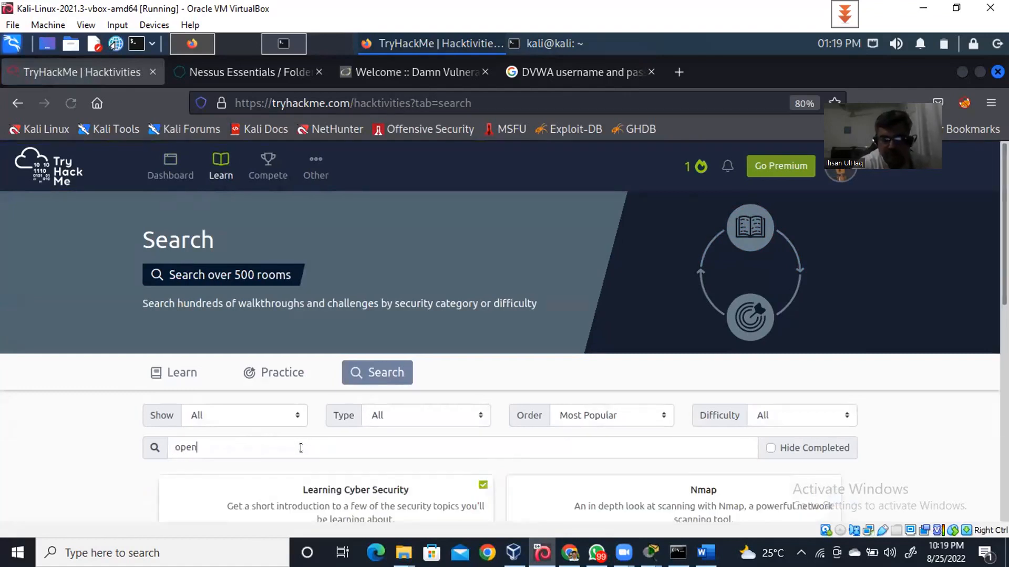
{"action": "type", "text": "vpn"}
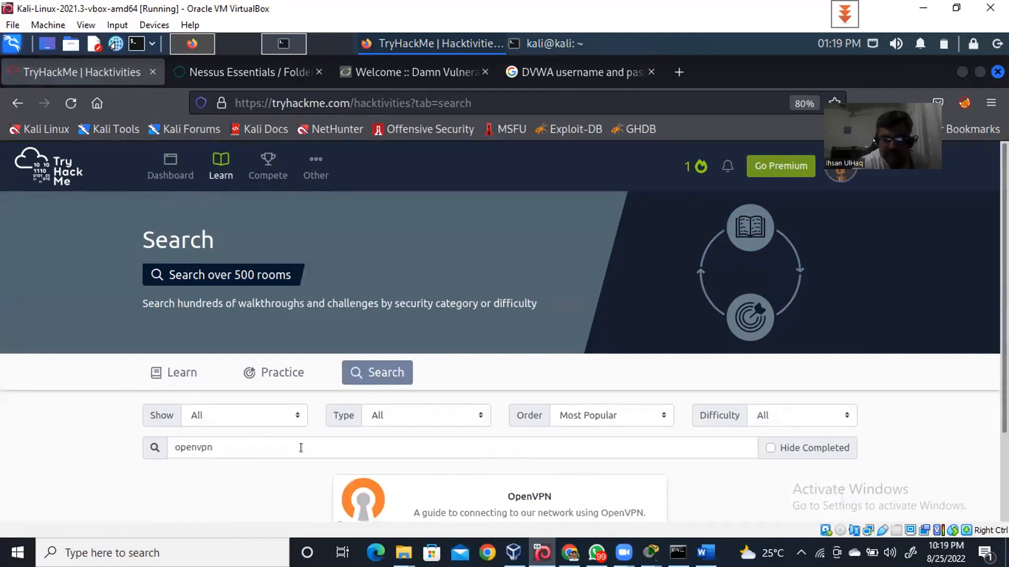
{"action": "left_click", "coordinate": [535, 496]}
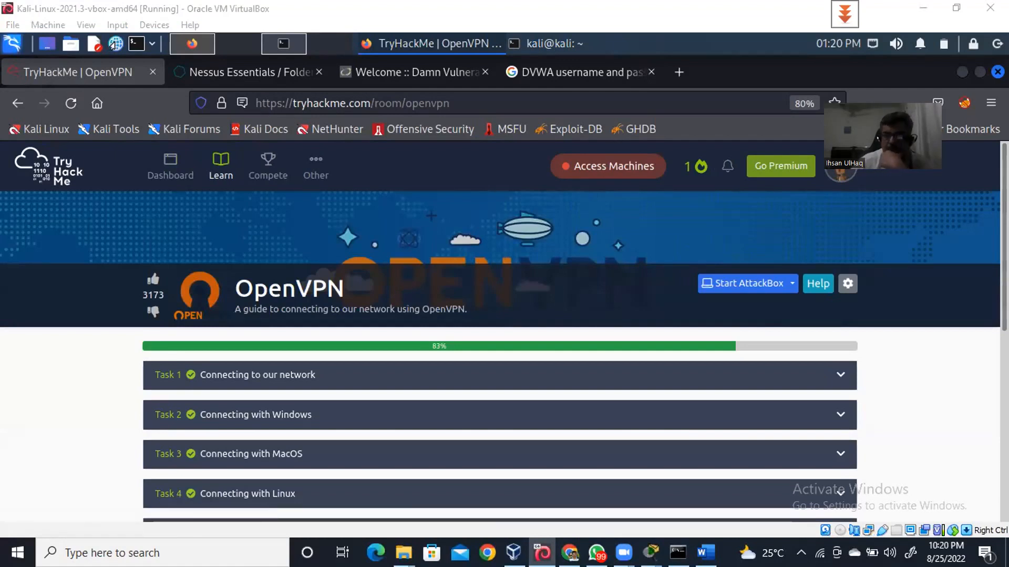
Expand Task 4, Connecting with Linux, and scroll to its sudo apt install openvpn instructions
{"action": "scroll", "coordinate": [440, 250], "scroll_direction": "down", "scroll_amount": 2}
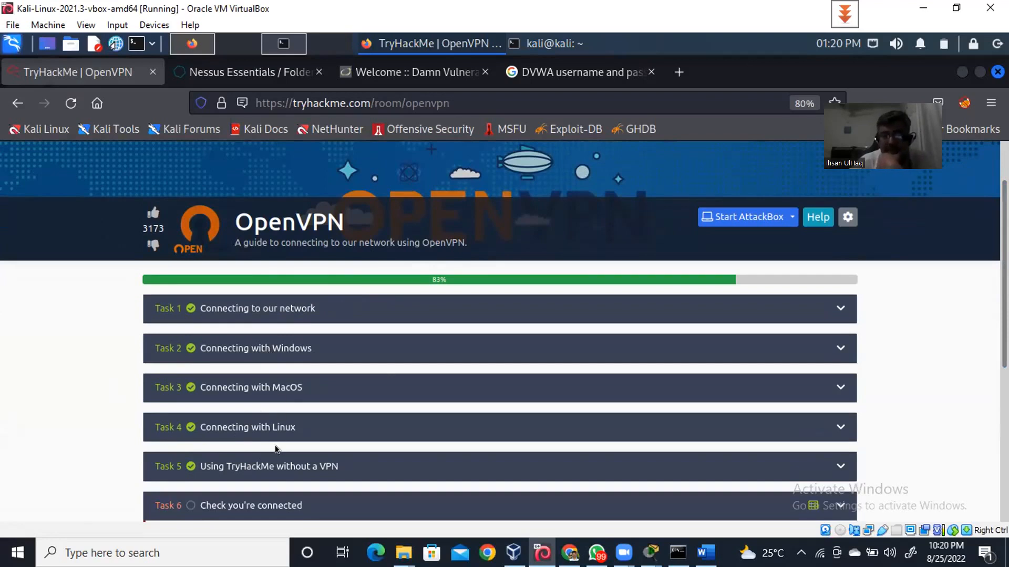
{"action": "left_click", "coordinate": [257, 429]}
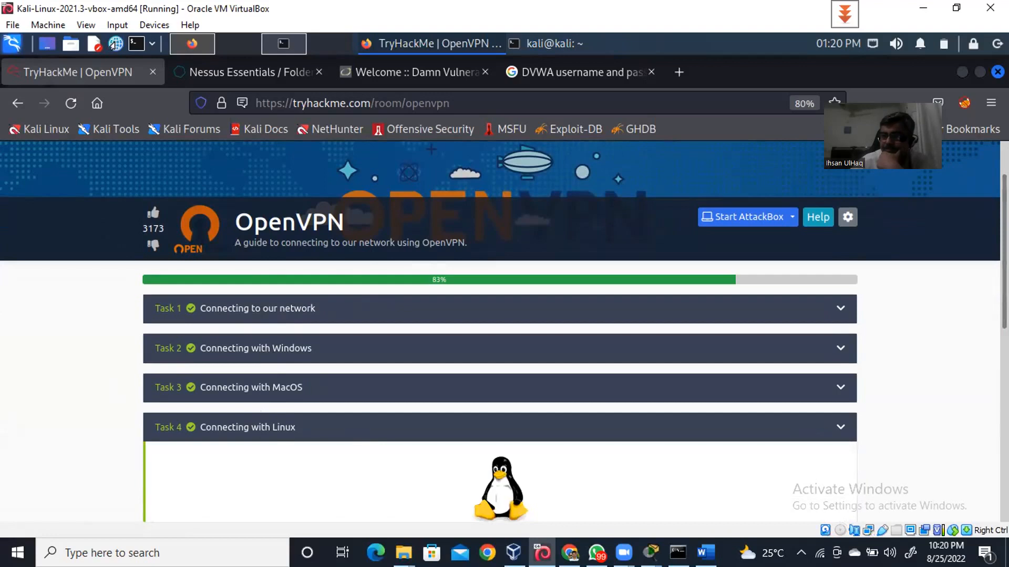
{"action": "scroll", "coordinate": [499, 331], "scroll_direction": "down", "scroll_amount": 5}
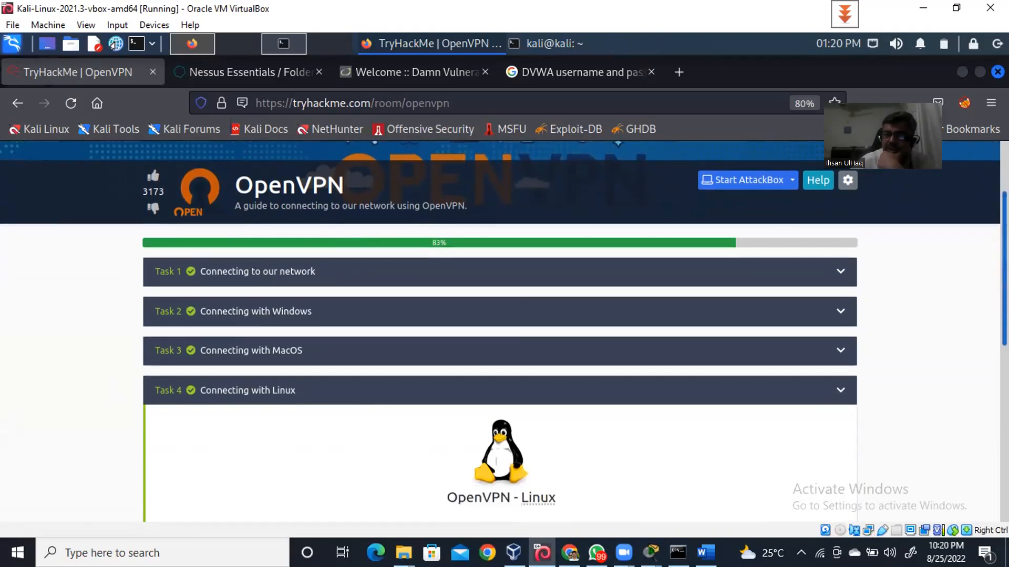
{"action": "scroll", "coordinate": [499, 331], "scroll_direction": "down", "scroll_amount": 2}
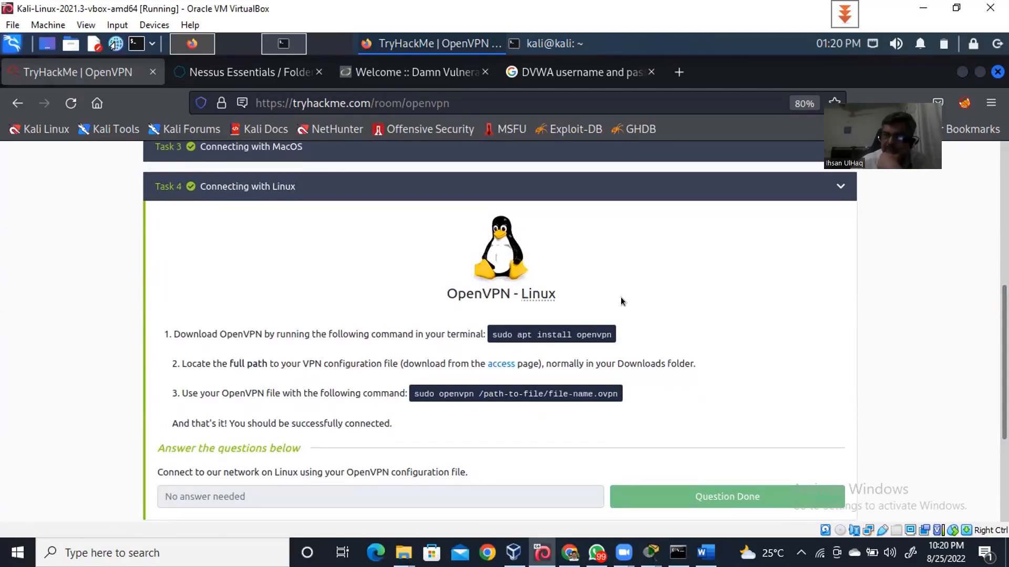
{"action": "left_click", "coordinate": [548, 44]}
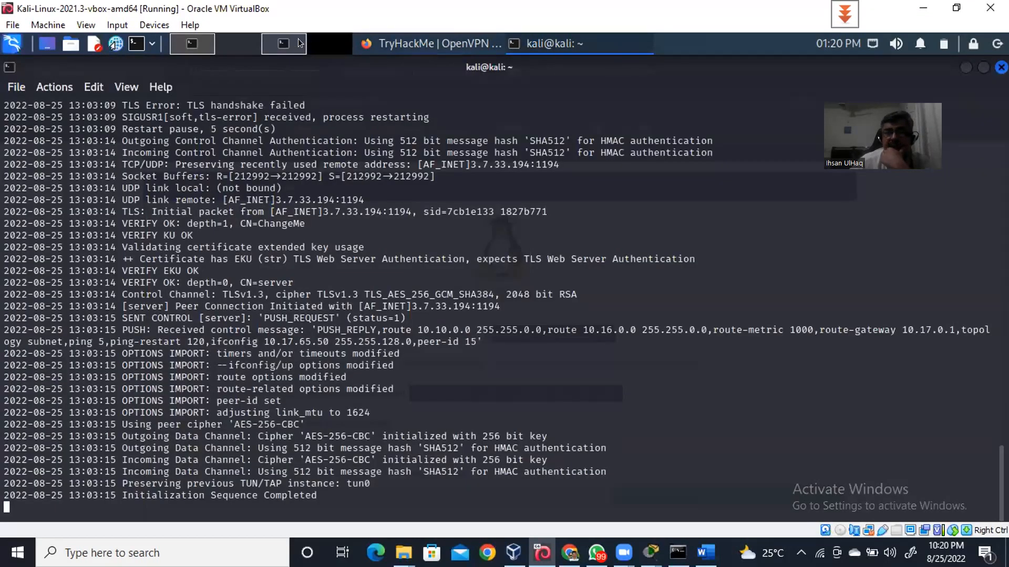
Run 'sudo apt install openvpn' with the sudo password and 'y'; it fails with 404 errors
{"action": "left_click", "coordinate": [282, 44]}
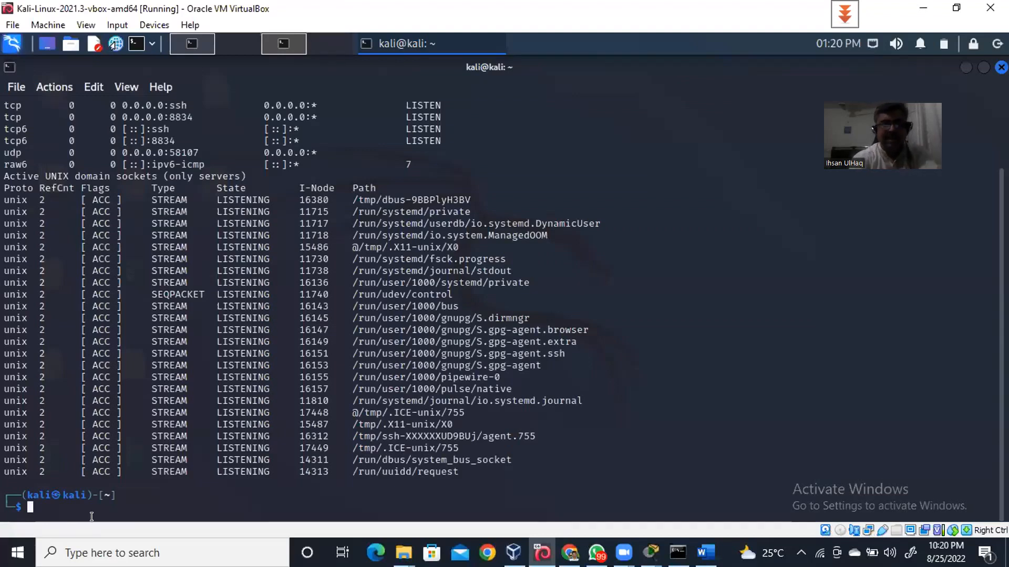
{"action": "type", "text": "sudo apt"}
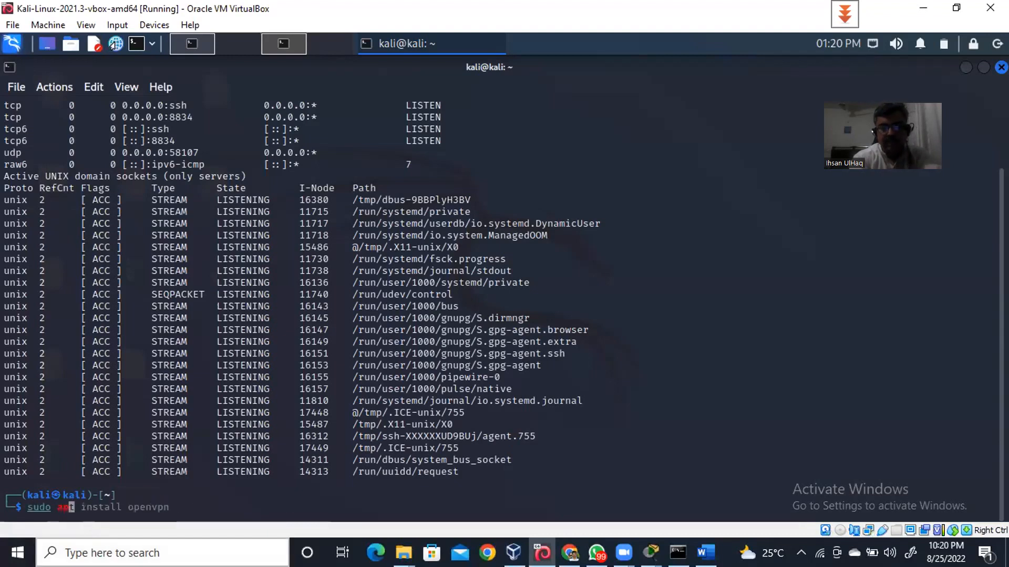
{"action": "key", "text": "Right"}
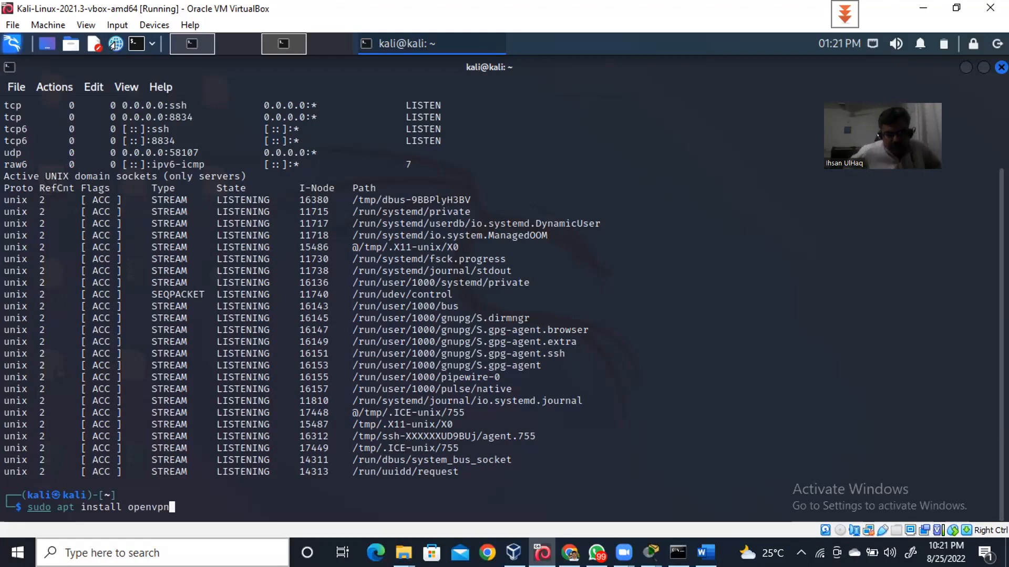
{"action": "key", "text": "Return"}
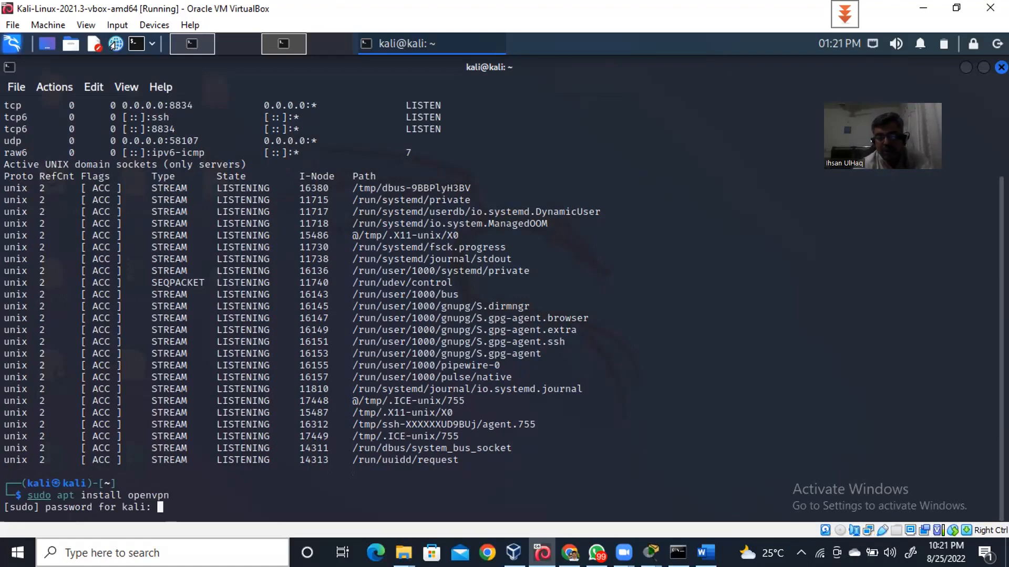
{"action": "key", "text": "Return"}
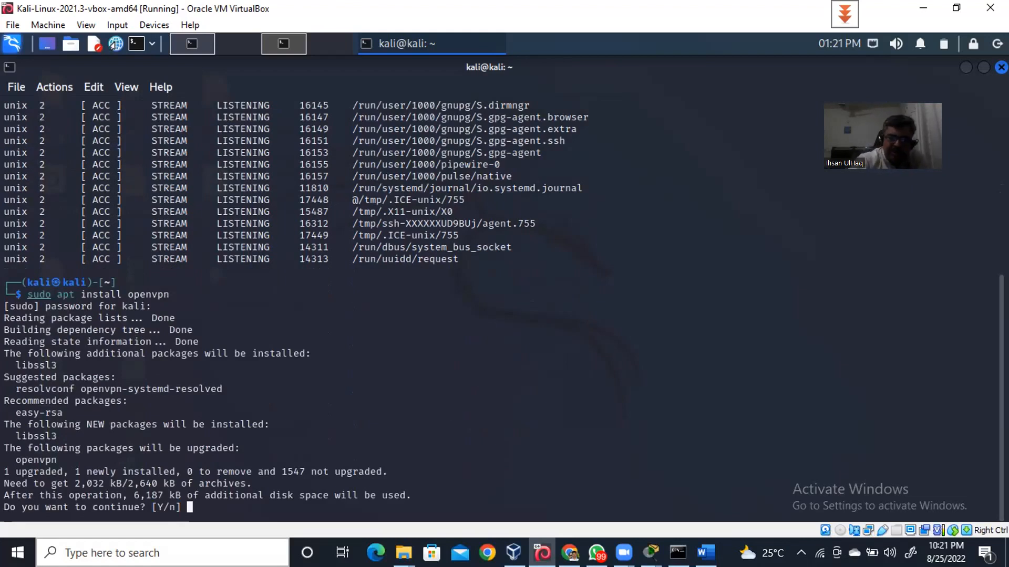
{"action": "type", "text": "y"}
{"action": "key", "text": "Return"}
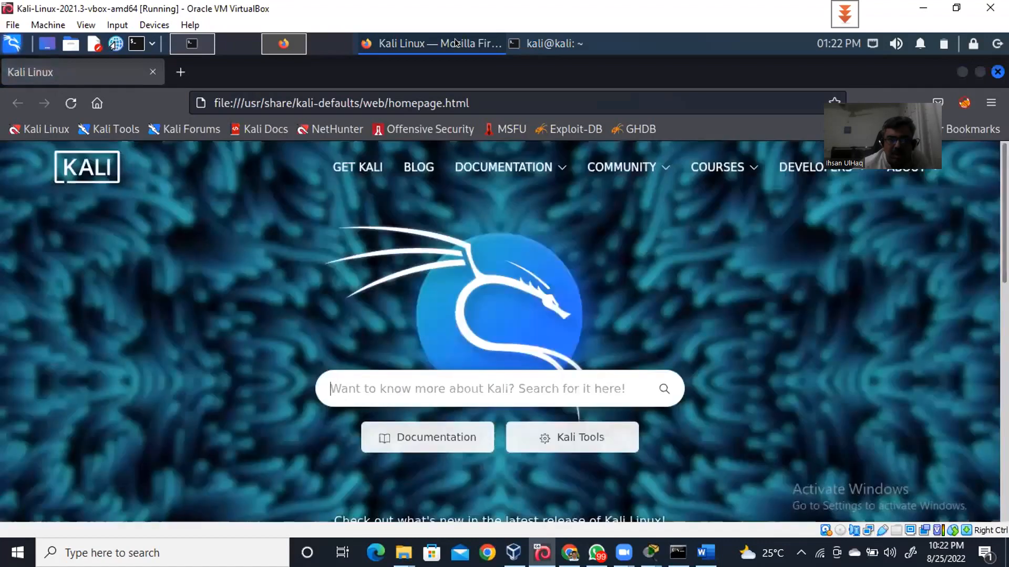
Restore Firefox and go to the TryHackMe dashboard via the address-bar suggestion
{"action": "left_click", "coordinate": [457, 44]}
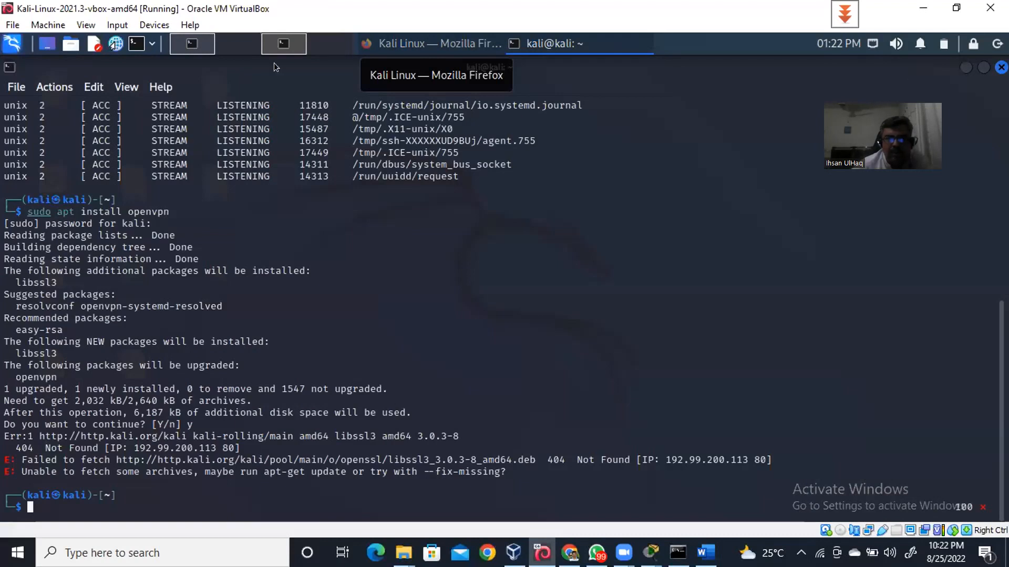
{"action": "left_click", "coordinate": [428, 42]}
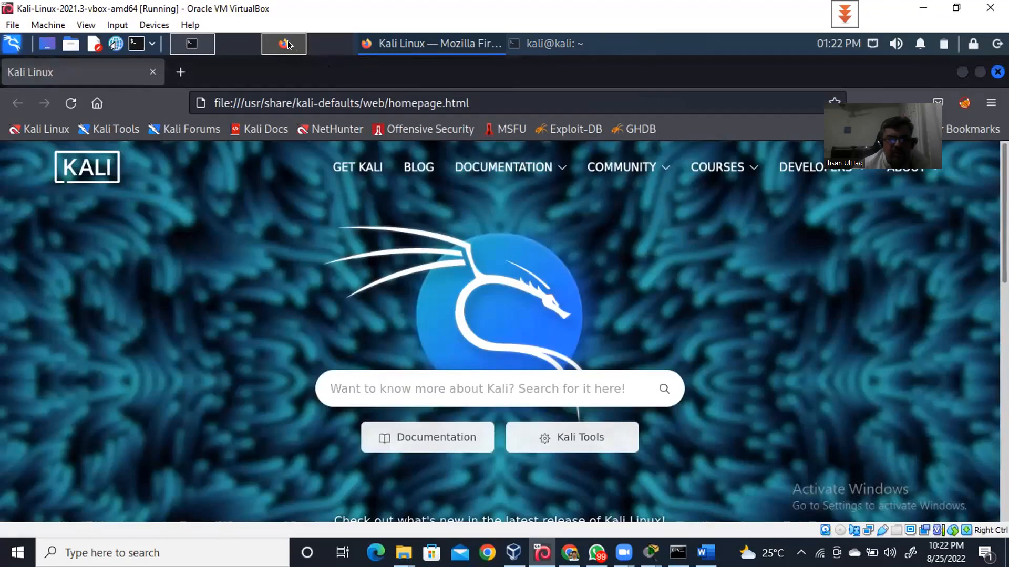
{"action": "left_click", "coordinate": [418, 45]}
{"action": "left_click", "coordinate": [418, 44]}
{"action": "left_click", "coordinate": [414, 106]}
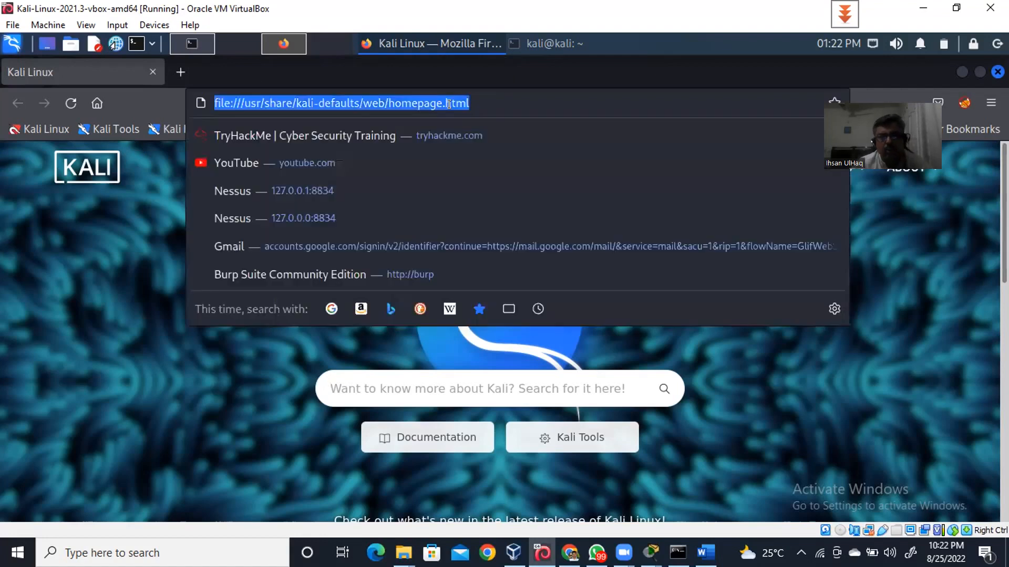
{"action": "left_click", "coordinate": [323, 136]}
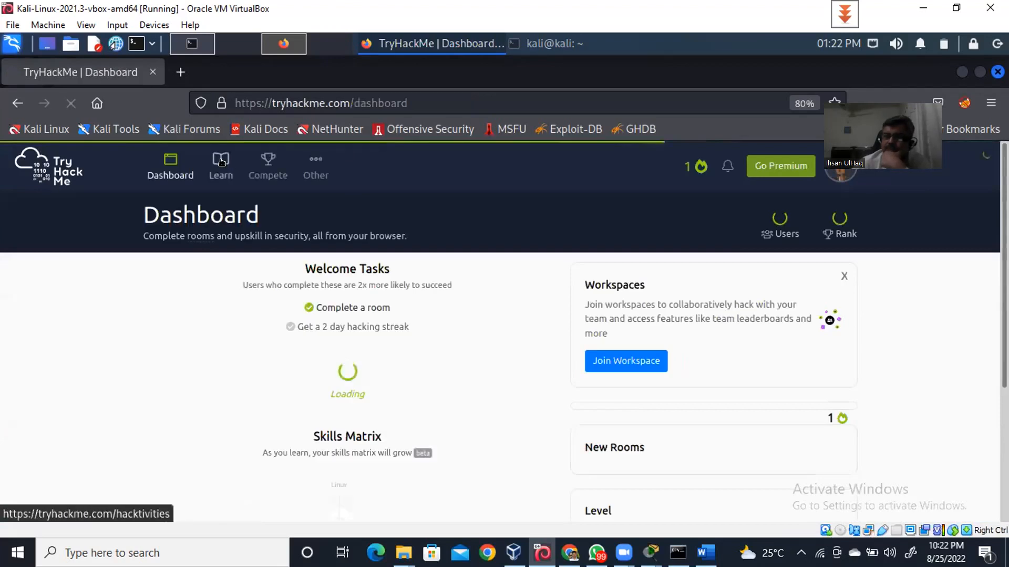
Search the Learn rooms for 'openvpn' again and open the OpenVPN room from the results
{"action": "left_click", "coordinate": [221, 162]}
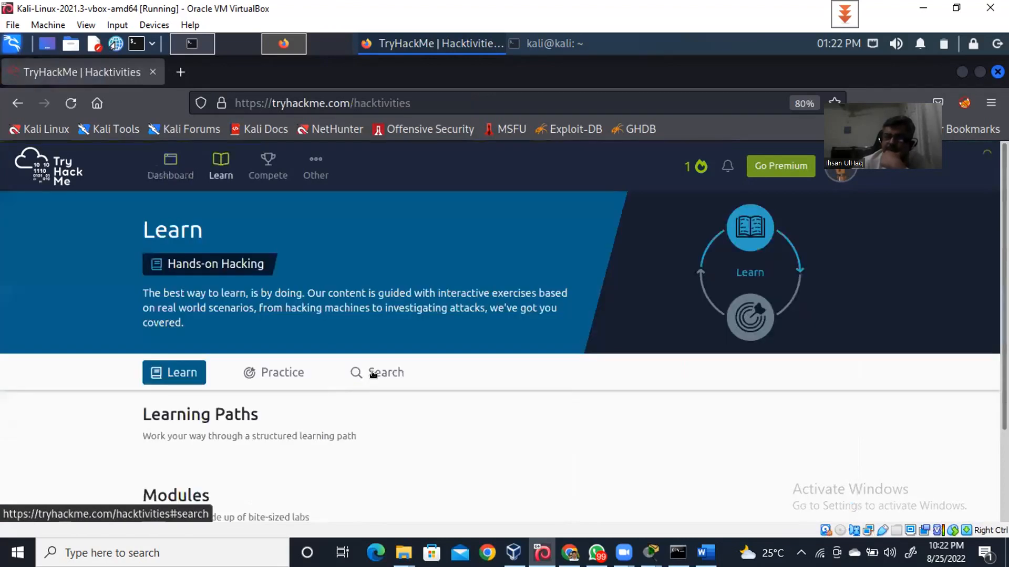
{"action": "left_click", "coordinate": [373, 374]}
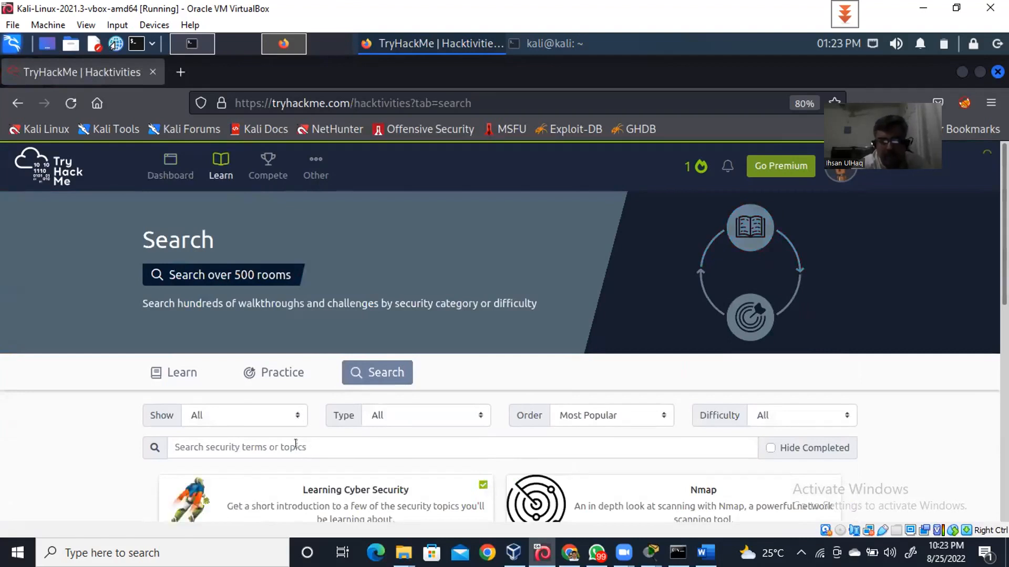
{"action": "left_click", "coordinate": [296, 444]}
{"action": "type", "text": "openv"}
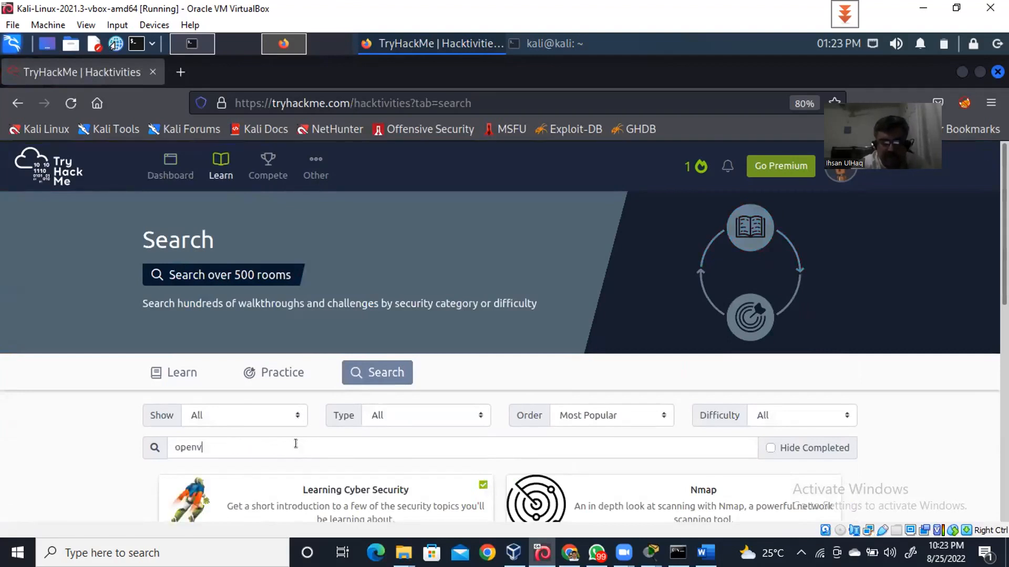
{"action": "type", "text": "pn"}
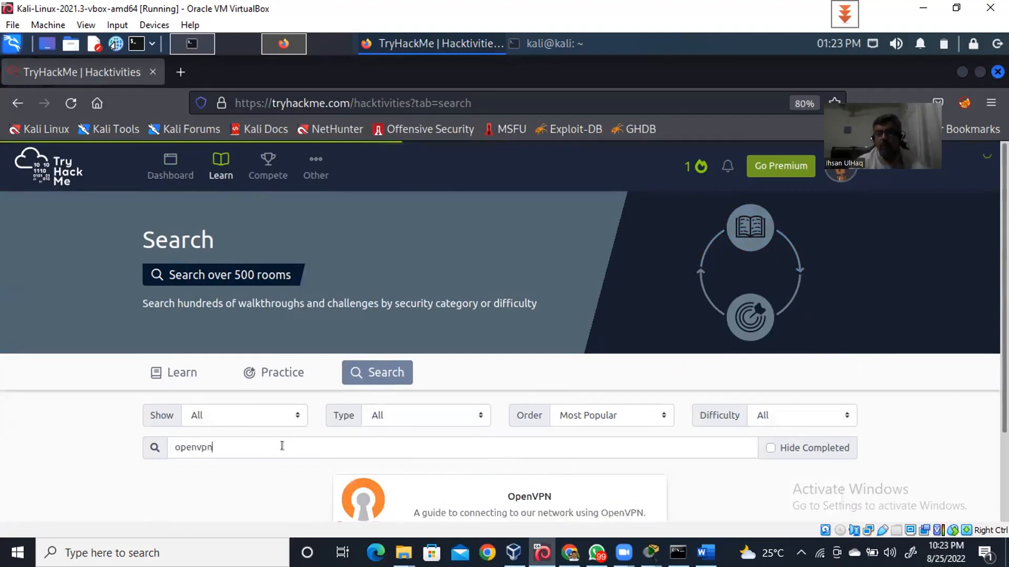
{"action": "left_click", "coordinate": [538, 502]}
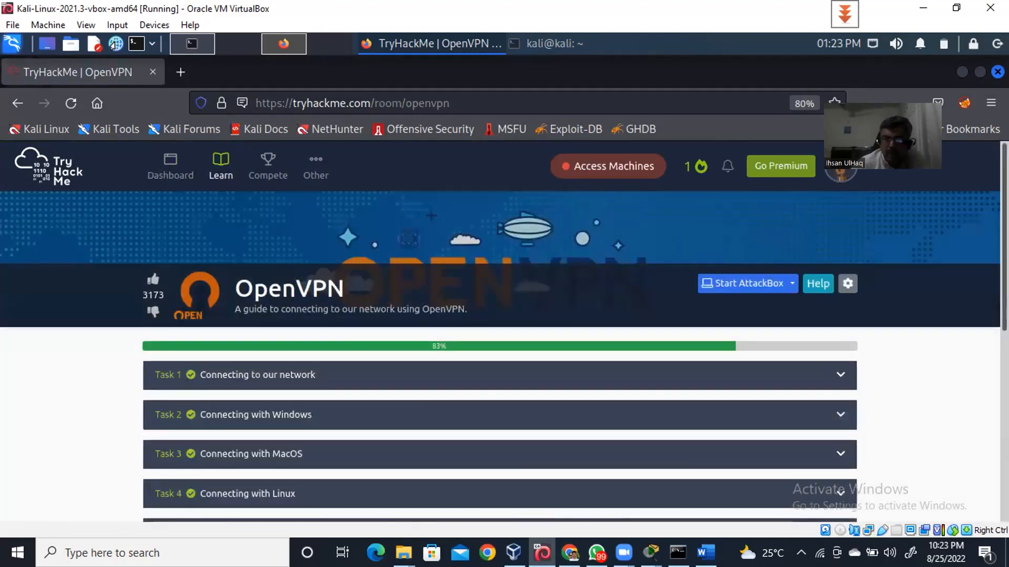
Expand Task 4 'Connecting with Linux' and follow its 'access' link to the access page
{"action": "scroll", "coordinate": [99, 295], "scroll_direction": "down", "scroll_amount": 2}
{"action": "scroll", "coordinate": [255, 325], "scroll_direction": "down", "scroll_amount": 1}
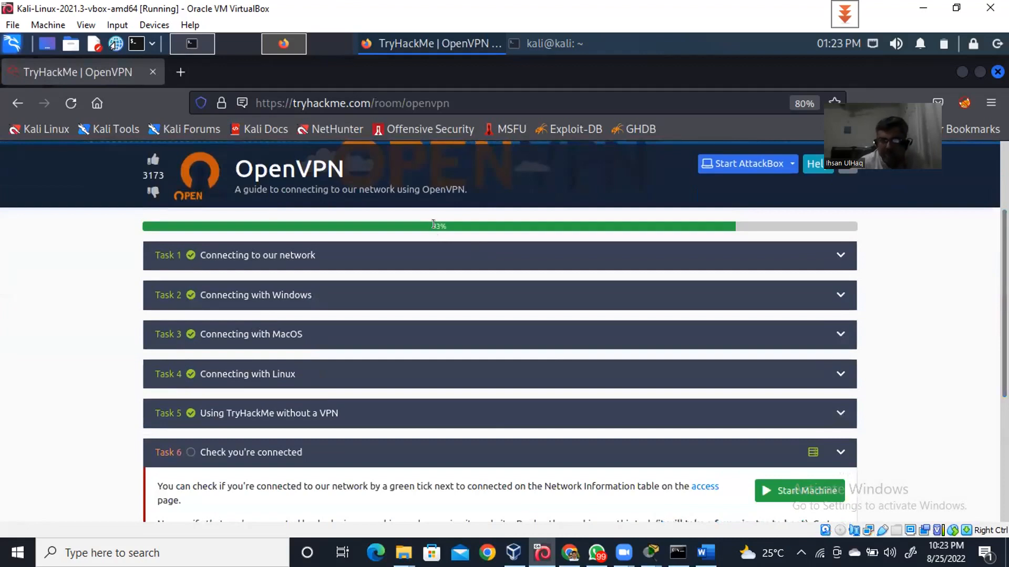
{"action": "left_click", "coordinate": [245, 374]}
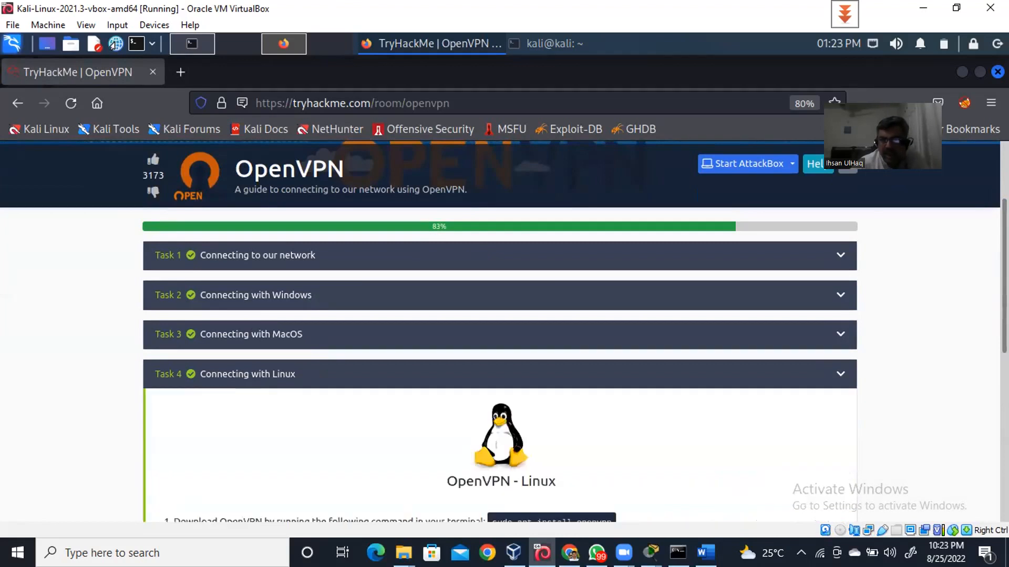
{"action": "scroll", "coordinate": [724, 393], "scroll_direction": "down", "scroll_amount": 2}
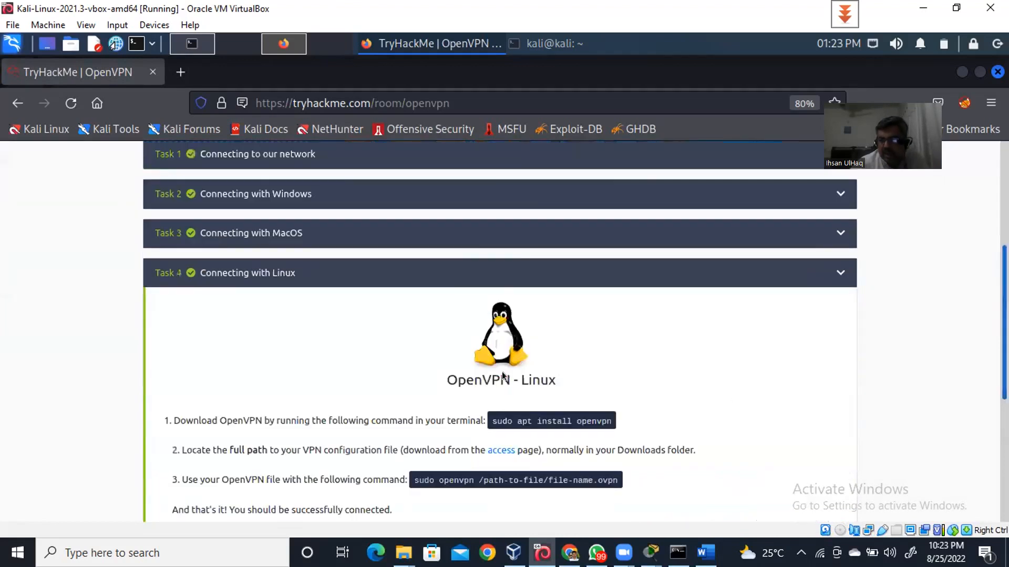
{"action": "scroll", "coordinate": [503, 370], "scroll_direction": "down", "scroll_amount": 1}
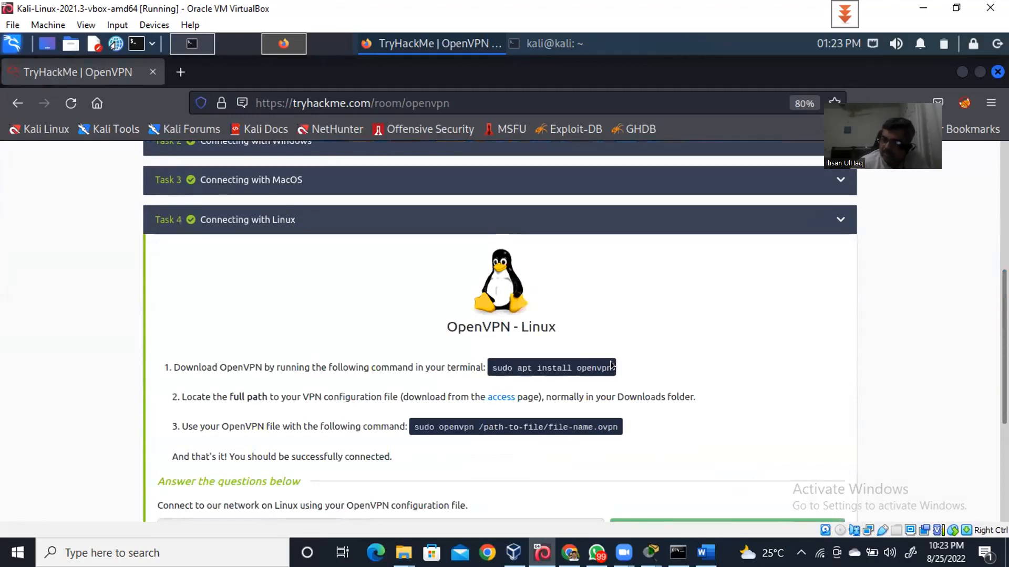
{"action": "left_click", "coordinate": [502, 405]}
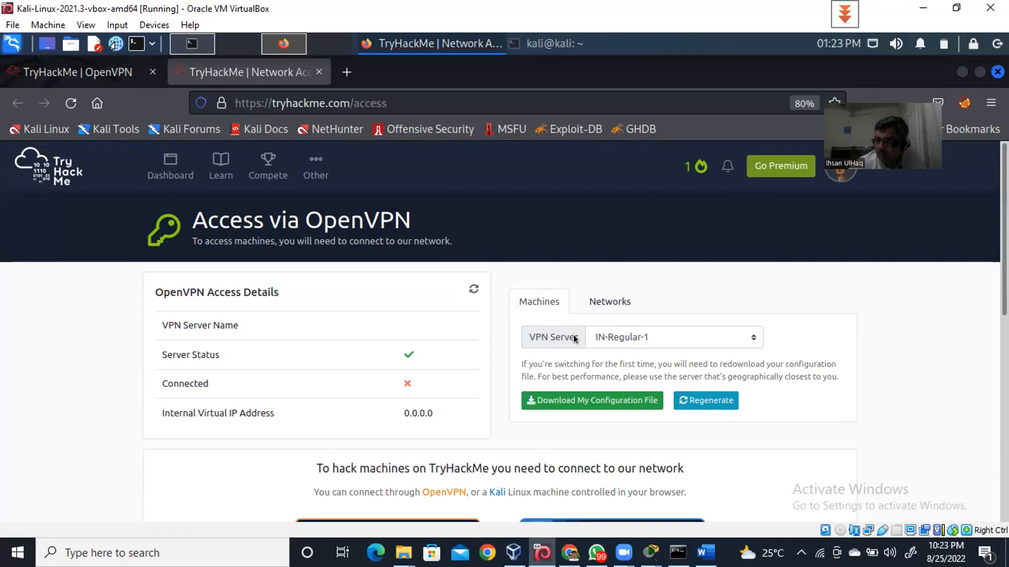
{"action": "left_click", "coordinate": [751, 339]}
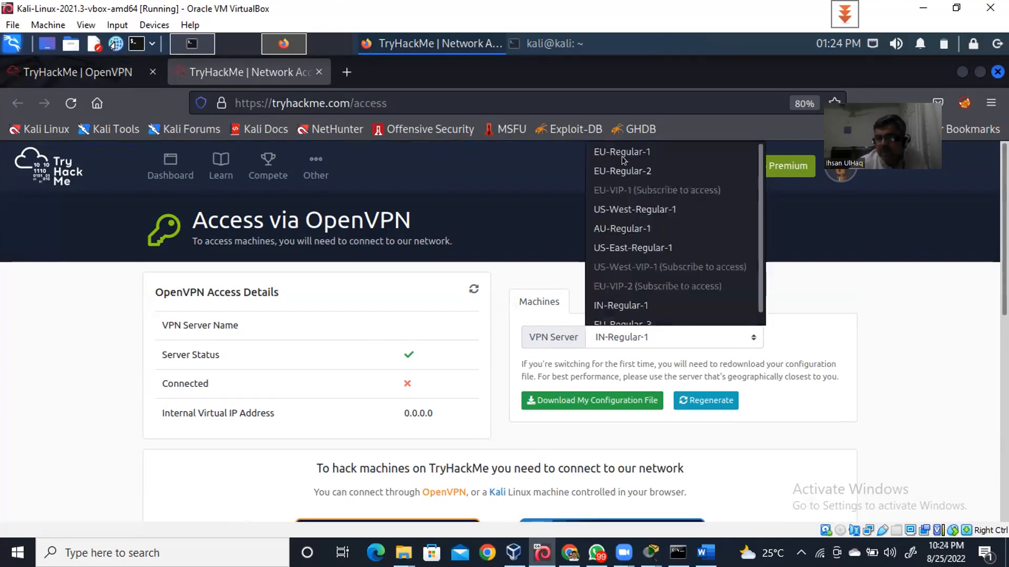
{"action": "scroll", "coordinate": [622, 156], "scroll_direction": "down", "scroll_amount": 1}
{"action": "scroll", "coordinate": [620, 162], "scroll_direction": "up", "scroll_amount": 1}
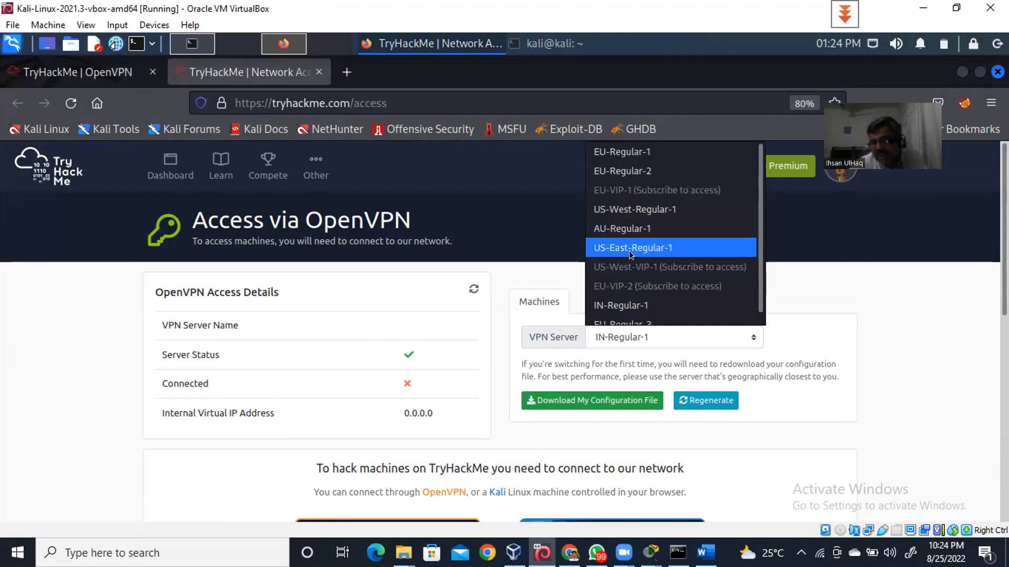
{"action": "scroll", "coordinate": [604, 316], "scroll_direction": "down", "scroll_amount": 1}
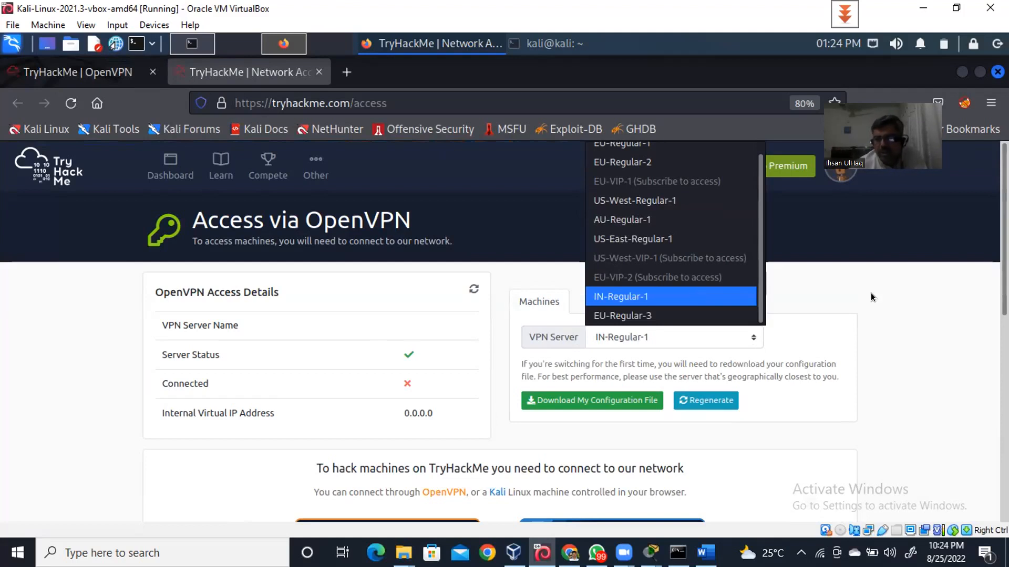
{"action": "left_click", "coordinate": [594, 336]}
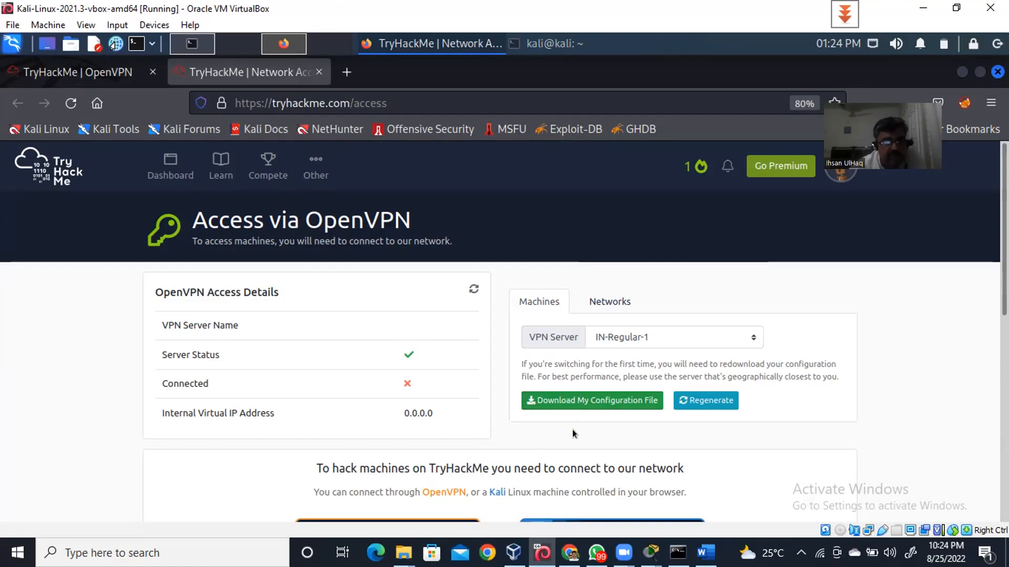
In the terminal, list the home folder, then cd into Downloads and list its files
{"action": "left_click", "coordinate": [548, 44]}
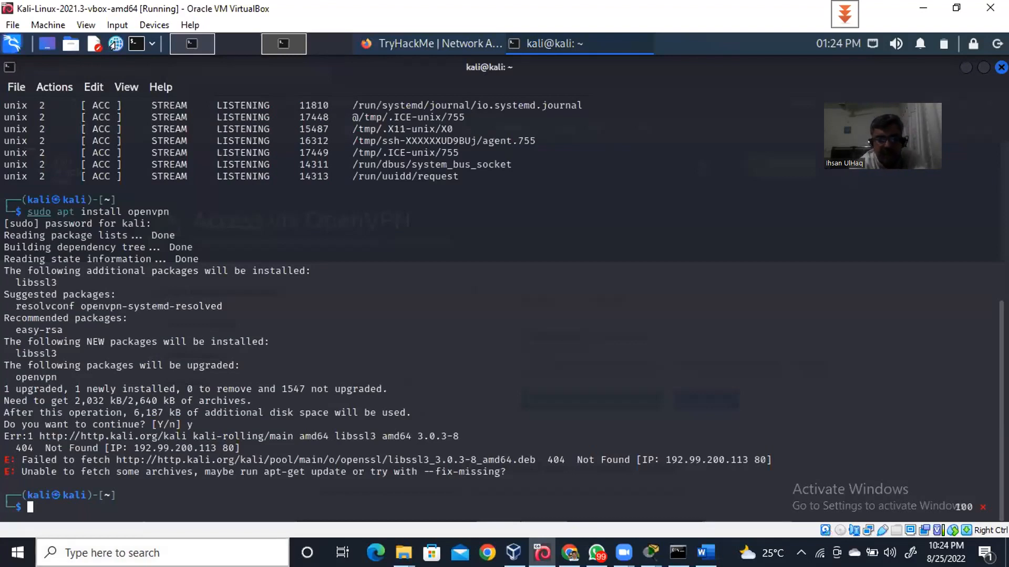
{"action": "type", "text": "ls"}
{"action": "key", "text": "Return"}
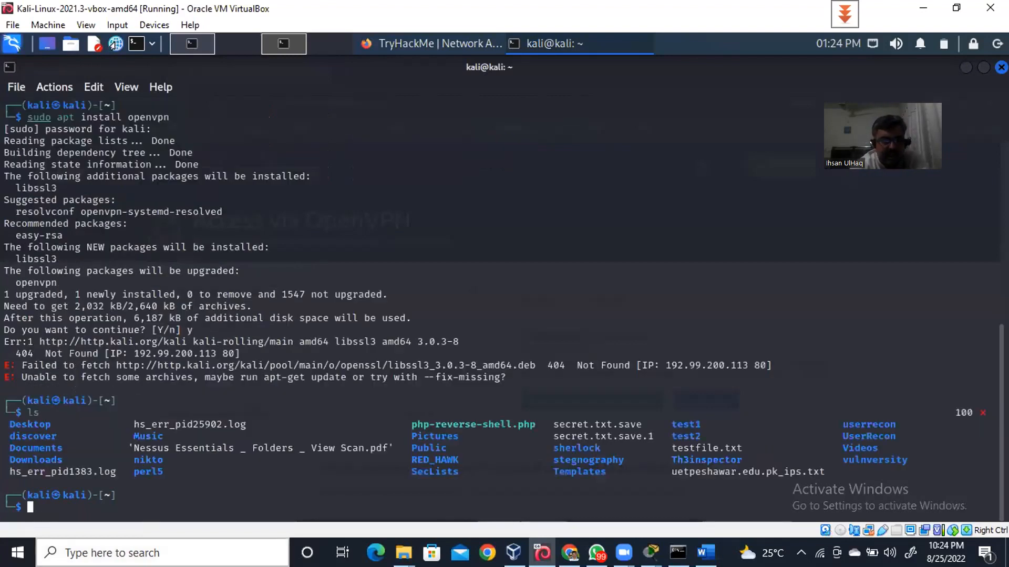
{"action": "type", "text": "cd "}
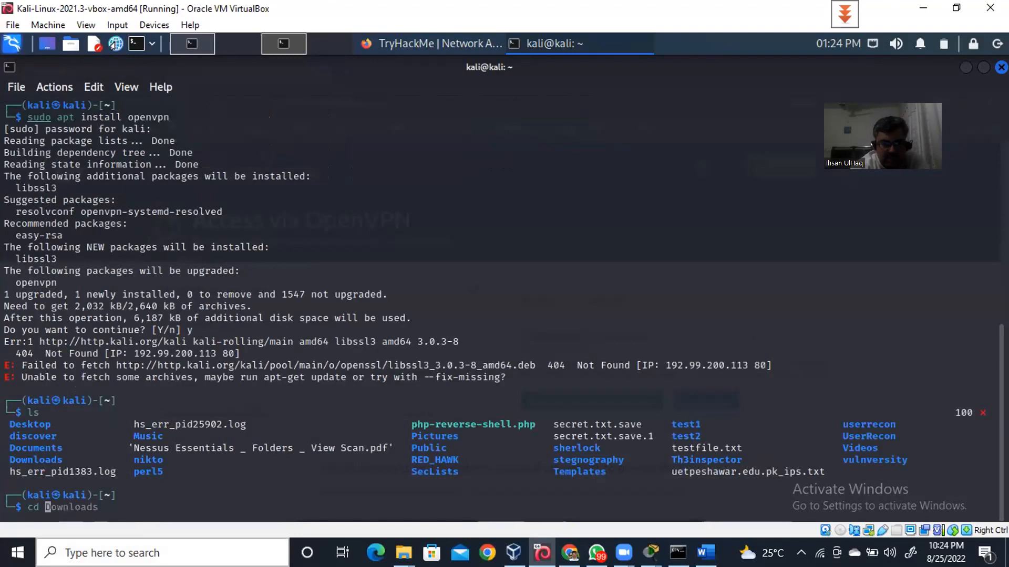
{"action": "type", "text": "Dow"}
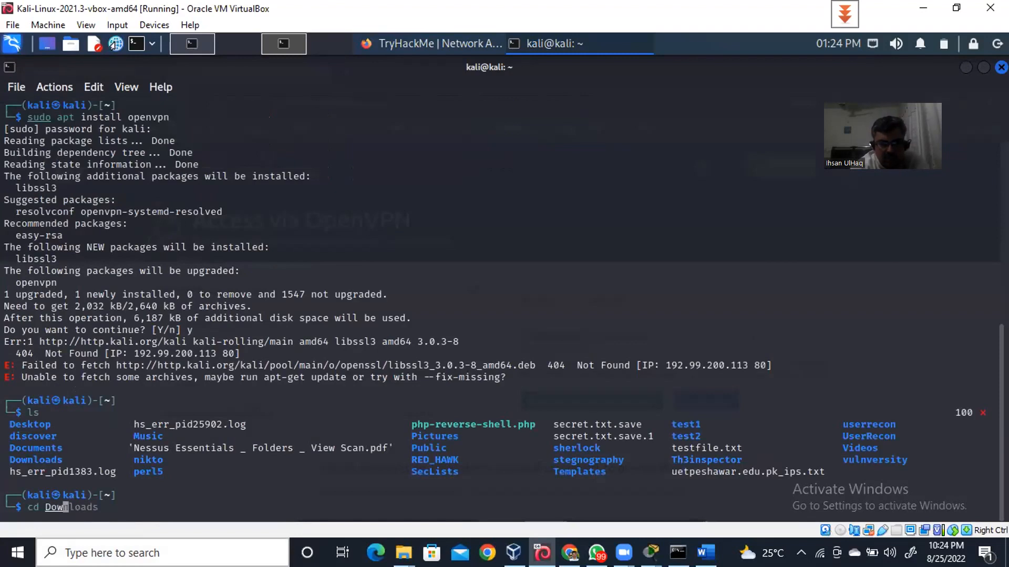
{"action": "type", "text": "n"}
{"action": "key", "text": "Right"}
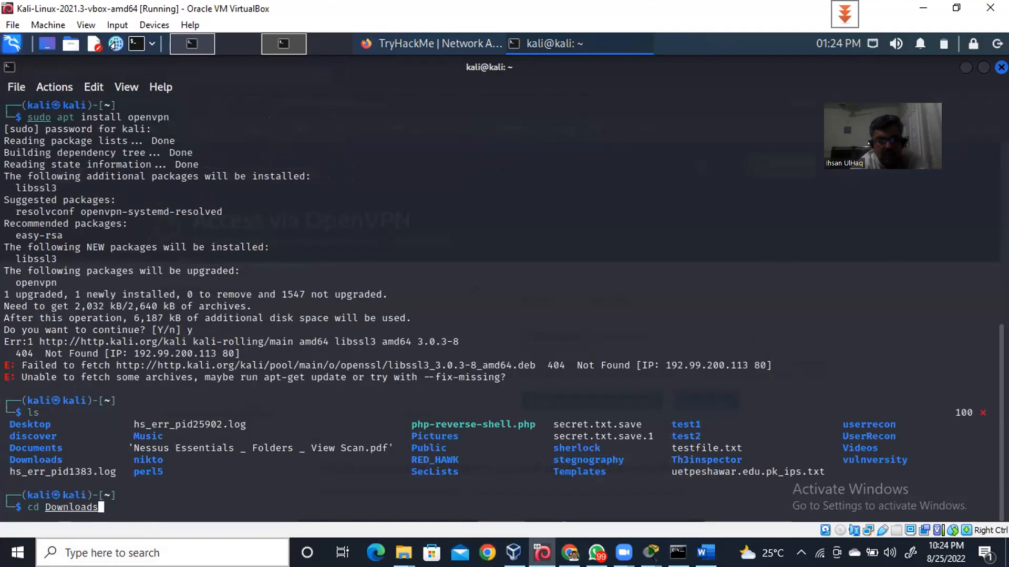
{"action": "key", "text": "Return"}
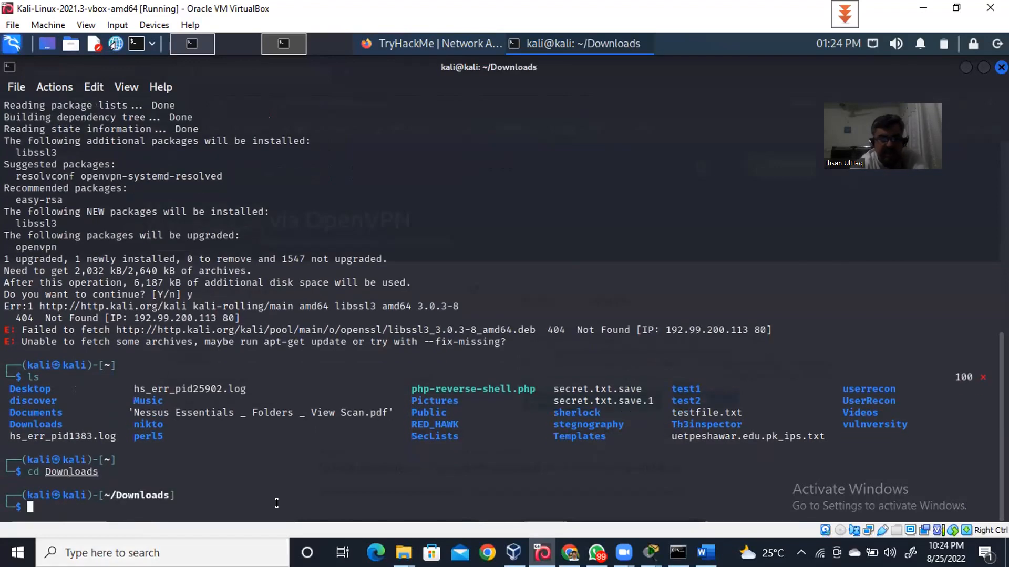
{"action": "type", "text": "ls"}
{"action": "key", "text": "Return"}
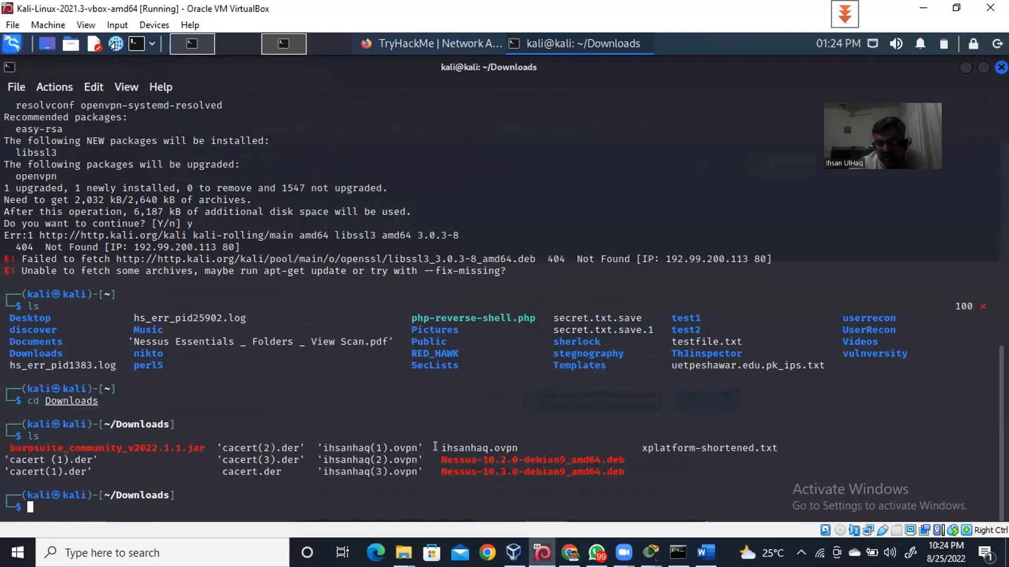
Select each .ovpn configuration file name in the Downloads listing to check them
{"action": "double_click", "coordinate": [517, 448]}
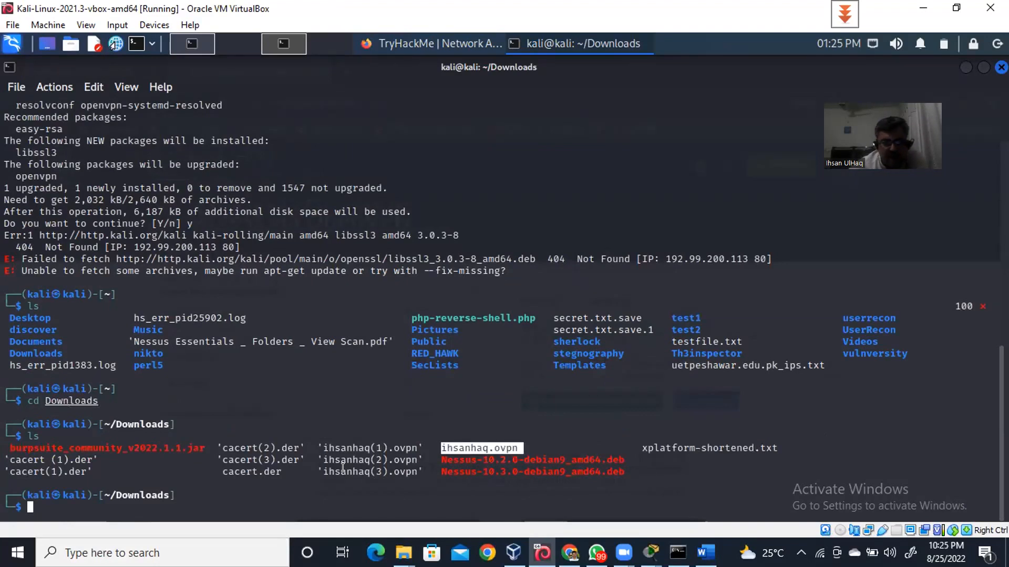
{"action": "left_click_drag", "start_coordinate": [323, 448], "coordinate": [358, 460]}
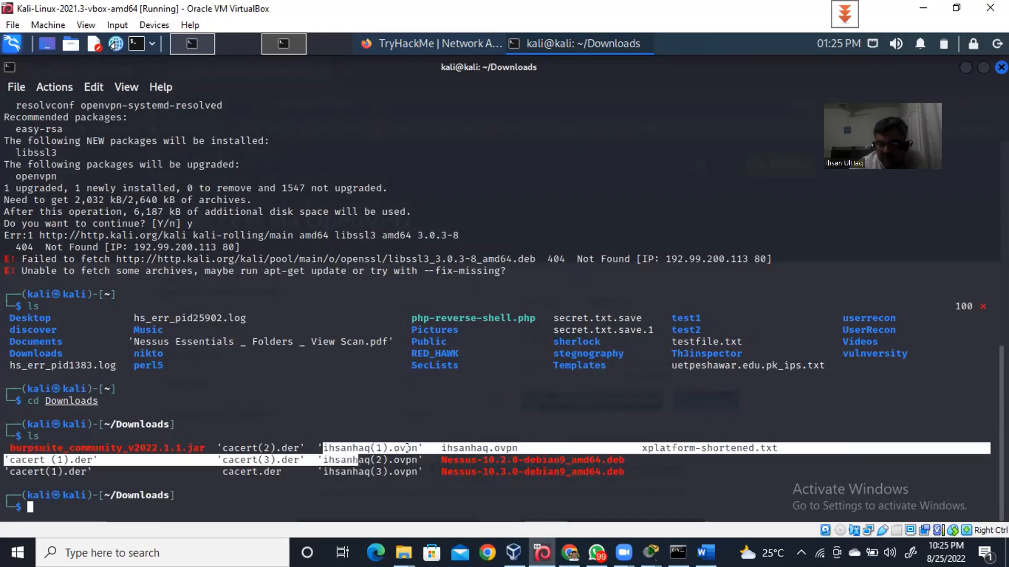
{"action": "left_click_drag", "start_coordinate": [414, 445], "coordinate": [417, 448]}
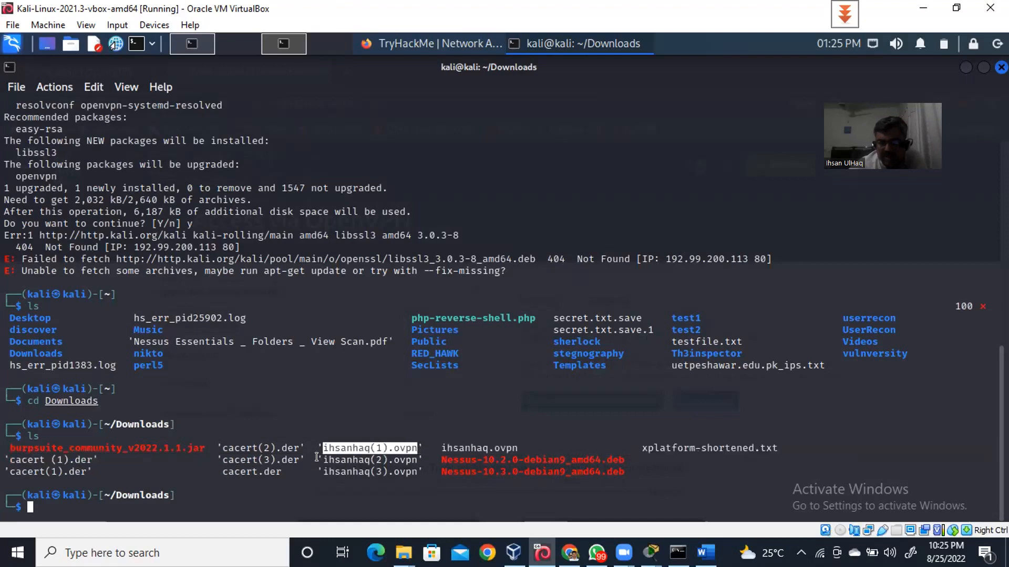
{"action": "double_click", "coordinate": [395, 460]}
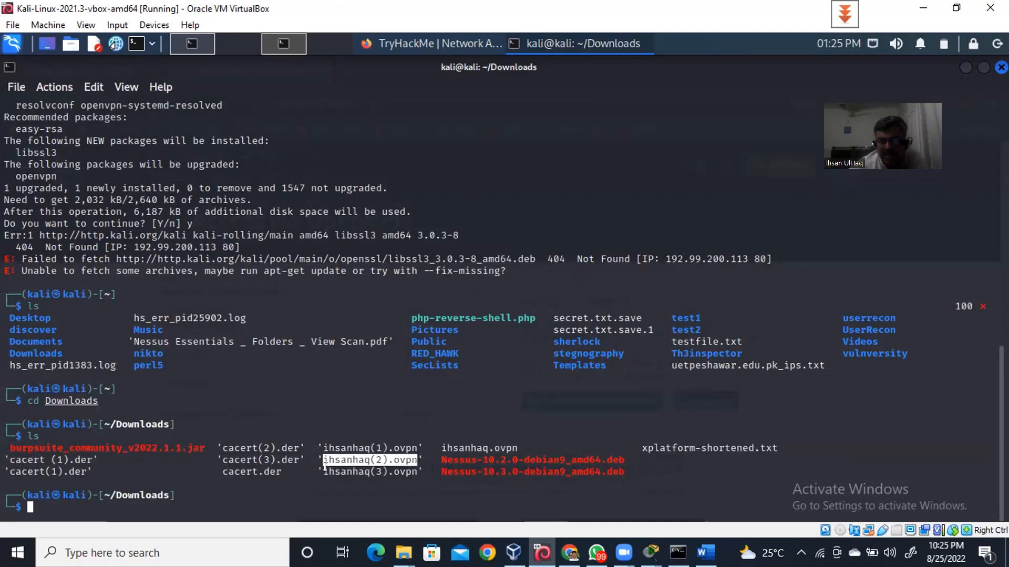
{"action": "left_click_drag", "start_coordinate": [328, 472], "coordinate": [418, 471]}
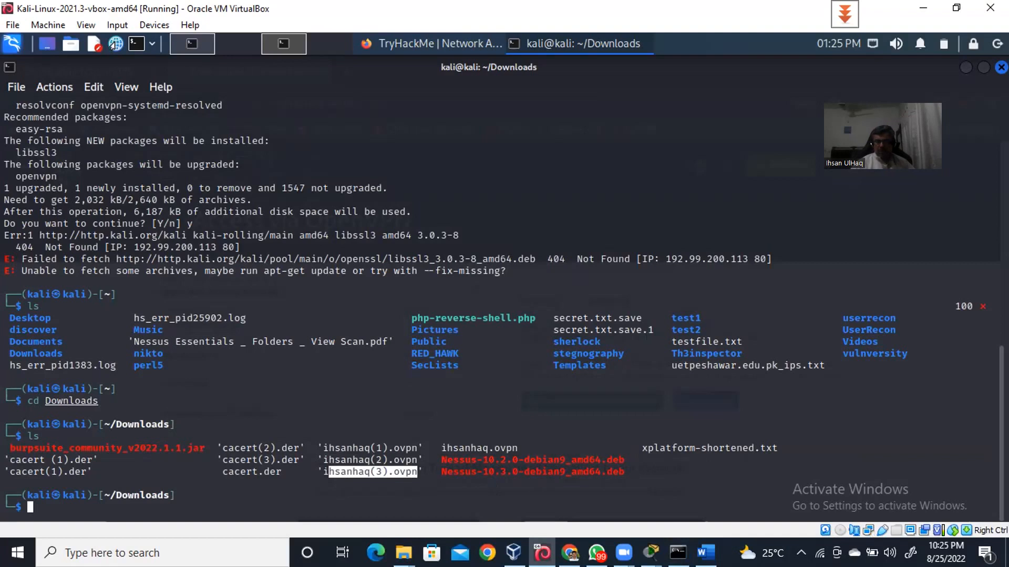
Minimize and restore the Kali VM window, then switch to the TryHackMe page in Firefox
{"action": "mouse_move", "coordinate": [651, 553]}
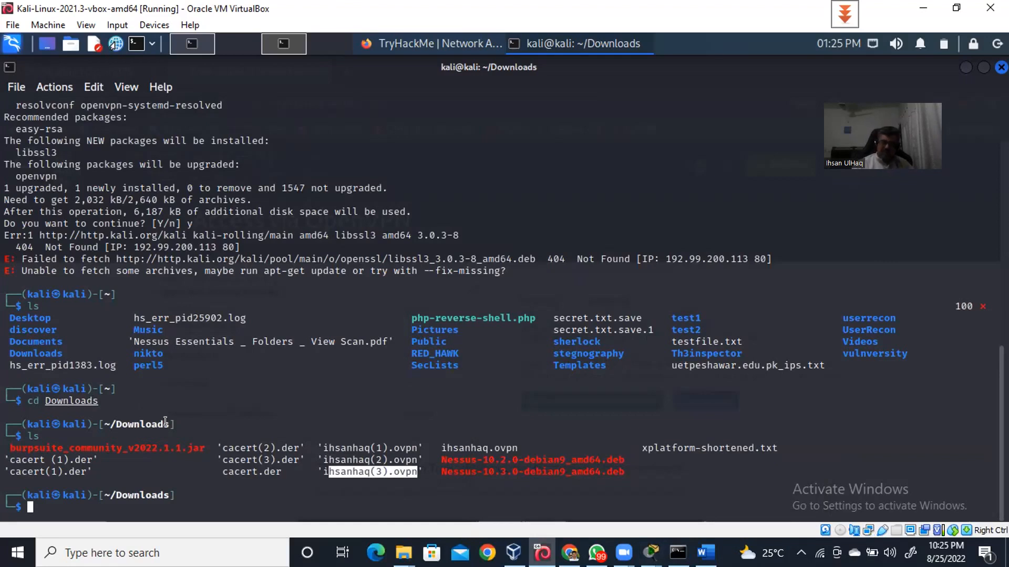
{"action": "mouse_move", "coordinate": [569, 552]}
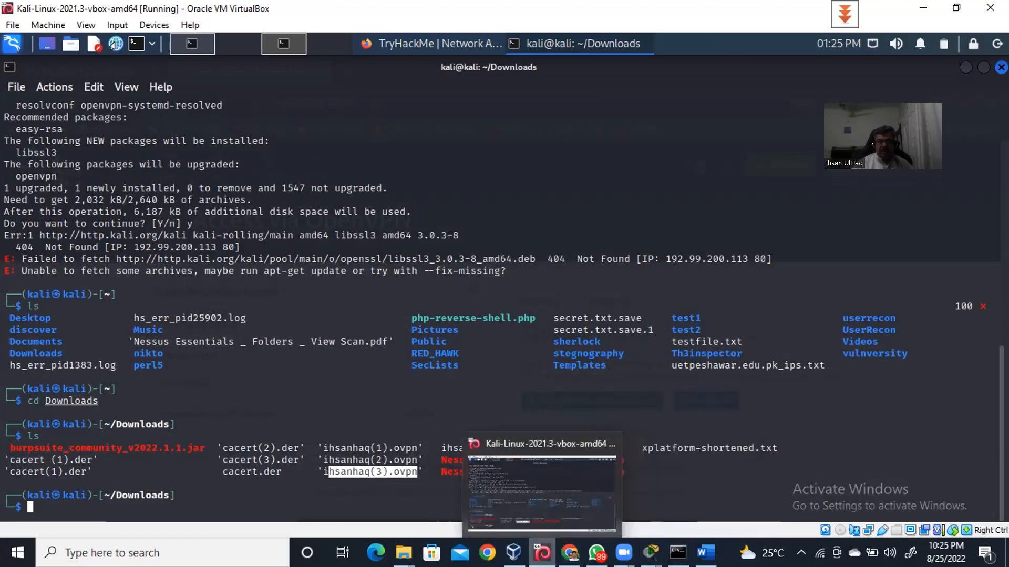
{"action": "left_click", "coordinate": [542, 553]}
{"action": "left_click", "coordinate": [541, 553]}
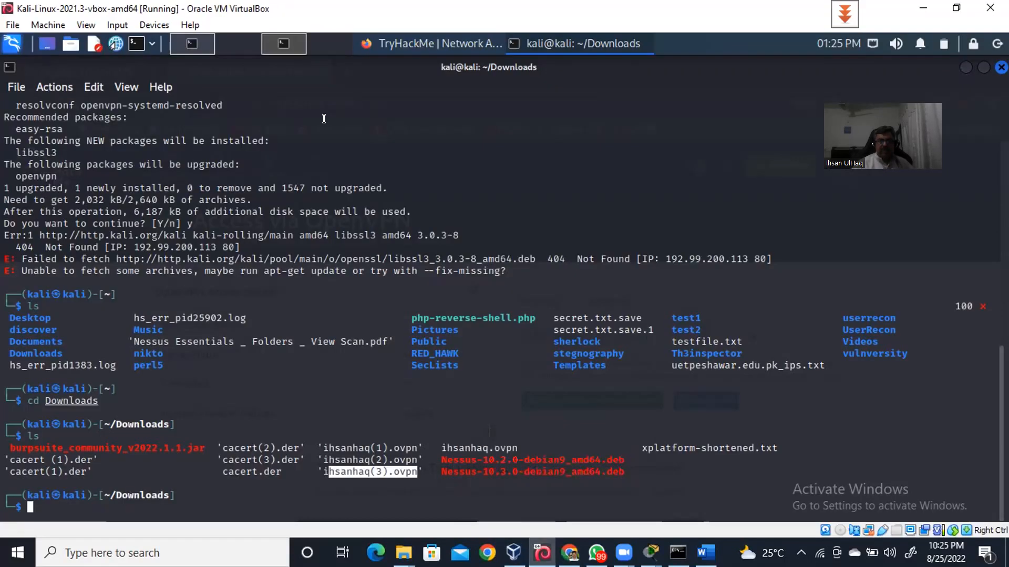
{"action": "left_click", "coordinate": [420, 43]}
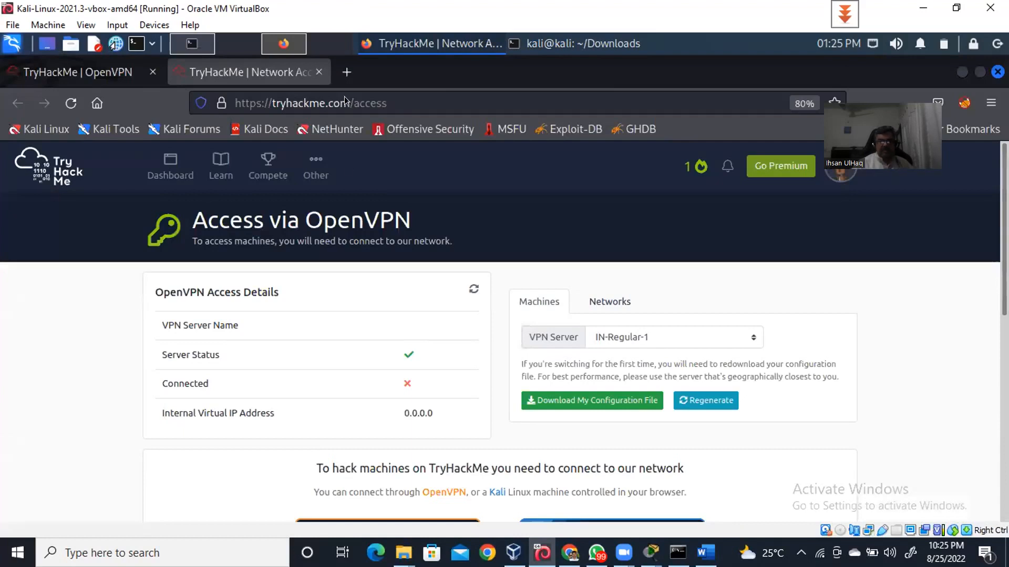
View the OpenVPN room's Linux steps, close the host command prompt, and return to the Kali terminal
{"action": "left_click", "coordinate": [77, 74]}
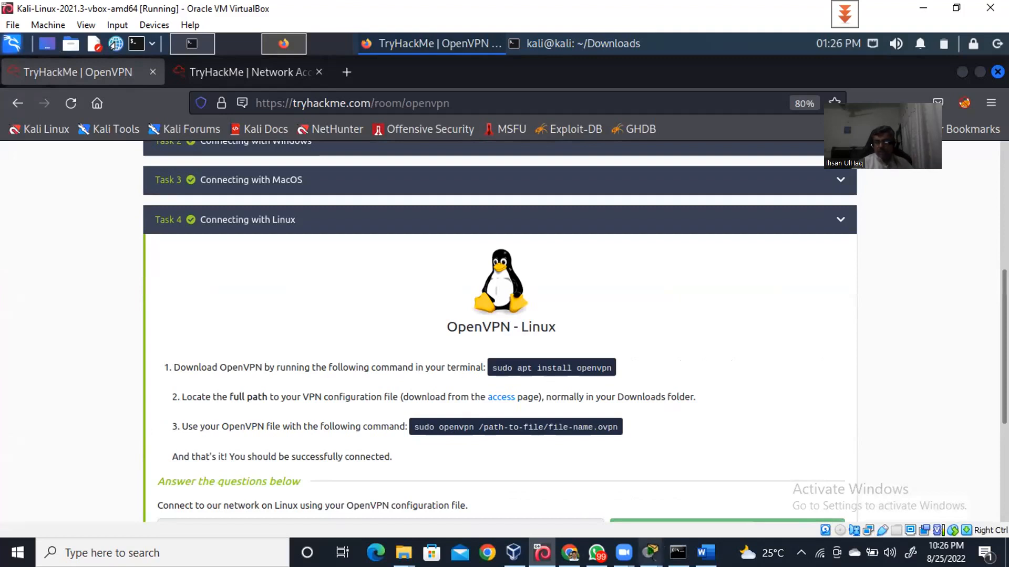
{"action": "left_click", "coordinate": [651, 552]}
{"action": "key", "text": "alt+Tab"}
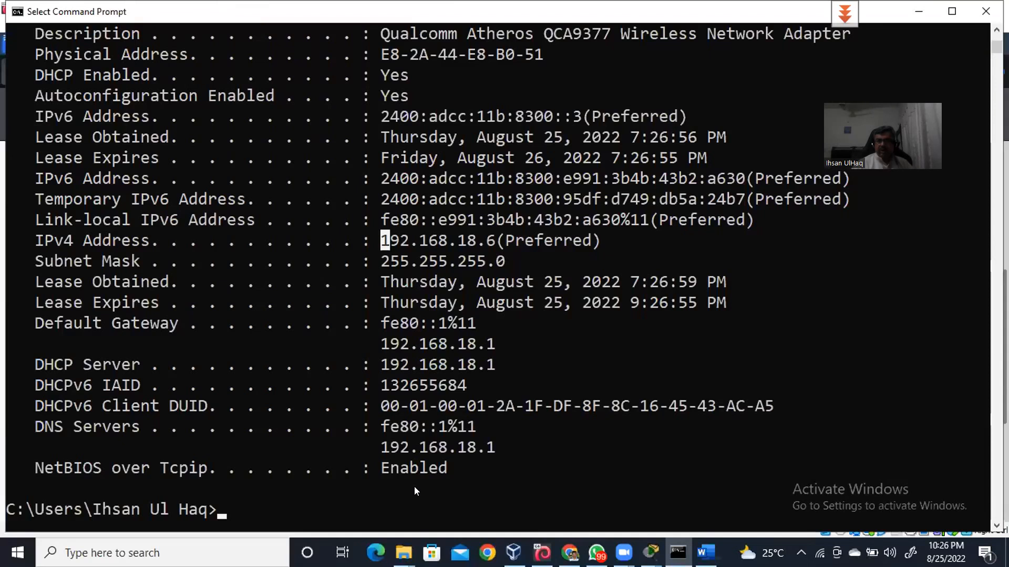
{"action": "left_click", "coordinate": [976, 14]}
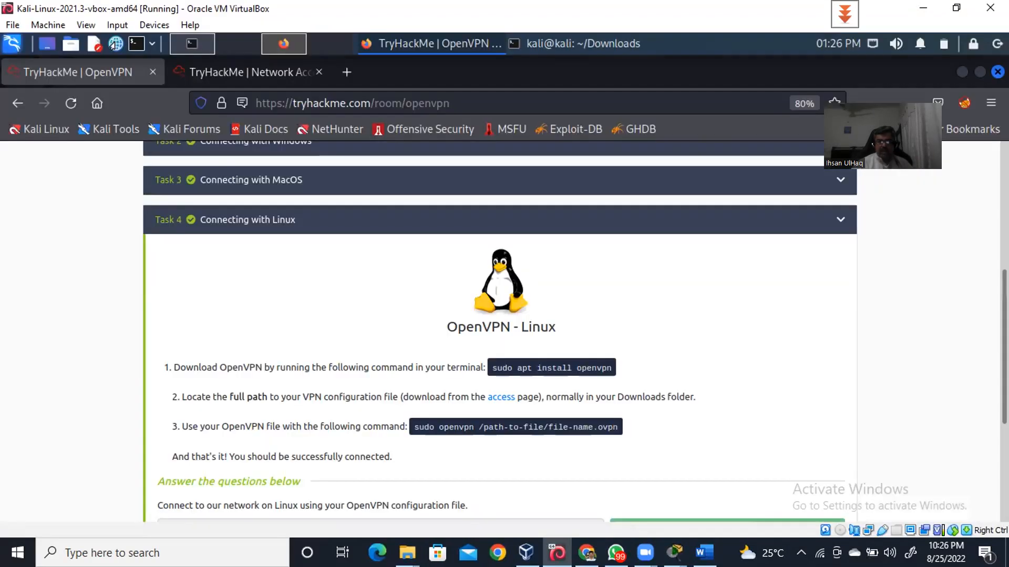
{"action": "key", "text": "alt+Tab"}
{"action": "key", "text": "alt+Tab"}
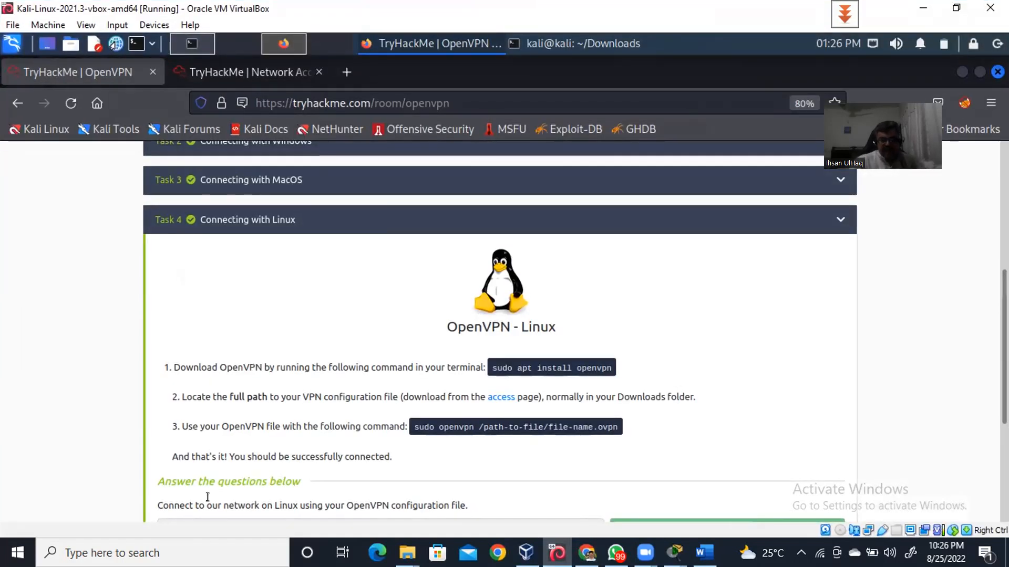
{"action": "key", "text": "alt+Tab"}
Run pwd and select the printed /home/kali/Downloads path
{"action": "type", "text": "p"}
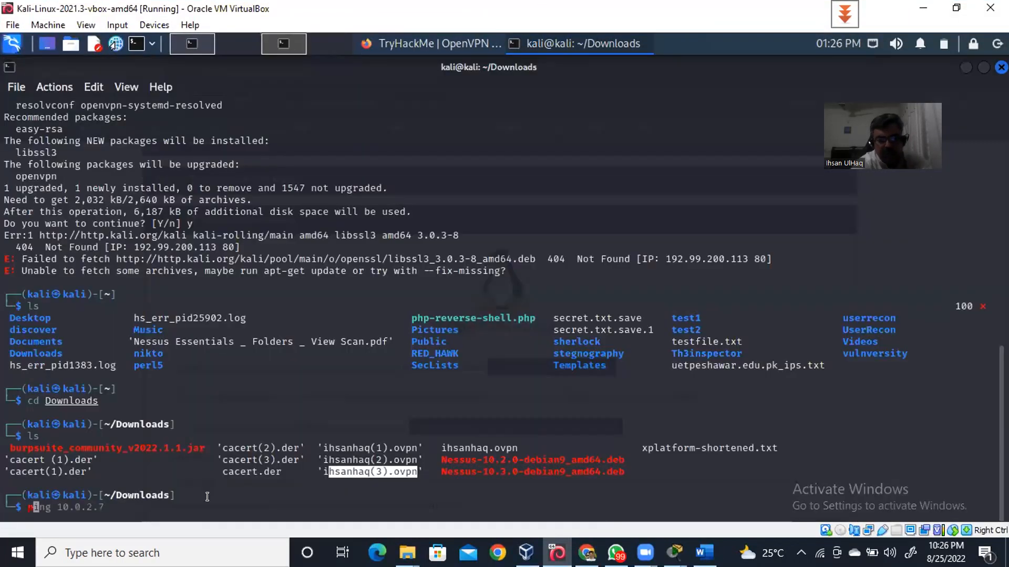
{"action": "type", "text": "wd"}
{"action": "key", "text": "Return"}
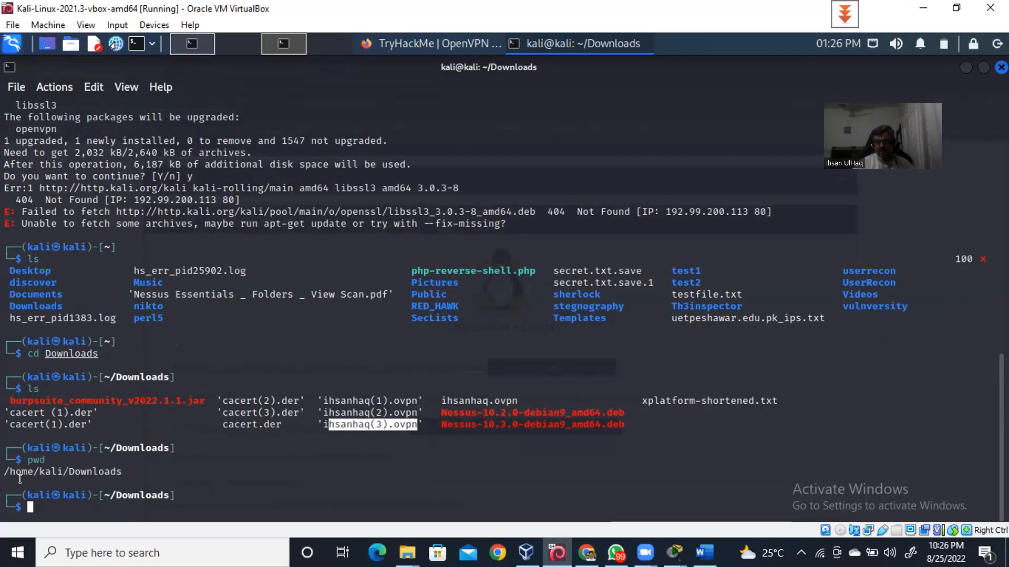
{"action": "left_click_drag", "start_coordinate": [132, 472], "coordinate": [3, 472]}
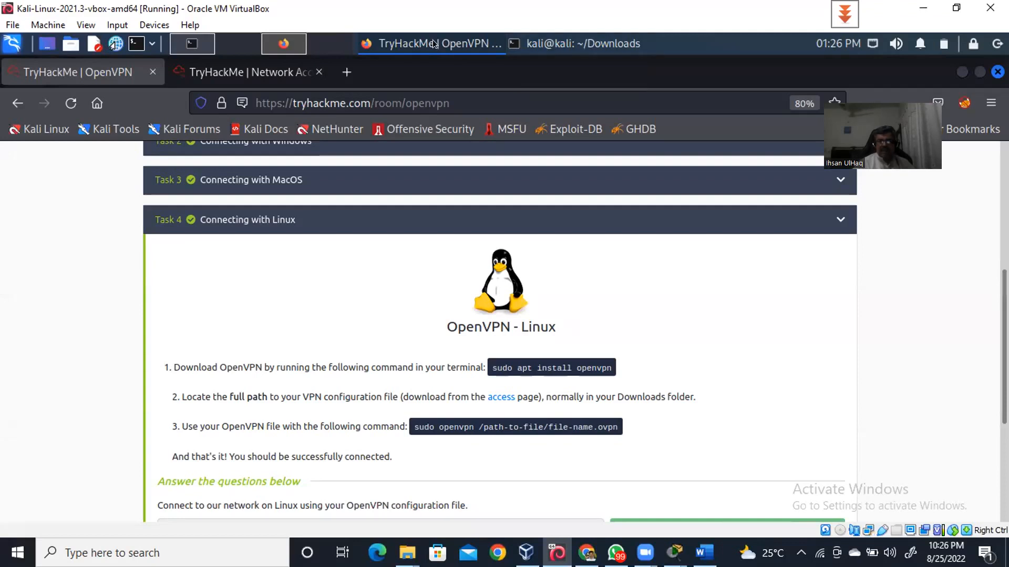
{"action": "left_click", "coordinate": [548, 42]}
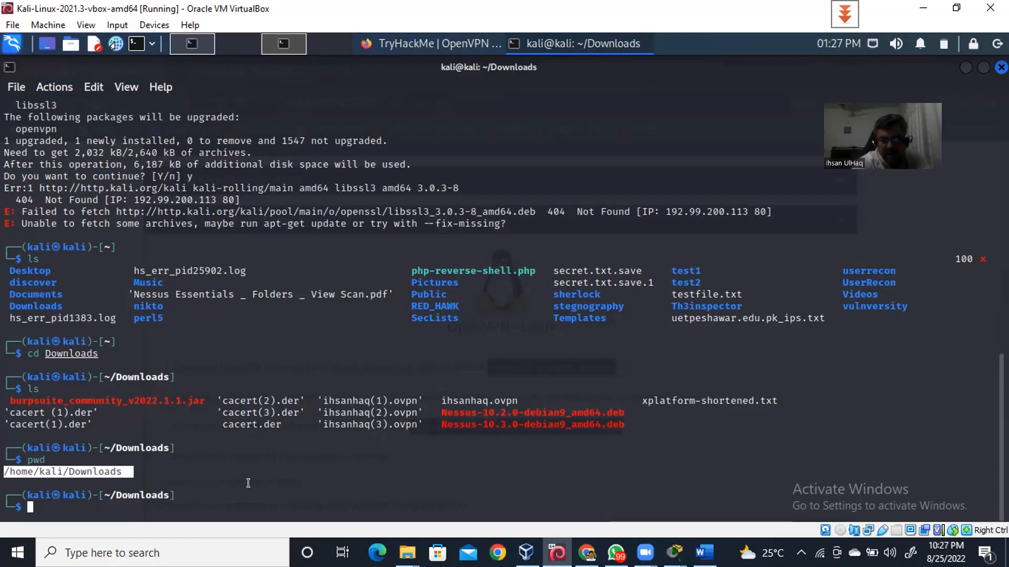
Recall the sudo openvpn command, then confirm 'Initialization Sequence Completed' in the other terminal's OpenVPN log
{"action": "type", "text": "s"}
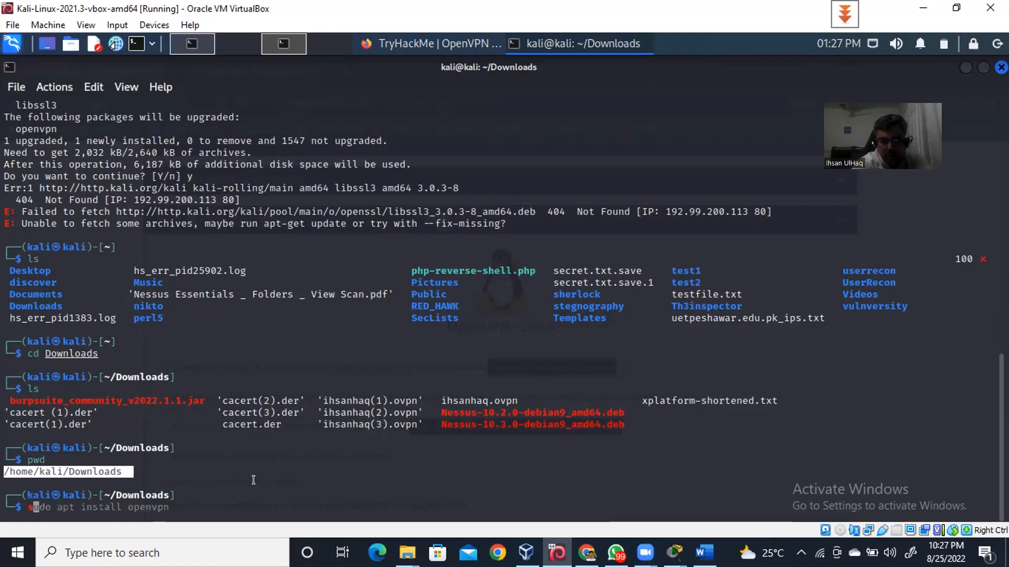
{"action": "type", "text": "udo o"}
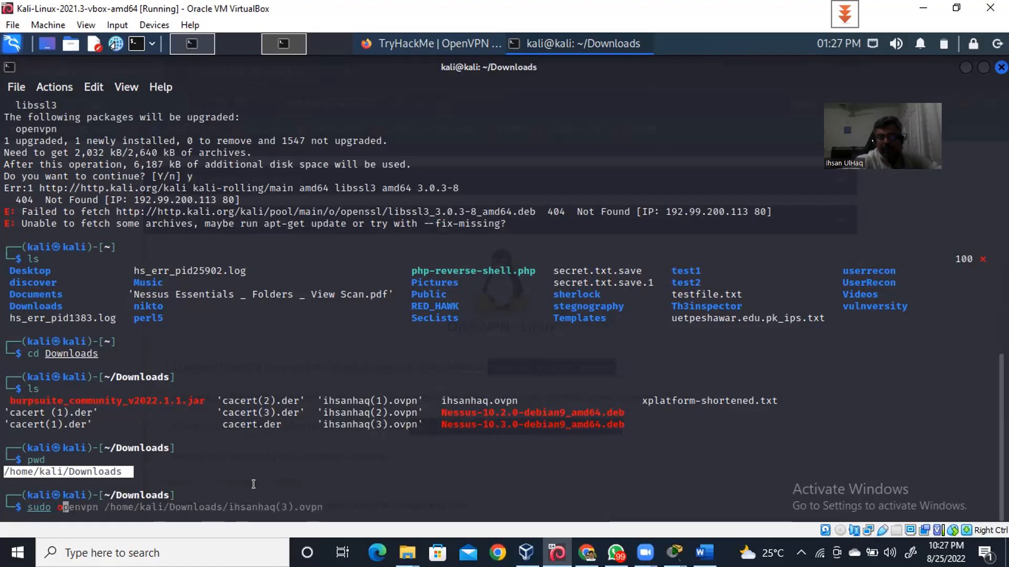
{"action": "key", "text": "Right"}
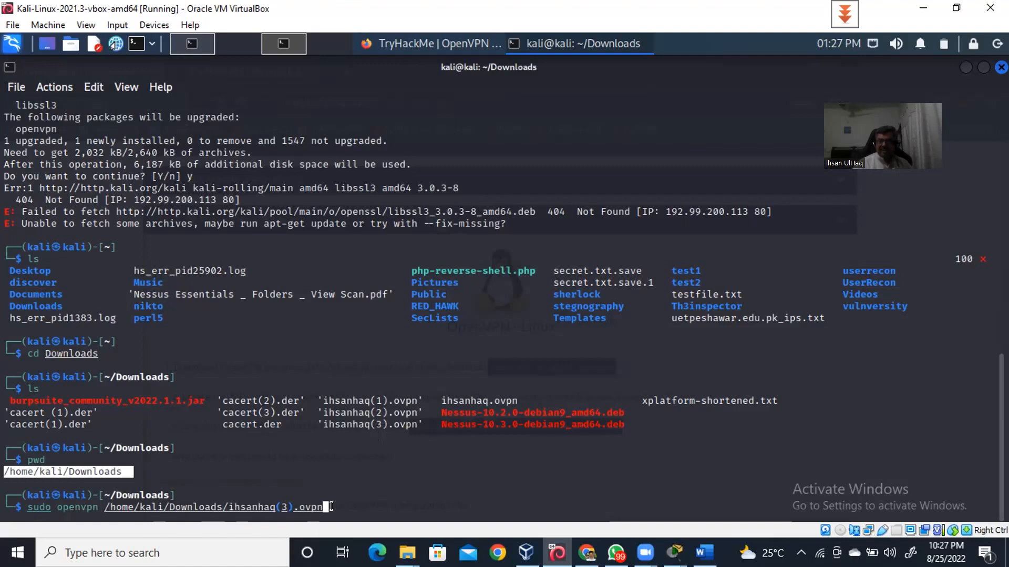
{"action": "left_click", "coordinate": [187, 45]}
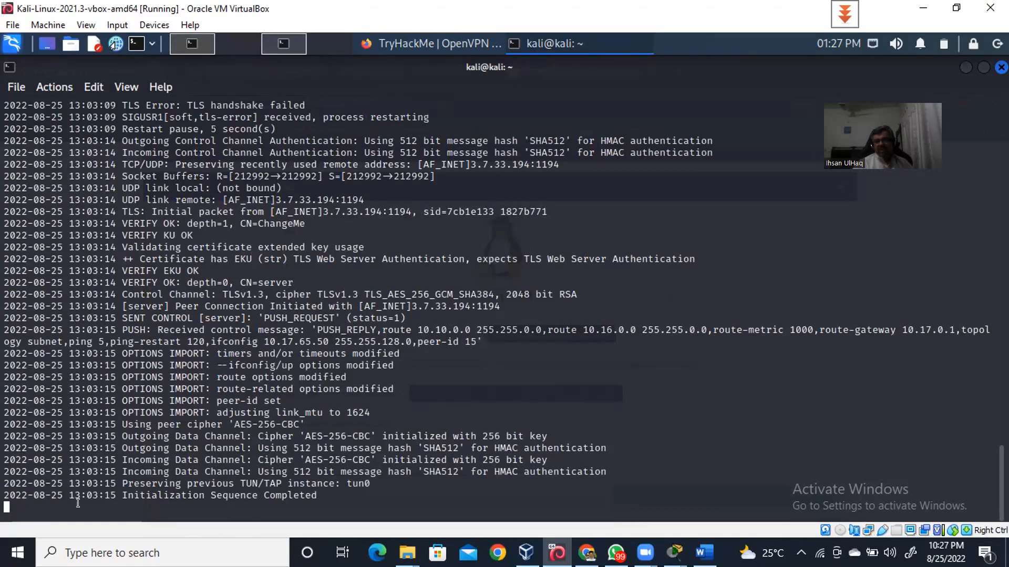
{"action": "left_click_drag", "start_coordinate": [317, 493], "coordinate": [124, 494]}
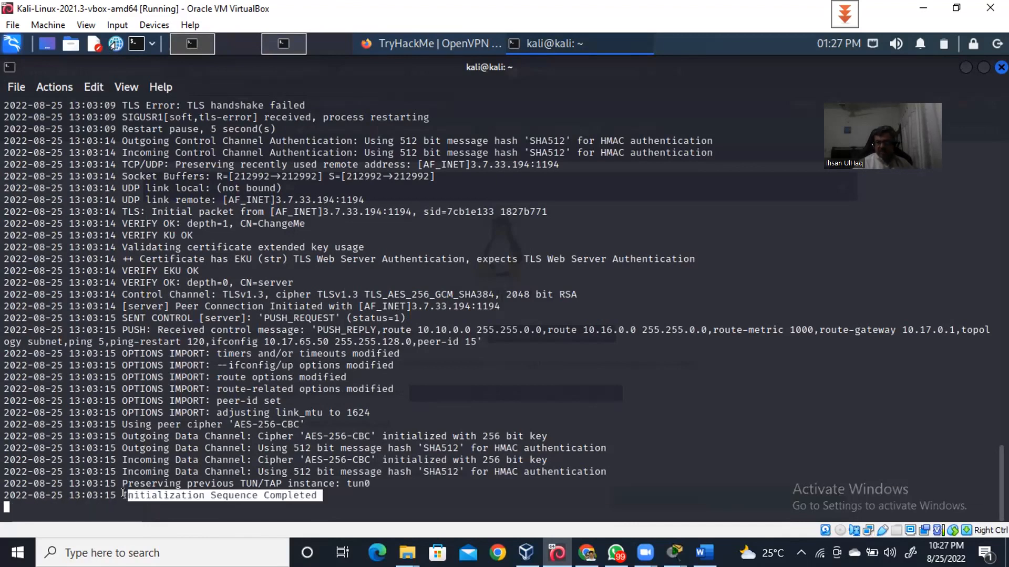
{"action": "left_click", "coordinate": [819, 552]}
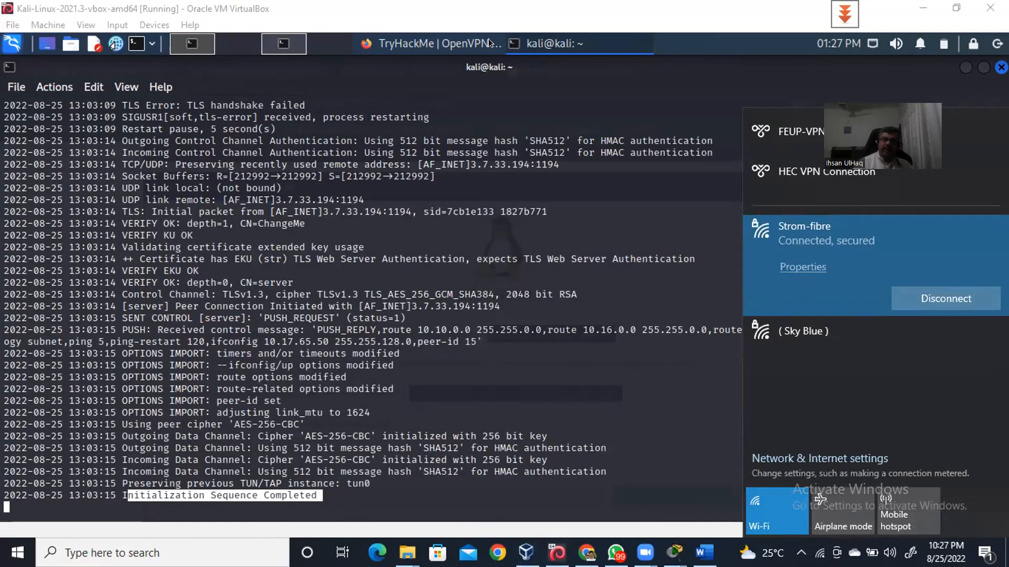
Back in the Downloads terminal, clear the unrun openvpn command from the prompt
{"action": "left_click", "coordinate": [283, 44]}
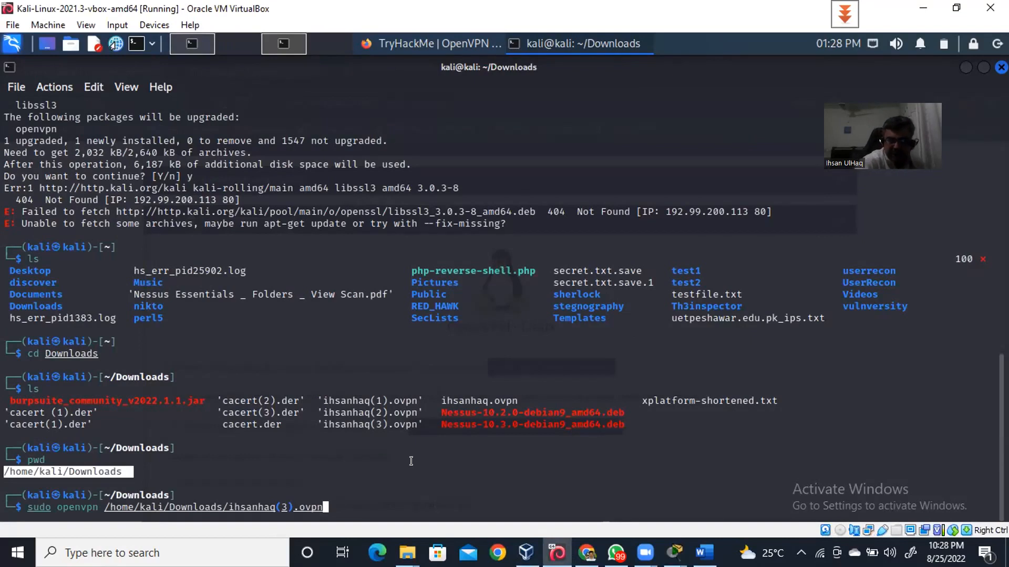
{"action": "key", "text": "Left"}
{"action": "key", "text": "Left"}
{"action": "key", "text": "Left"}
{"action": "key", "text": "Left"}
{"action": "key", "text": "Left"}
{"action": "key", "text": "Left"}
{"action": "key", "text": "Left"}
{"action": "key", "text": "Left"}
{"action": "key", "text": "Left"}
{"action": "key", "text": "Left"}
{"action": "key", "text": "Left"}
{"action": "key", "text": "Left"}
{"action": "key", "text": "Left"}
{"action": "key", "text": "Left"}
{"action": "key", "text": "Left"}
{"action": "key", "text": "Left"}
{"action": "key", "text": "Left"}
{"action": "key", "text": "Left"}
{"action": "key", "text": "Left"}
{"action": "key", "text": "Left"}
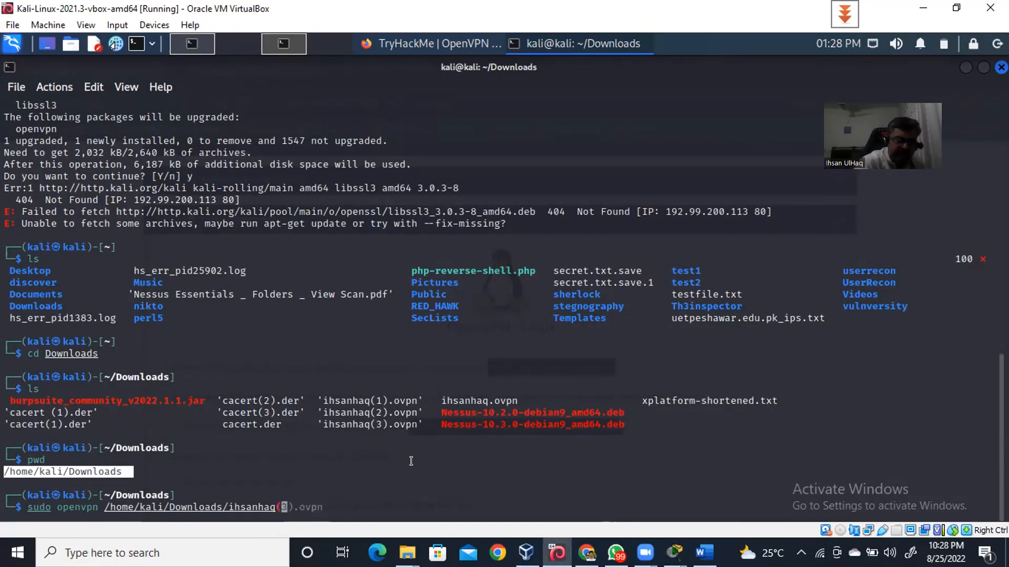
{"action": "key", "text": "Down"}
{"action": "key", "text": "Down"}
{"action": "key", "text": "Down"}
{"action": "key", "text": "Down"}
{"action": "key", "text": "Down"}
{"action": "key", "text": "Down"}
{"action": "key", "text": "Down"}
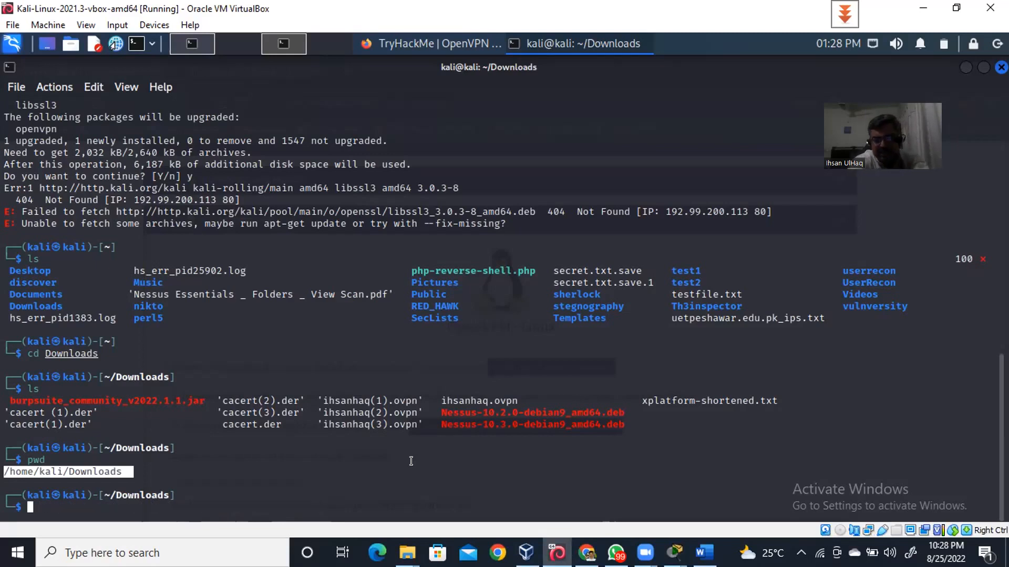
Run /bin/systemctl start nessusd.service and authenticate with the account password, retrying after a rejected attempt
{"action": "type", "text": "/"}
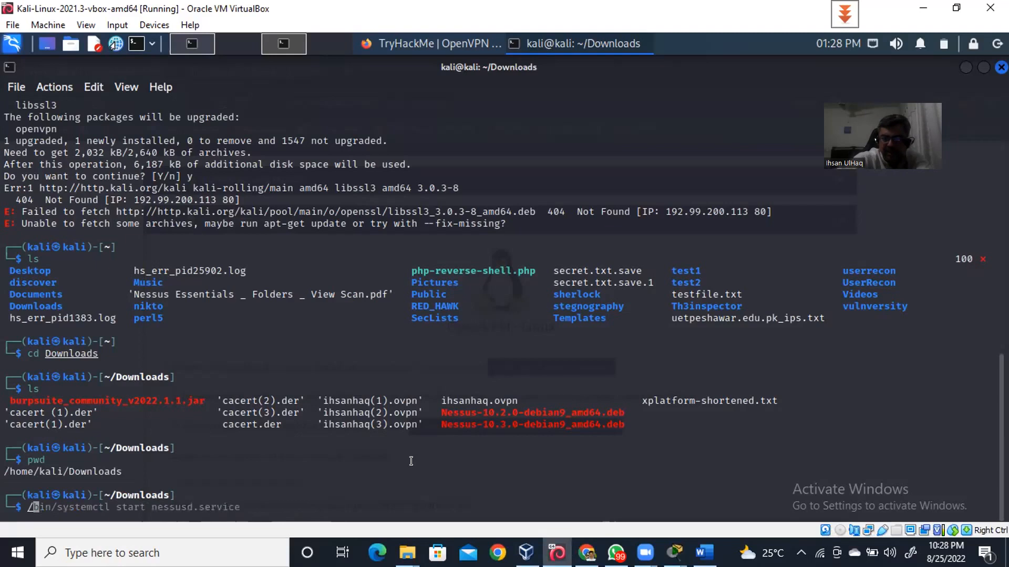
{"action": "key", "text": "Right"}
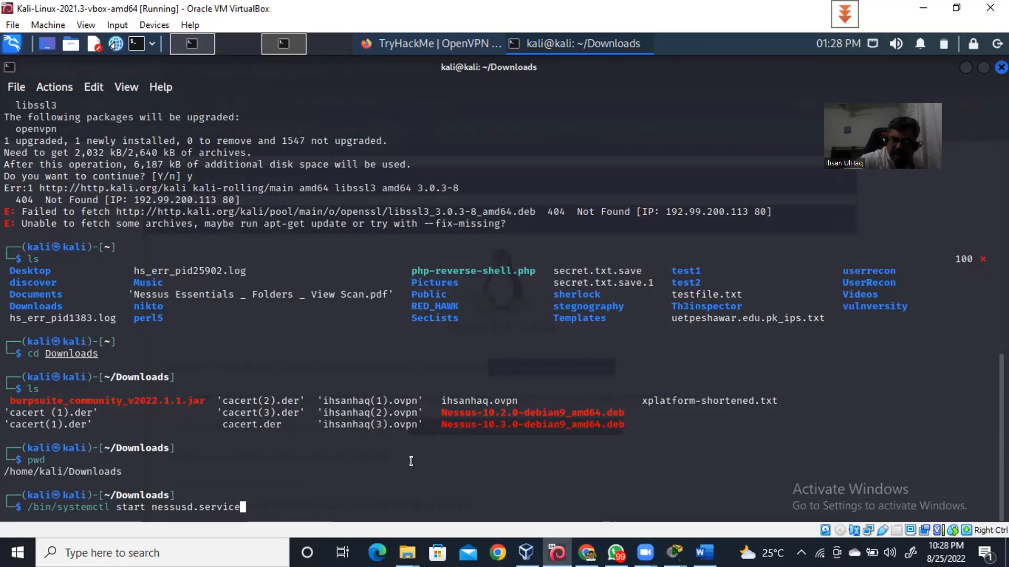
{"action": "key", "text": "Return"}
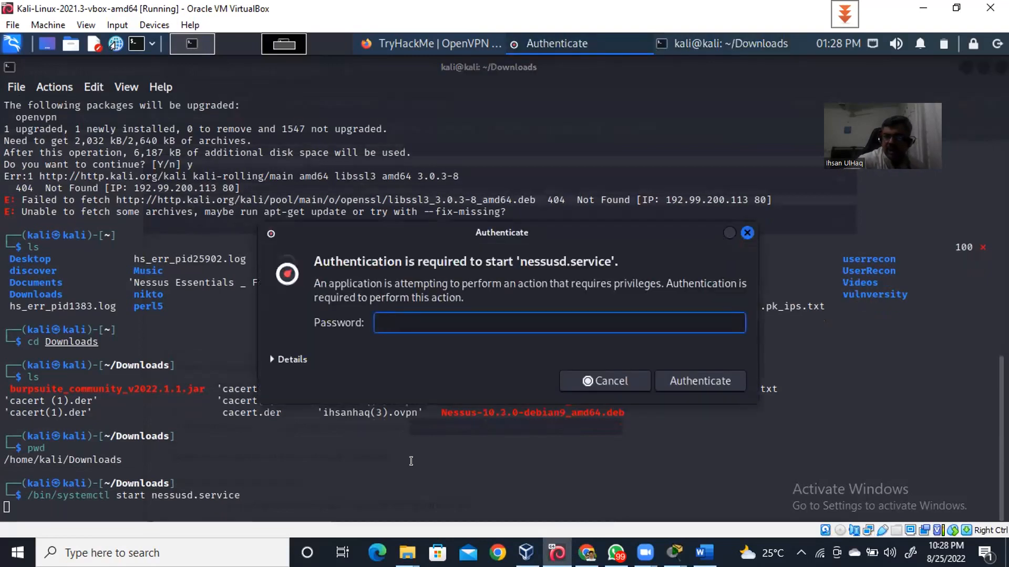
{"action": "type", "text": "kal"}
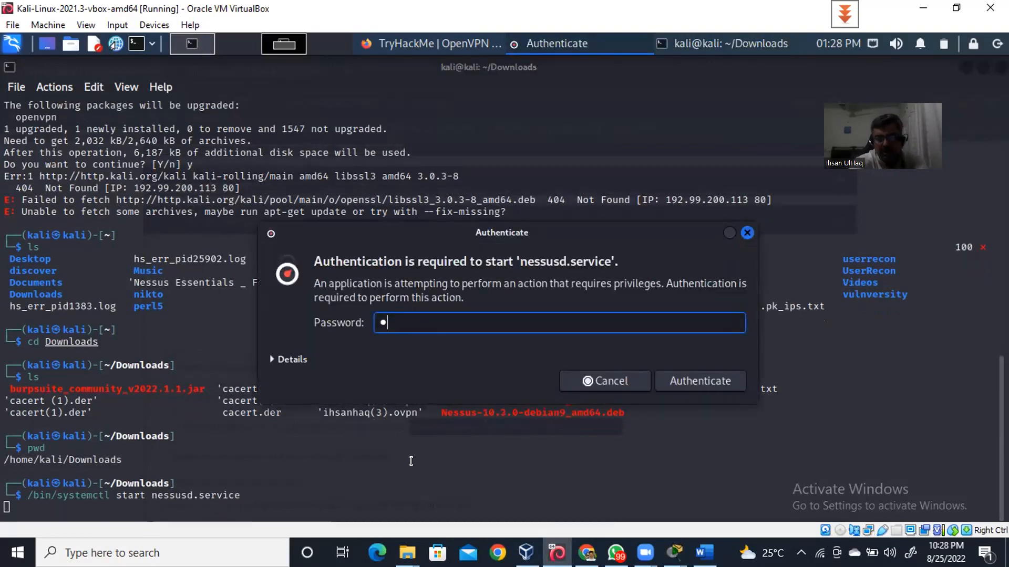
{"action": "key", "text": "BackSpace"}
{"action": "key", "text": "BackSpace"}
{"action": "key", "text": "BackSpace"}
{"action": "type", "text": "kali"}
{"action": "key", "text": "Return"}
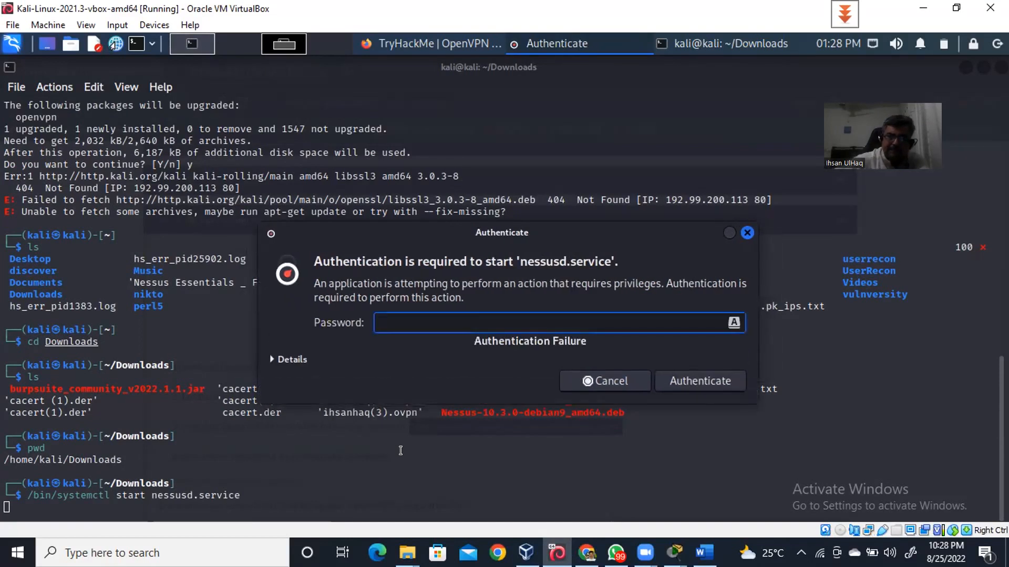
{"action": "key", "text": "BackSpace"}
{"action": "type", "text": "kal"}
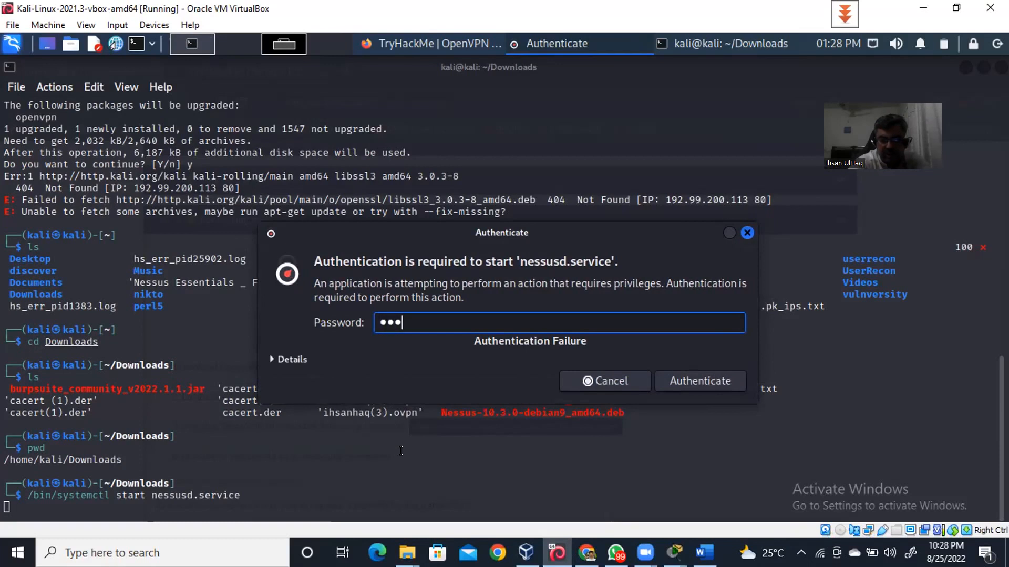
{"action": "type", "text": "i"}
{"action": "key", "text": "Return"}
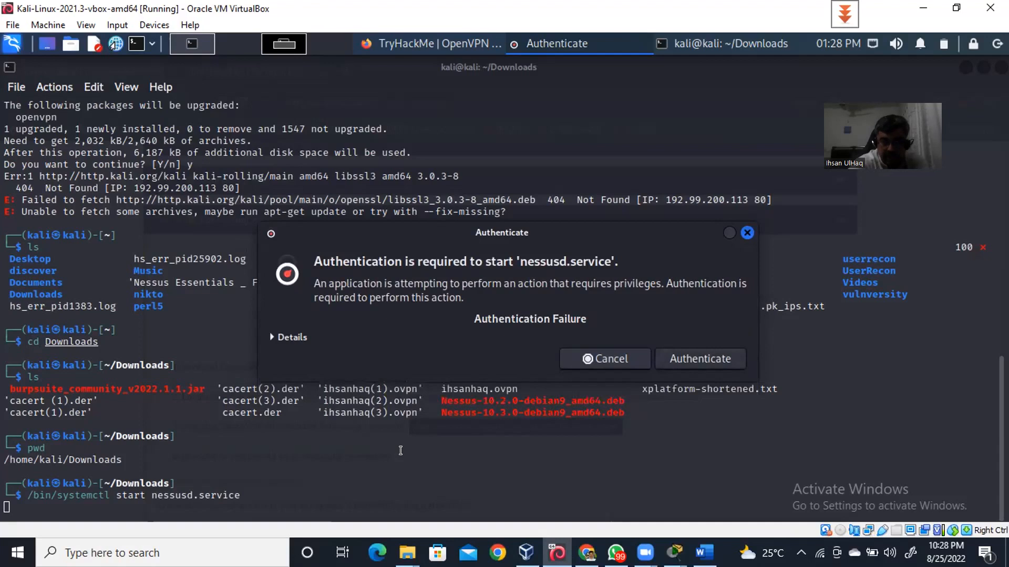
{"action": "type", "text": "kali"}
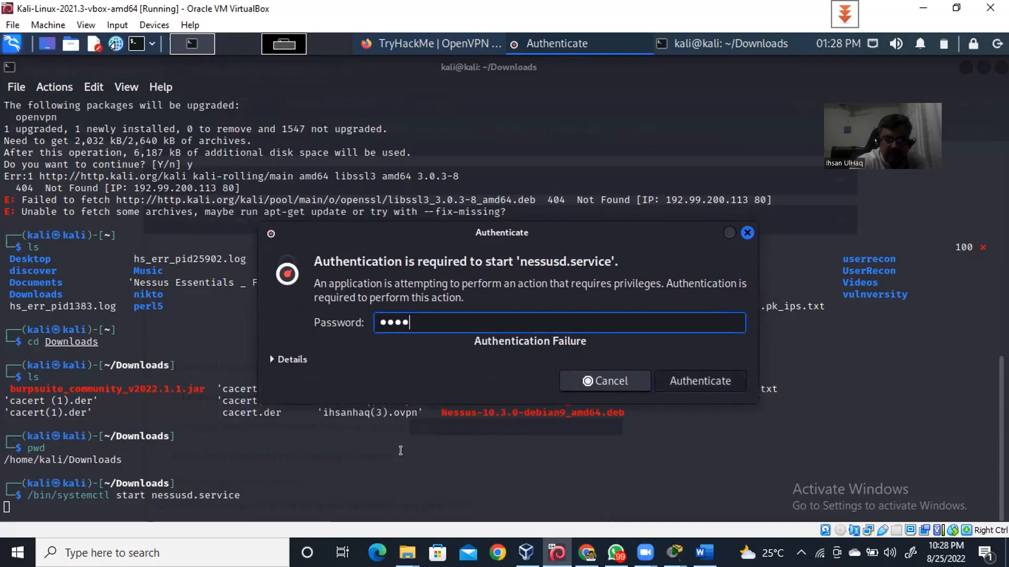
{"action": "key", "text": "Return"}
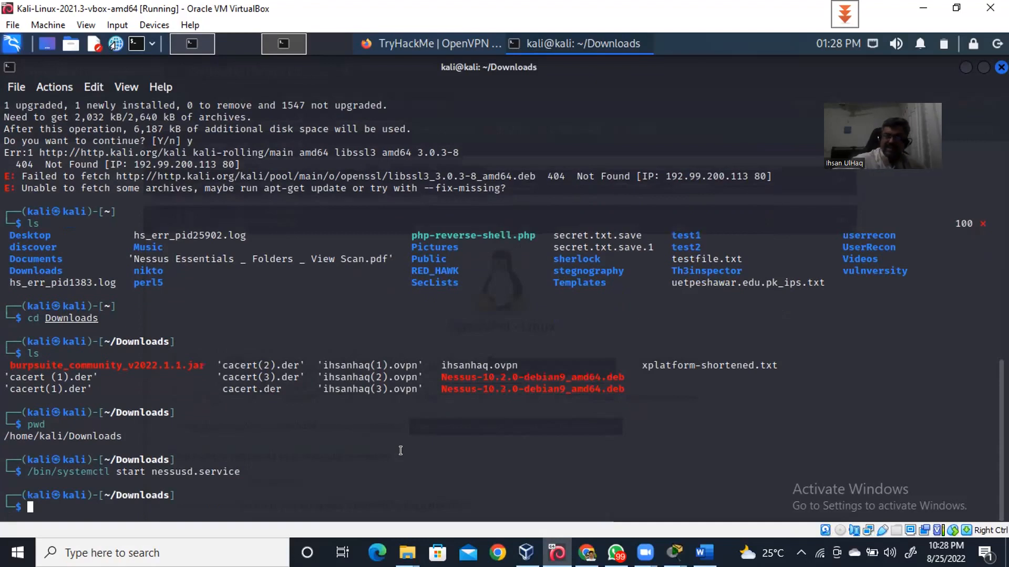
Run netstat -l and highlight TCP port 8834 in the LISTEN entries
{"action": "type", "text": "net"}
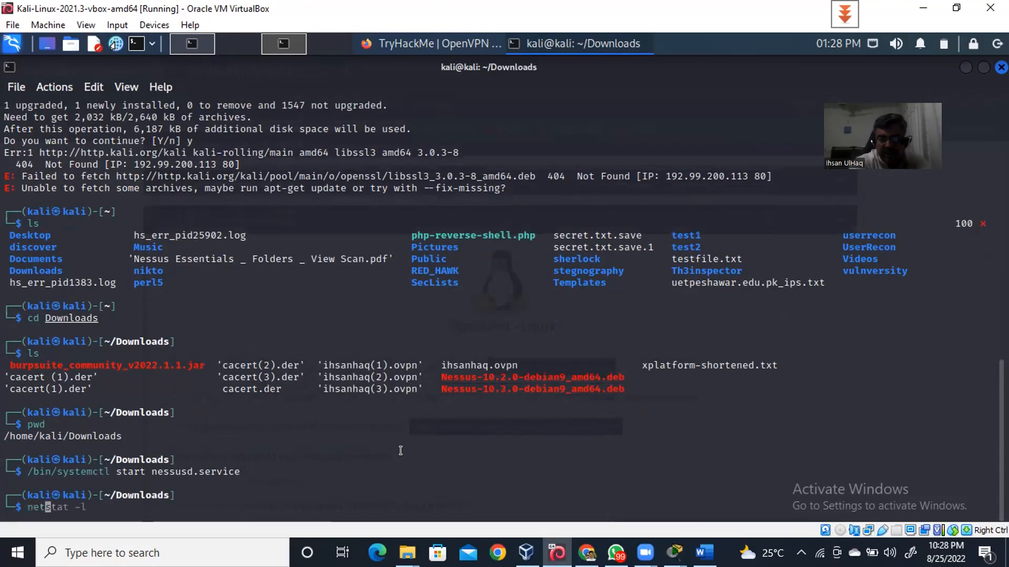
{"action": "key", "text": "Tab"}
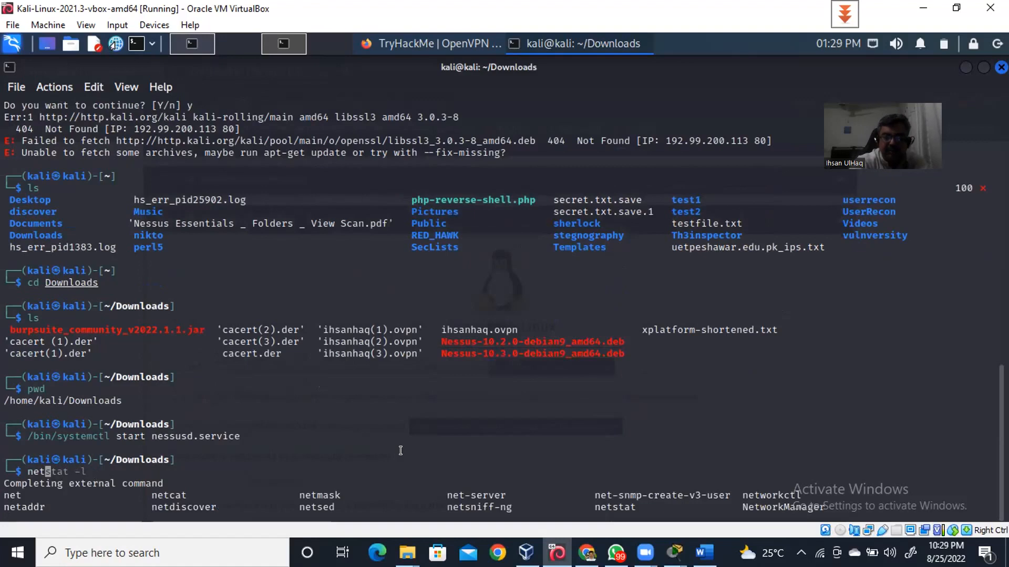
{"action": "key", "text": "Return"}
{"action": "key", "text": "Return"}
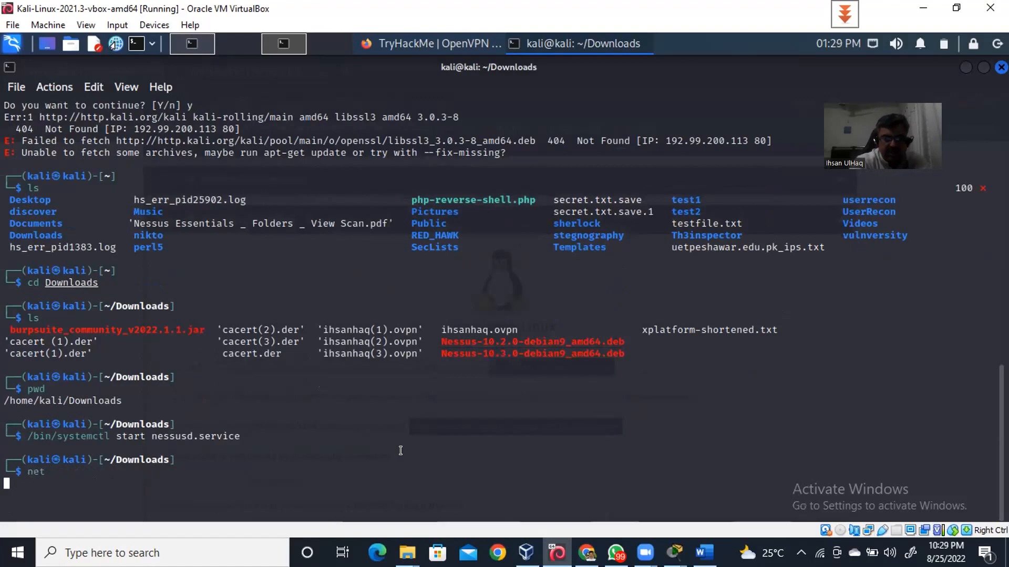
{"action": "type", "text": "netd"}
{"action": "key", "text": "BackSpace"}
{"action": "type", "text": "s"}
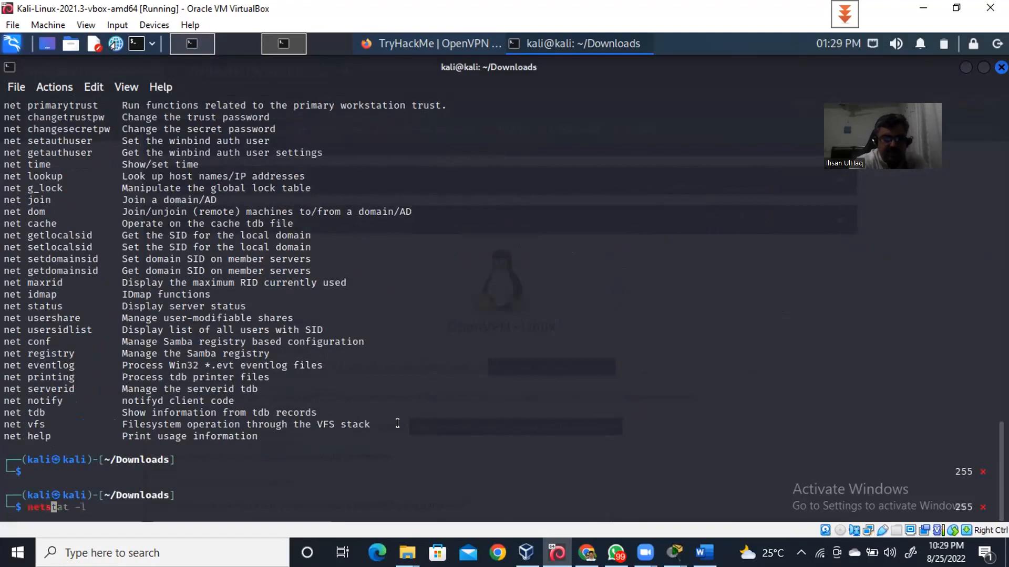
{"action": "key", "text": "Right"}
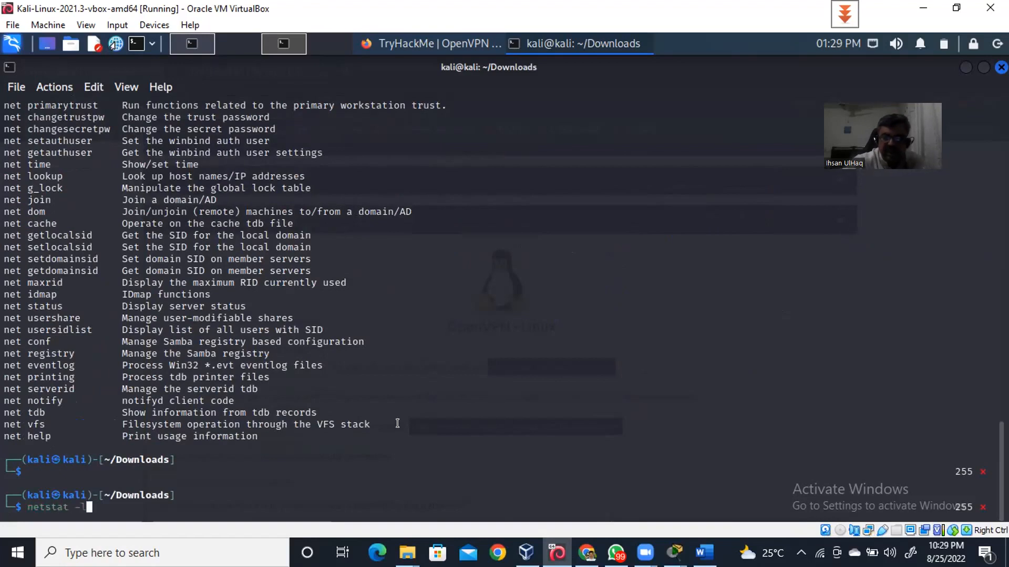
{"action": "key", "text": "Return"}
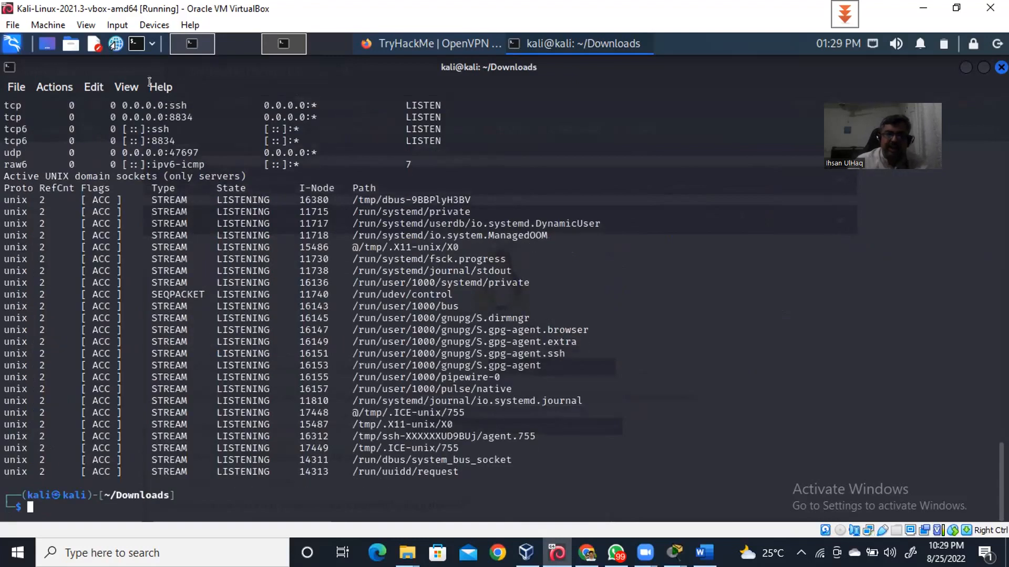
{"action": "left_click_drag", "start_coordinate": [204, 118], "coordinate": [164, 118]}
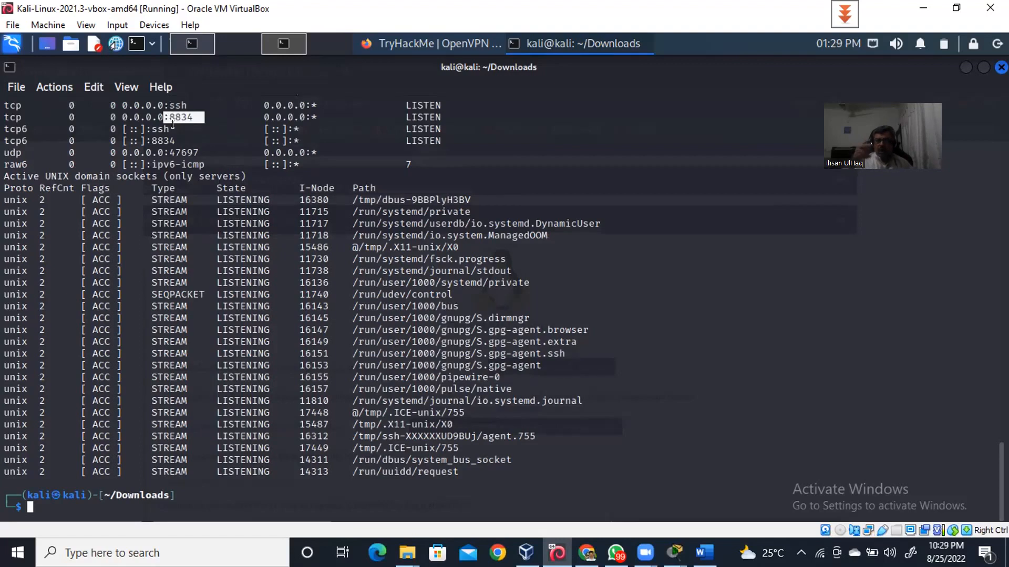
Bring Firefox forward on TryHackMe's Access via OpenVPN page
{"action": "left_click", "coordinate": [418, 42]}
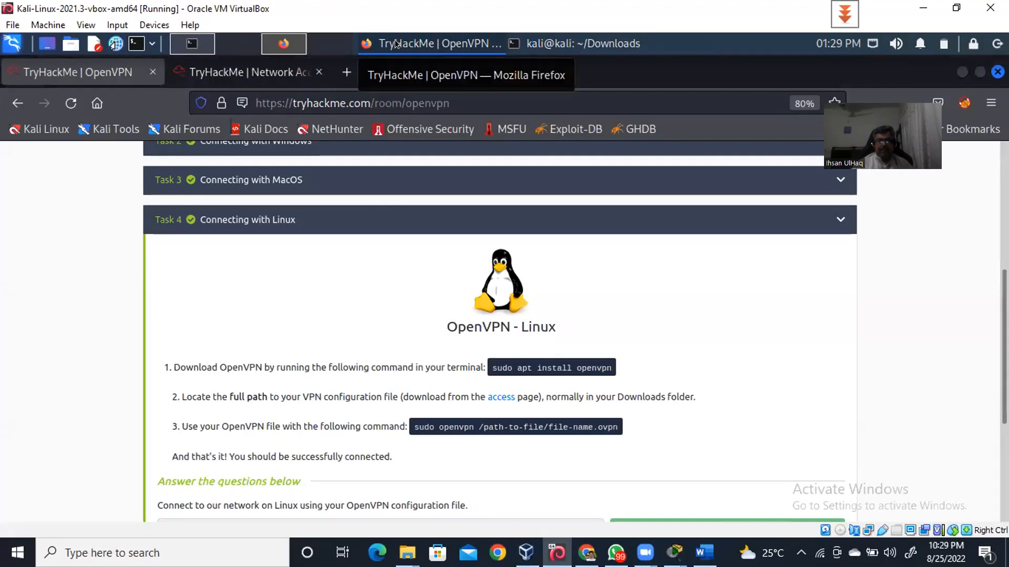
{"action": "left_click", "coordinate": [279, 70]}
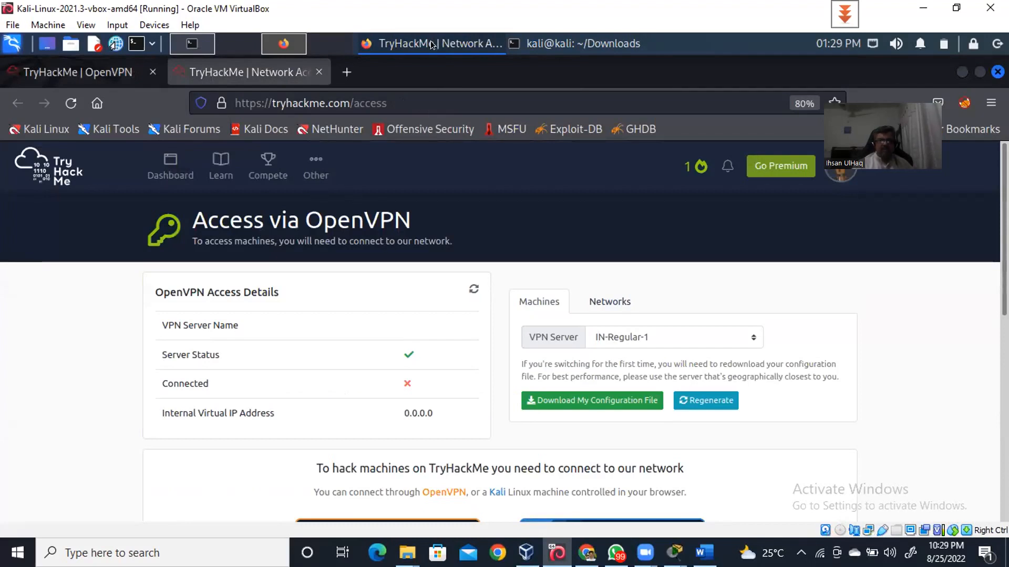
In a new tab, load the local Nessus page at 127.0.0.1:8834 from the address suggestions
{"action": "left_click", "coordinate": [345, 68]}
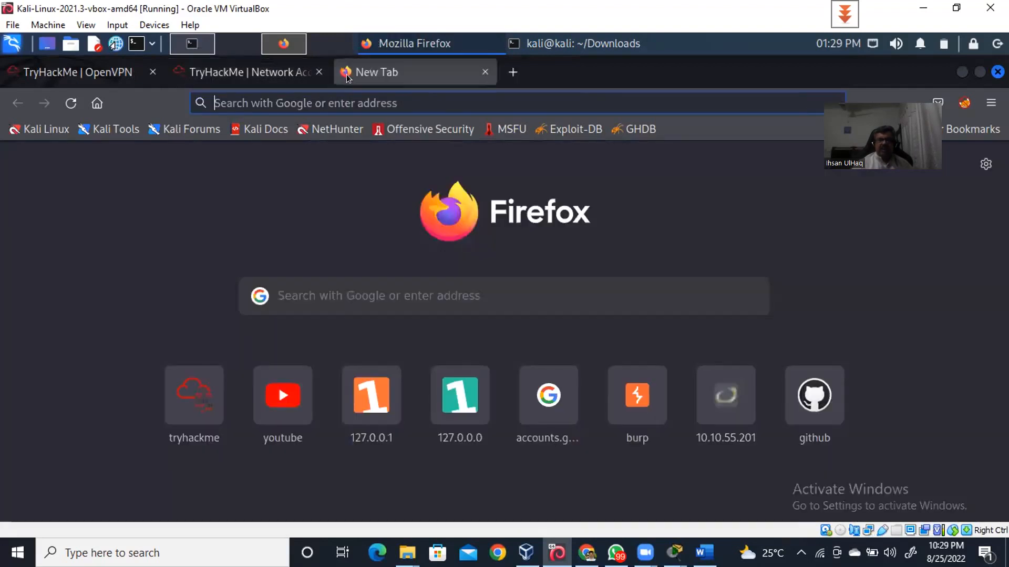
{"action": "left_click", "coordinate": [335, 102]}
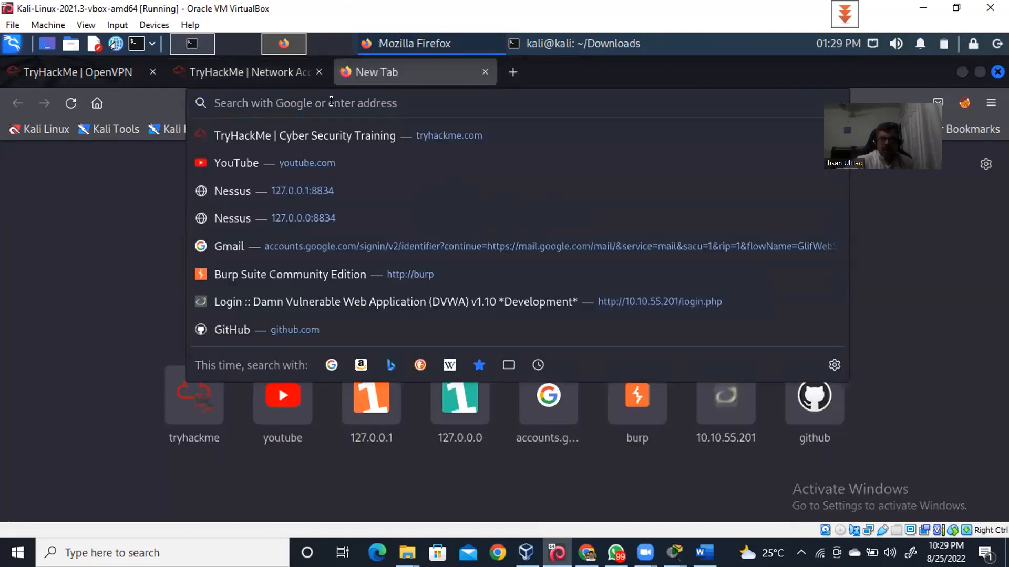
{"action": "left_click", "coordinate": [288, 192]}
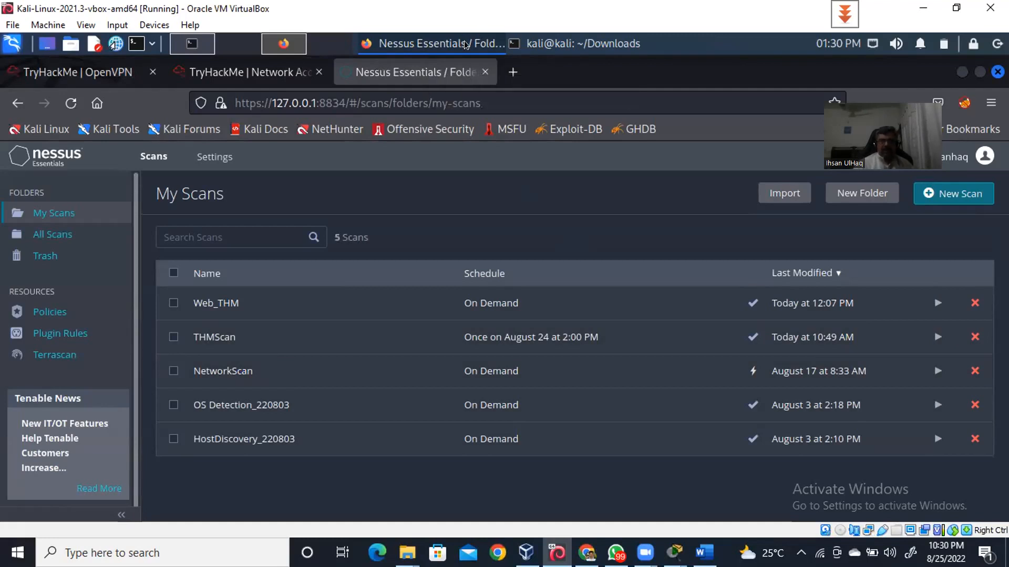
Search TryHackMe rooms for 'nessus' and open the Nessus room (rpnessusredux)
{"action": "left_click", "coordinate": [96, 77]}
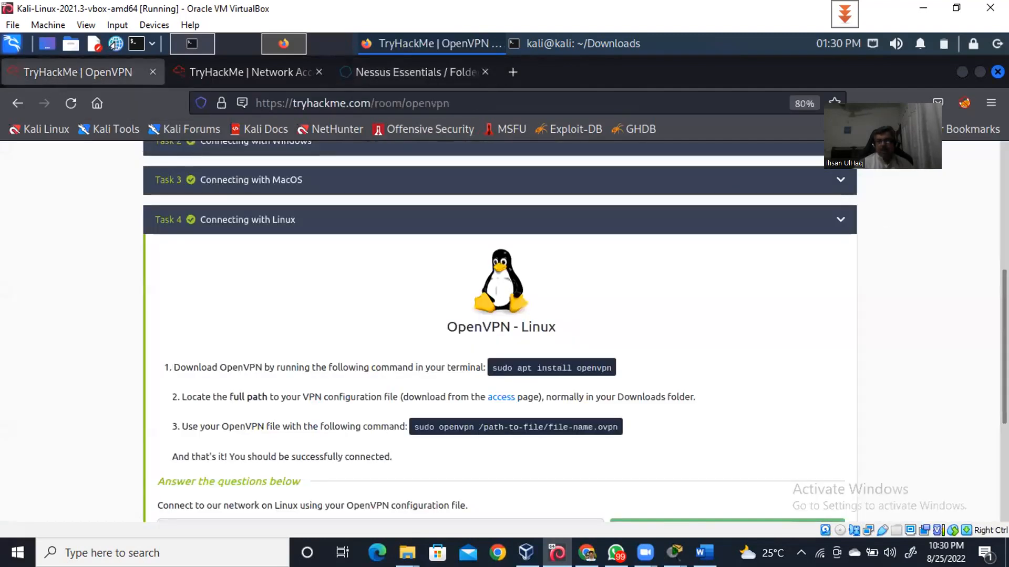
{"action": "left_click_drag", "start_coordinate": [1004, 346], "coordinate": [1004, 221]}
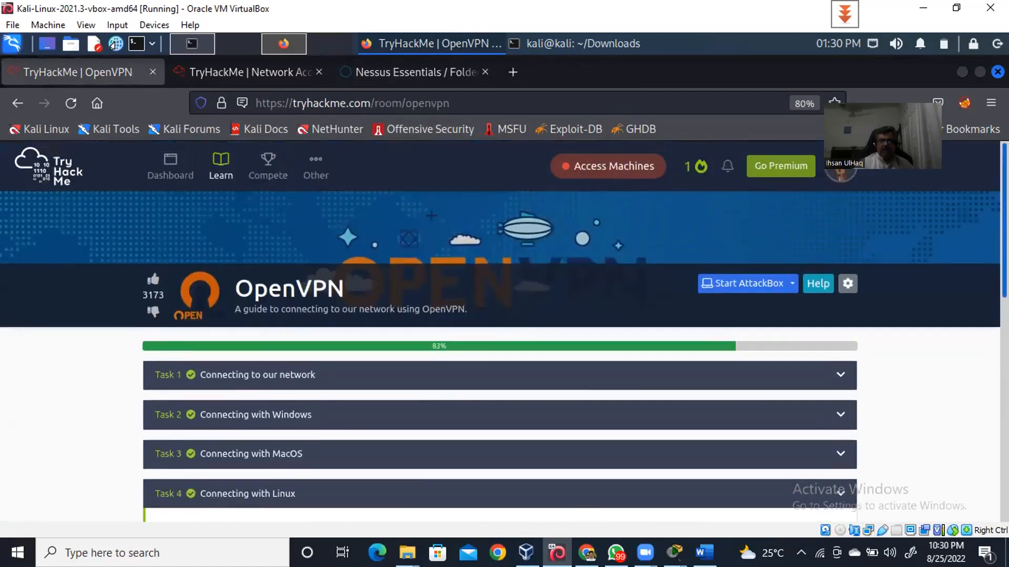
{"action": "left_click", "coordinate": [220, 161]}
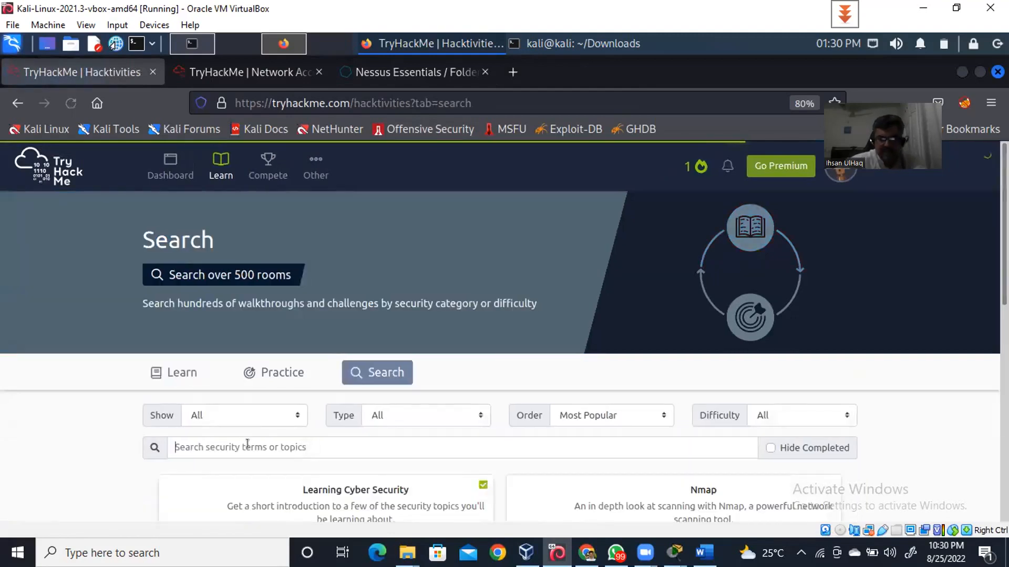
{"action": "left_click", "coordinate": [247, 447]}
{"action": "type", "text": "nes"}
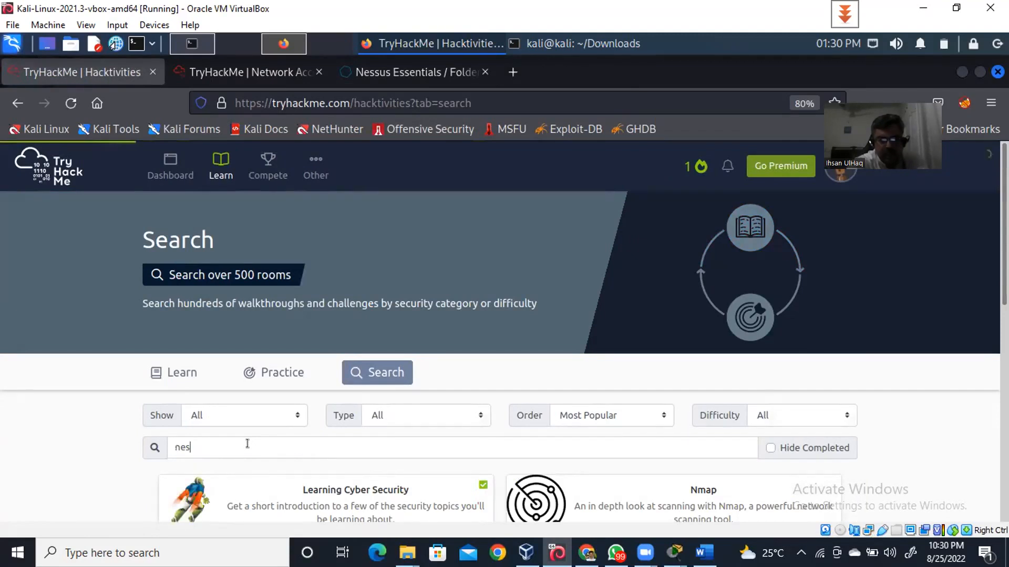
{"action": "type", "text": "sus"}
{"action": "left_click", "coordinate": [526, 494]}
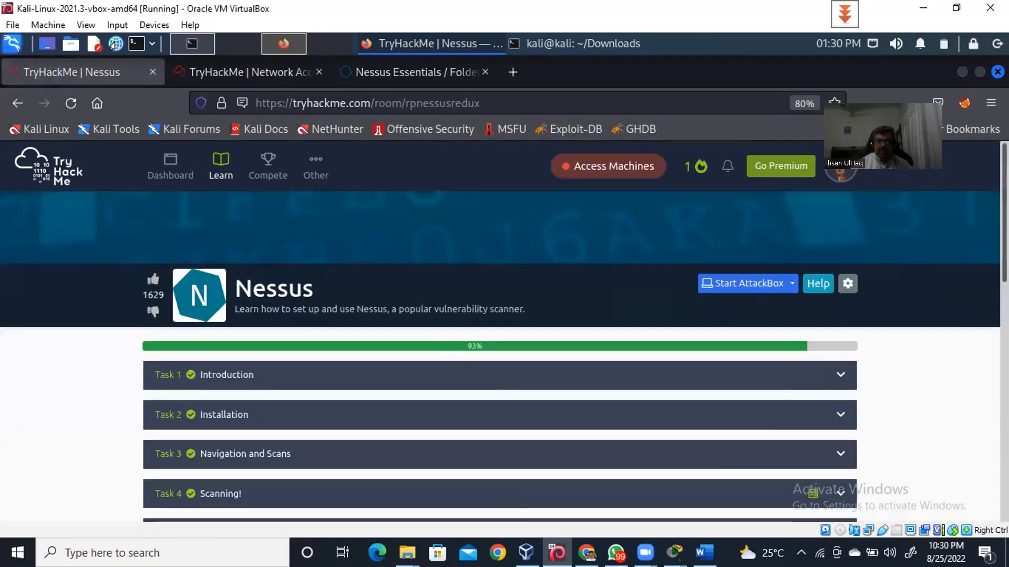
Expand Task 4 Scanning! and start its DVWA target machine at 10.10.216.253
{"action": "scroll", "coordinate": [406, 406], "scroll_direction": "down", "scroll_amount": 1}
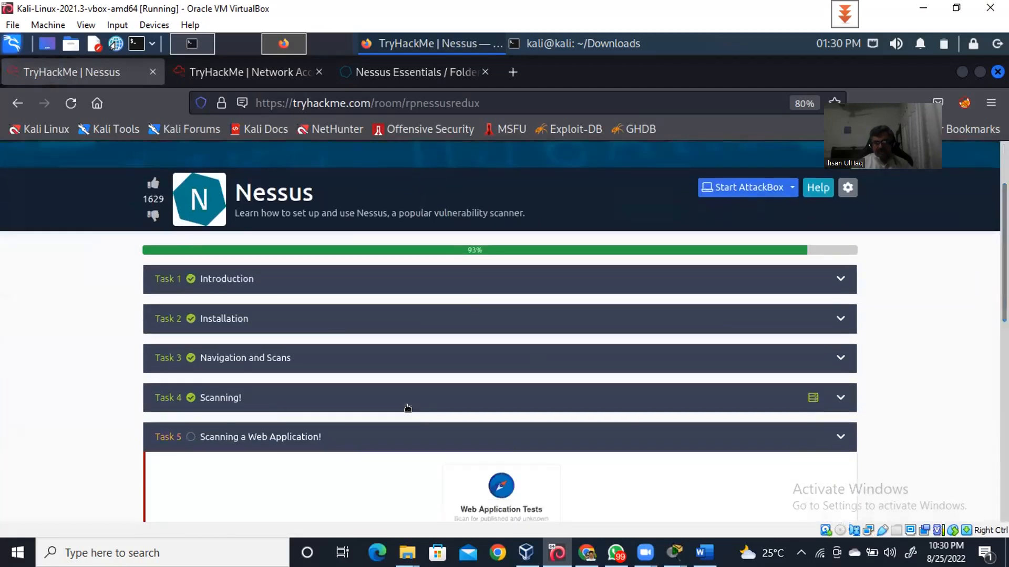
{"action": "left_click", "coordinate": [213, 400]}
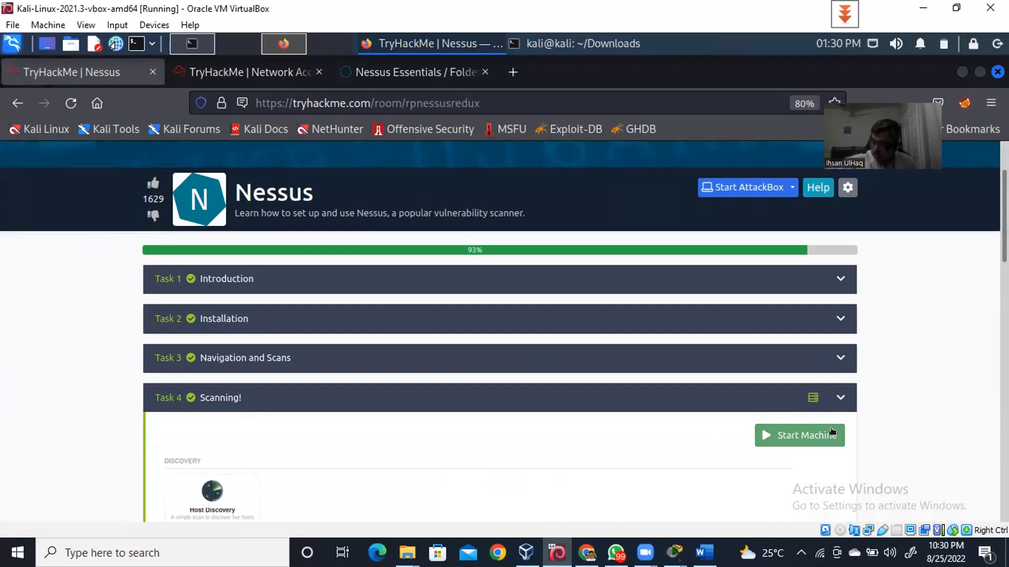
{"action": "left_click", "coordinate": [808, 436]}
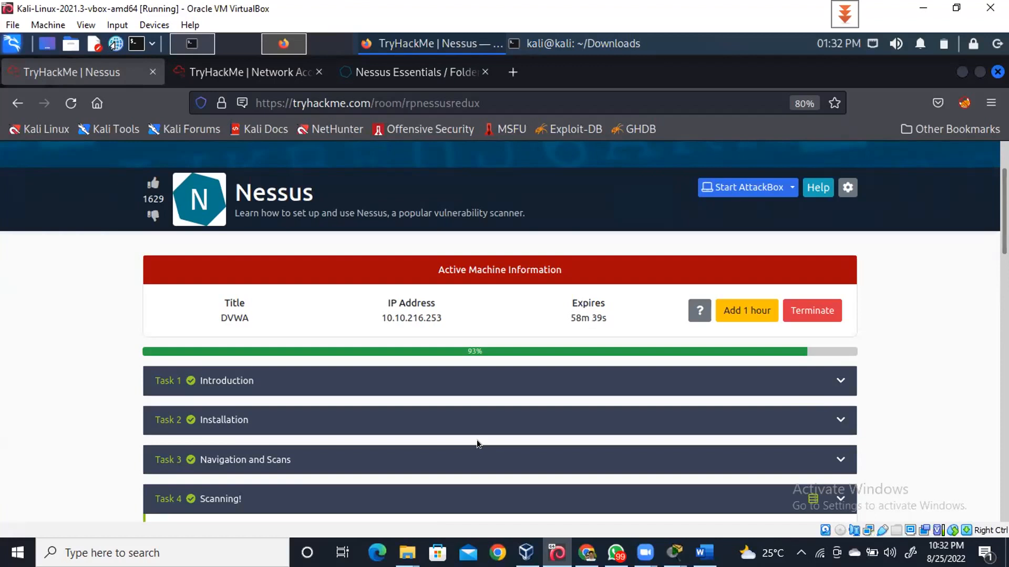
{"action": "mouse_move", "coordinate": [439, 320]}
{"action": "left_click", "coordinate": [515, 72]}
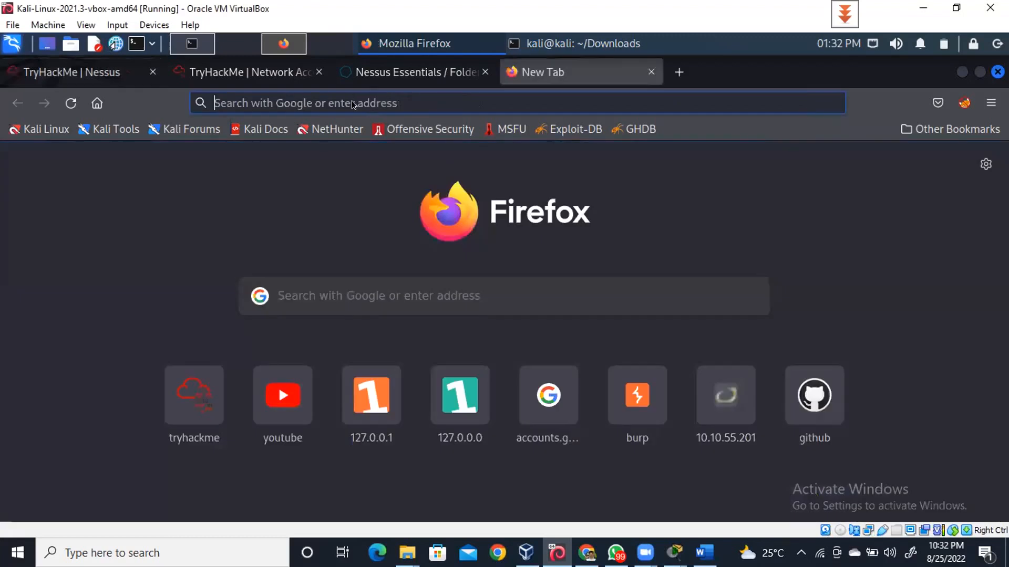
Paste the target address 10.10.216.253 into the new tab and load it
{"action": "left_click", "coordinate": [352, 103]}
{"action": "right_click", "coordinate": [359, 104]}
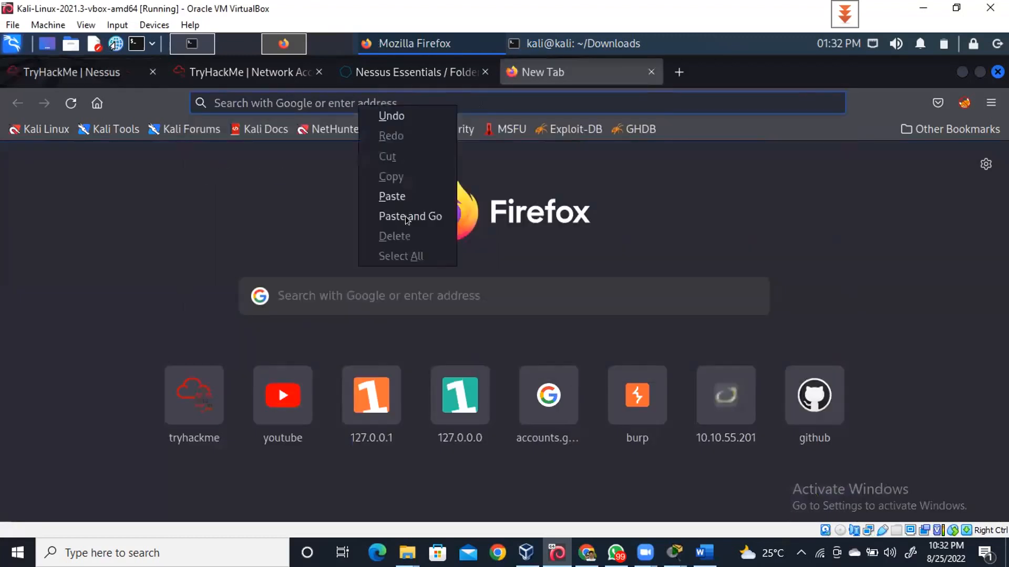
{"action": "left_click", "coordinate": [406, 217]}
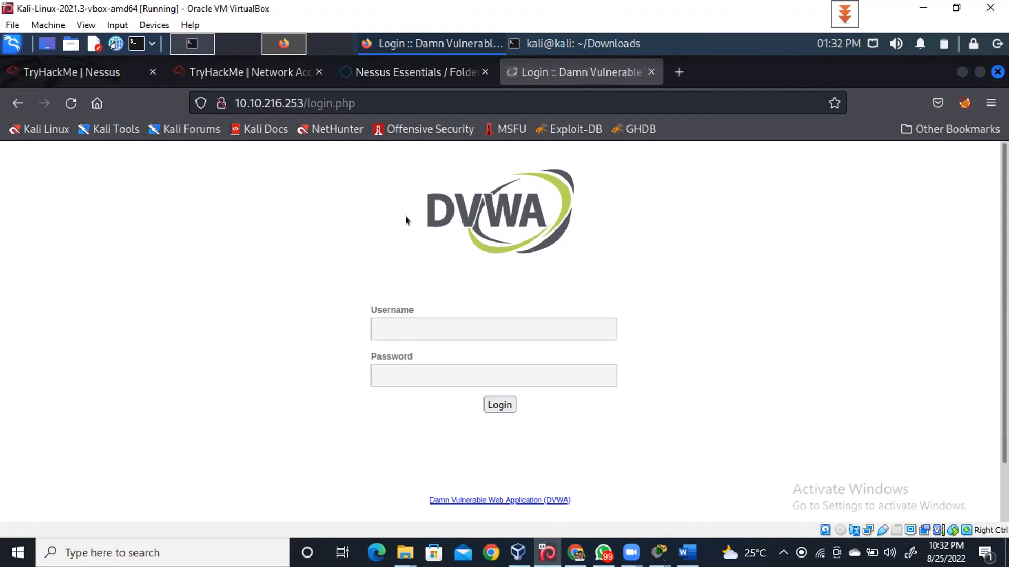
Log in to DVWA with the saved username and the account password, declining to save the login
{"action": "left_click", "coordinate": [386, 329]}
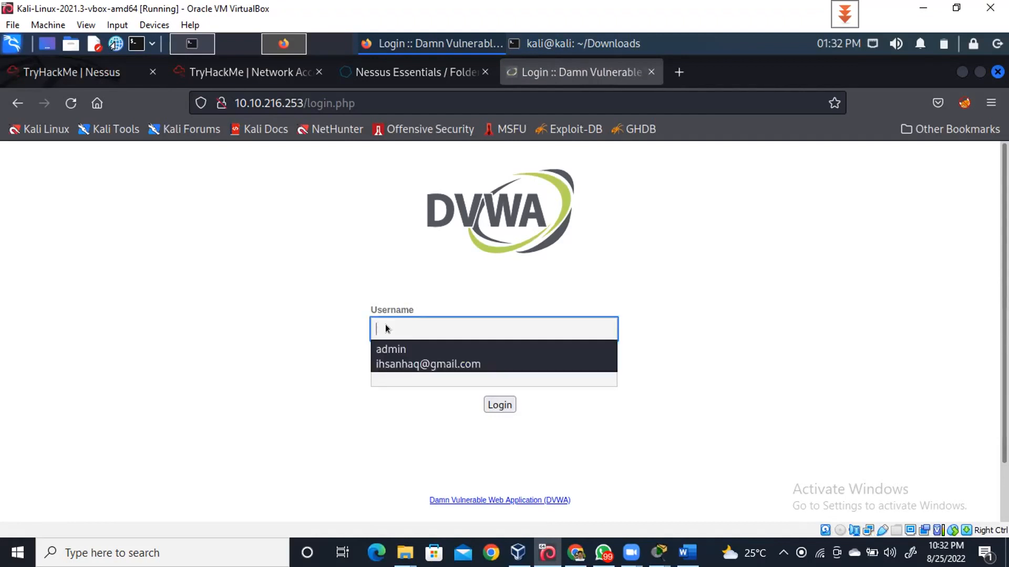
{"action": "type", "text": "a"}
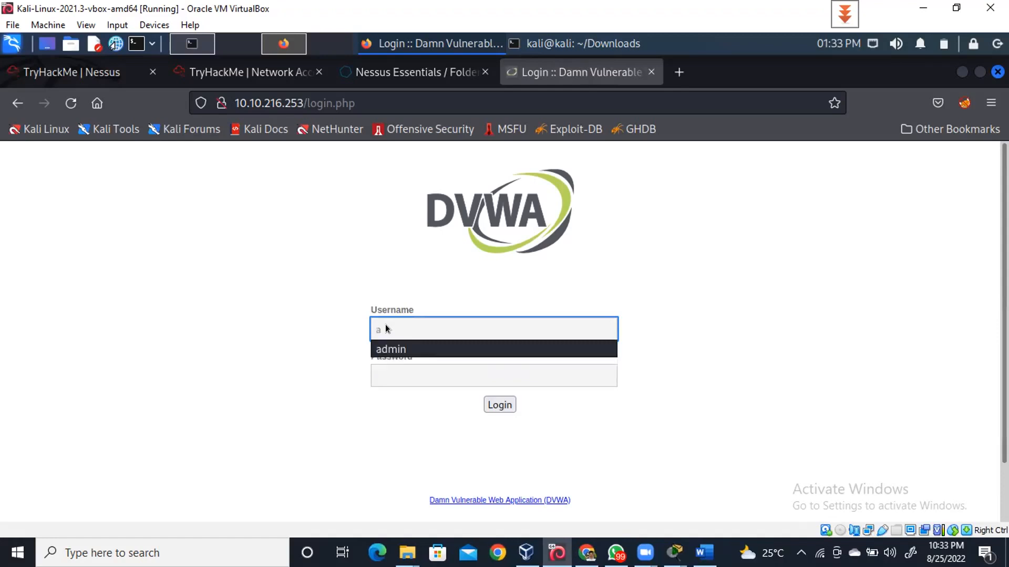
{"action": "key", "text": "Down"}
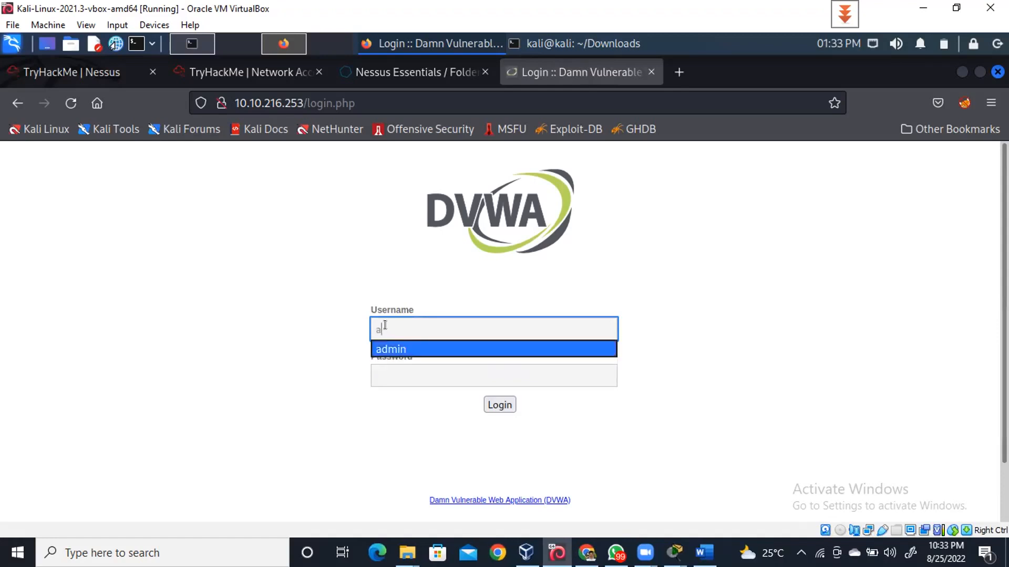
{"action": "key", "text": "Tab"}
{"action": "type", "text": "password"}
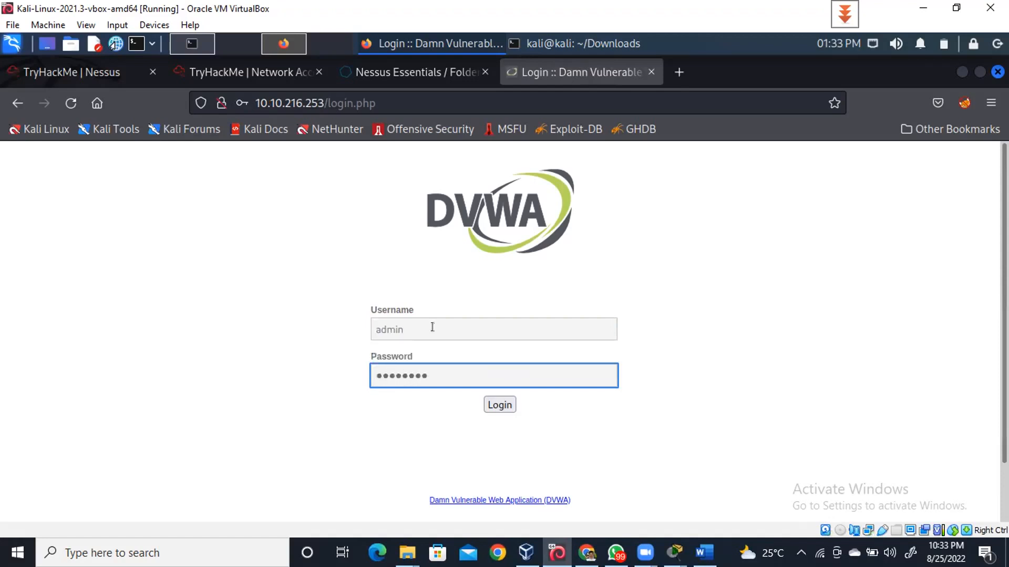
{"action": "left_click", "coordinate": [487, 398]}
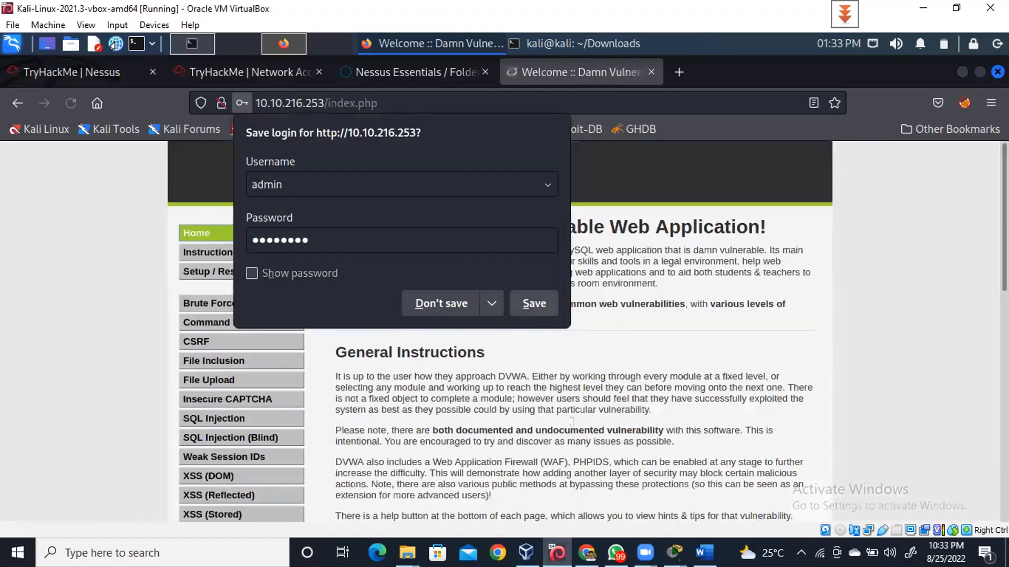
{"action": "left_click", "coordinate": [534, 340]}
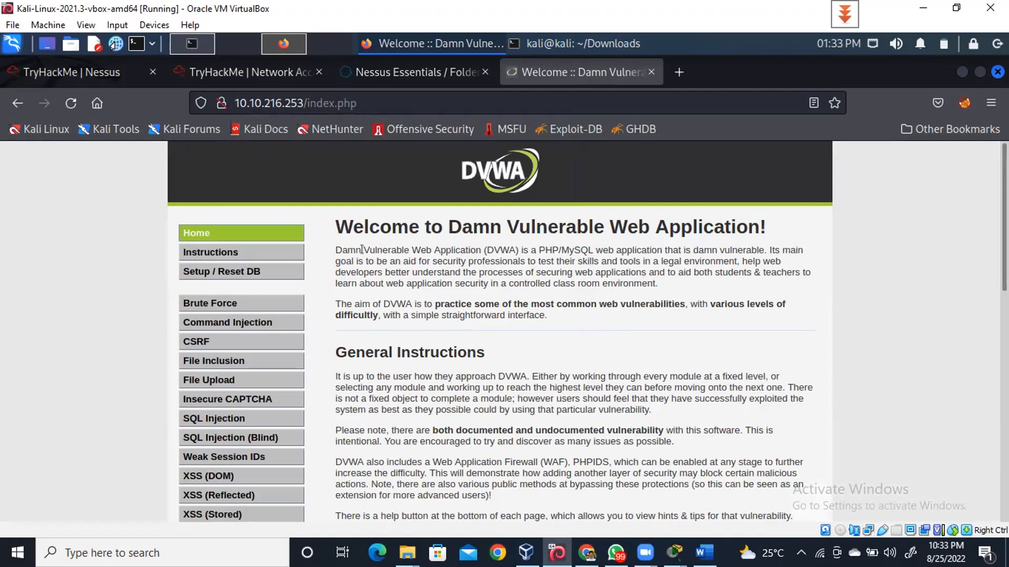
Highlight phrases in the DVWA welcome paragraph, then return to Nessus Essentials' My Scans list
{"action": "left_click_drag", "start_coordinate": [370, 248], "coordinate": [473, 250]}
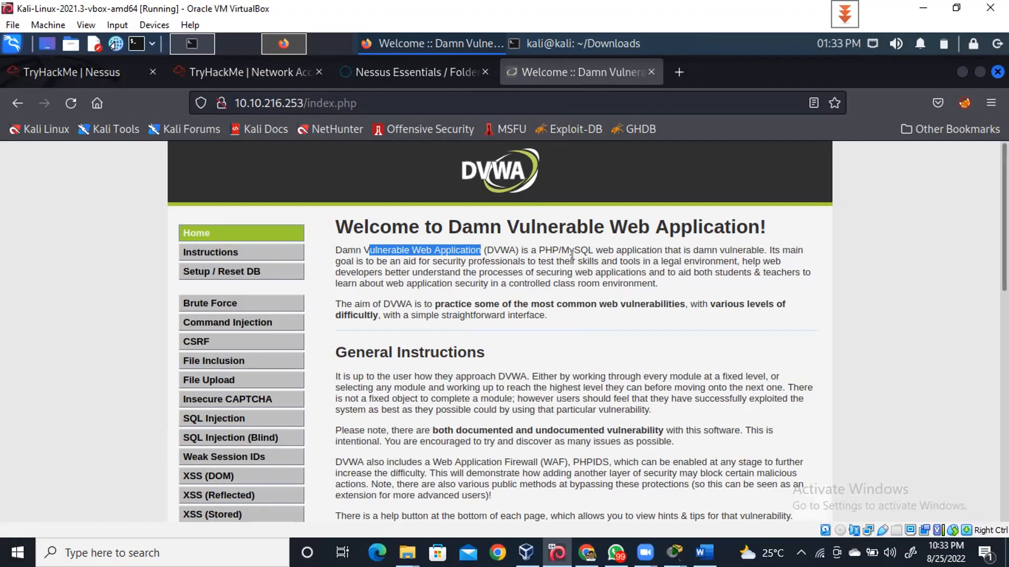
{"action": "left_click", "coordinate": [598, 261]}
{"action": "left_click_drag", "start_coordinate": [491, 257], "coordinate": [462, 257]}
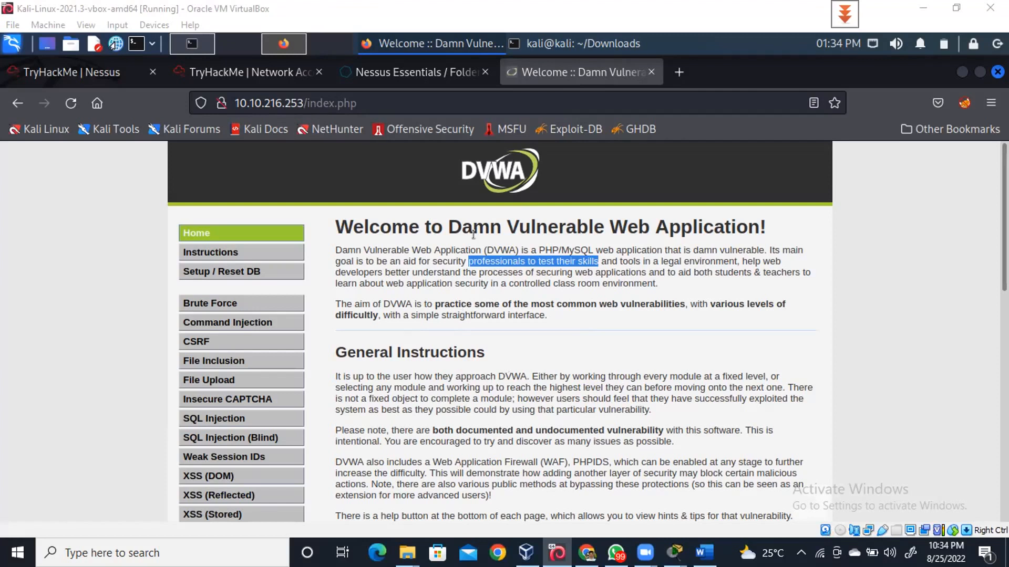
{"action": "left_click", "coordinate": [414, 72]}
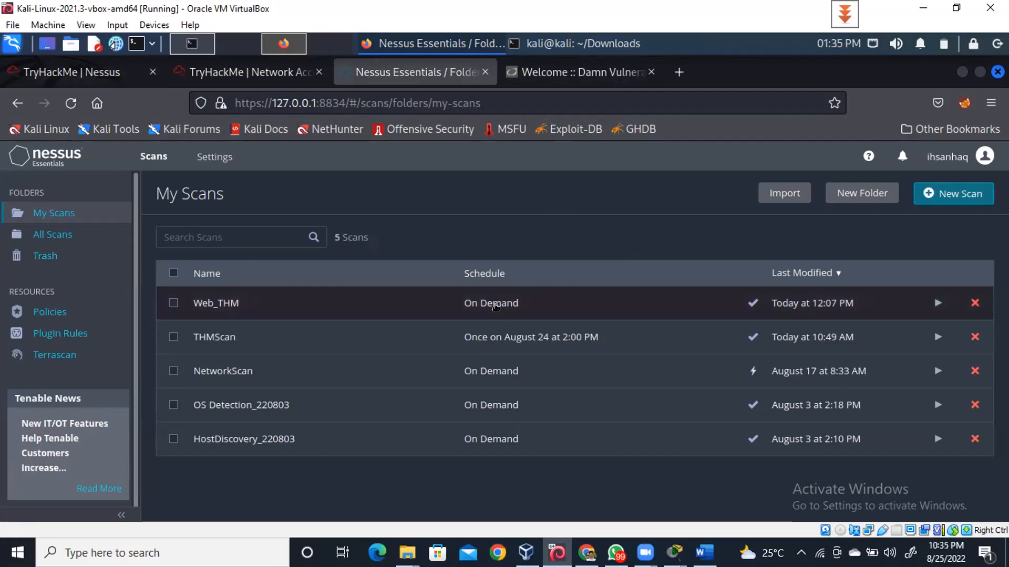
{"action": "left_click", "coordinate": [776, 308]}
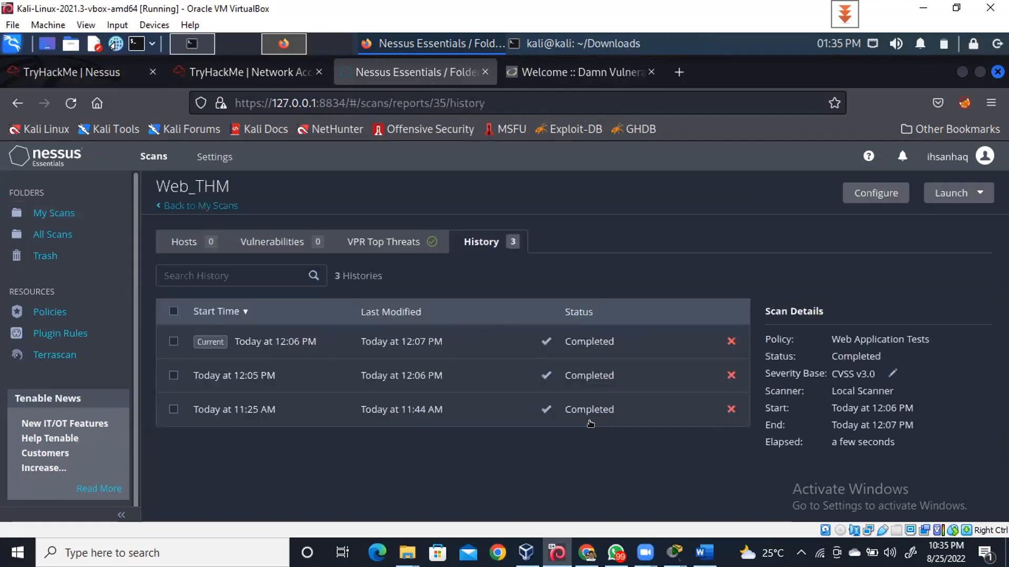
{"action": "left_click", "coordinate": [421, 408]}
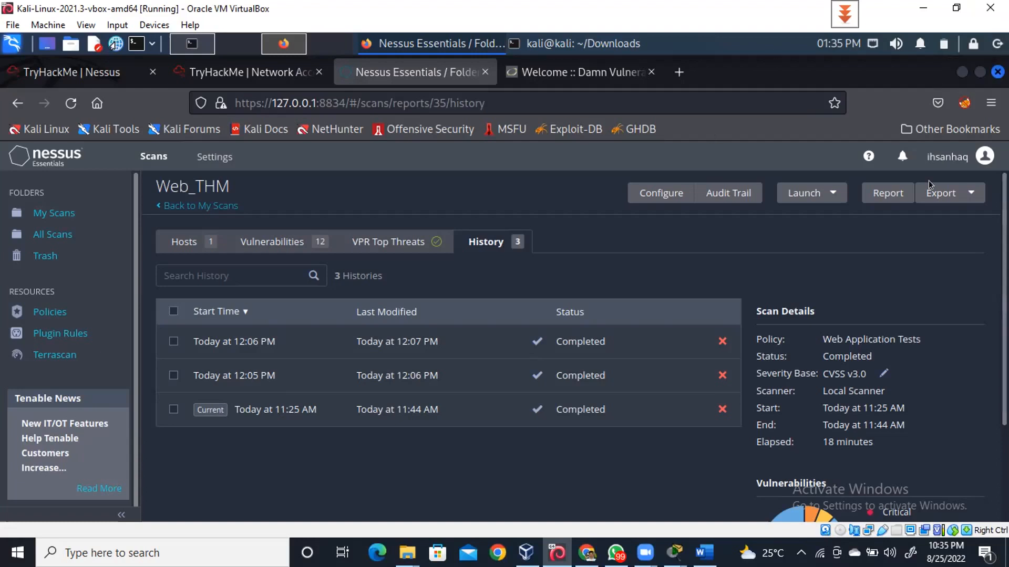
{"action": "left_click", "coordinate": [205, 211]}
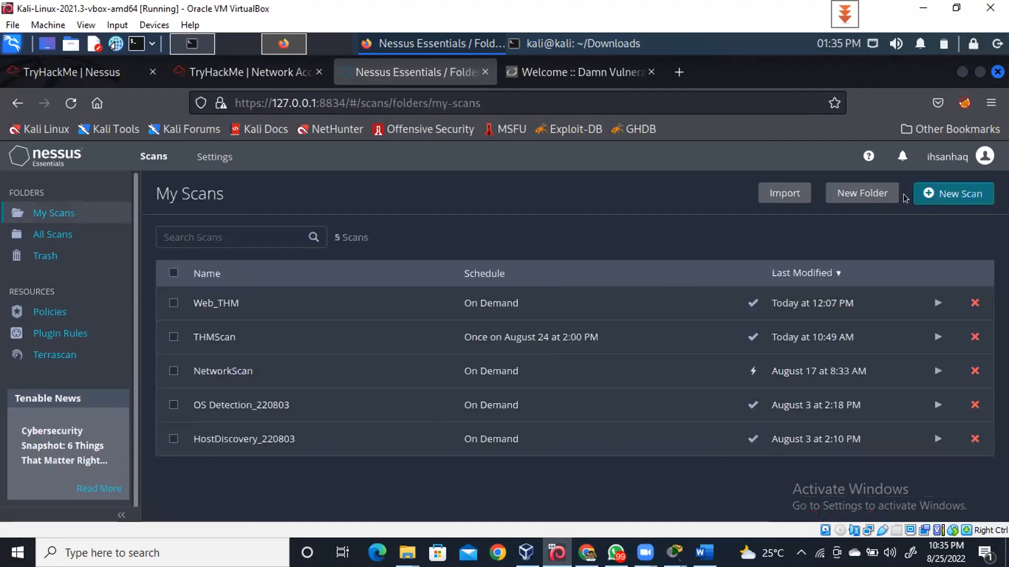
Begin a new Nessus scan from the Basic Network Scan template
{"action": "left_click", "coordinate": [943, 194]}
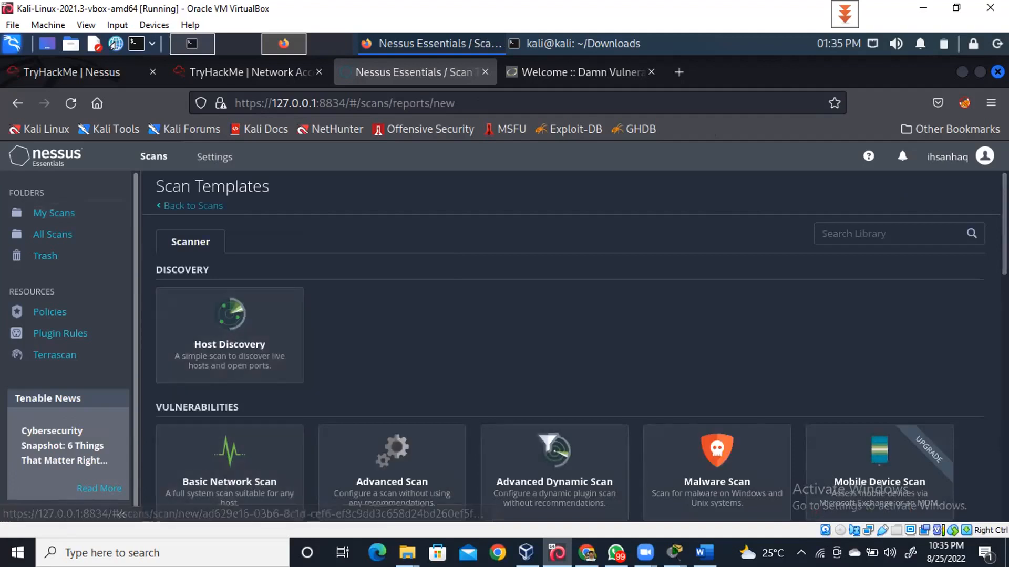
{"action": "scroll", "coordinate": [392, 363], "scroll_direction": "down", "scroll_amount": 2}
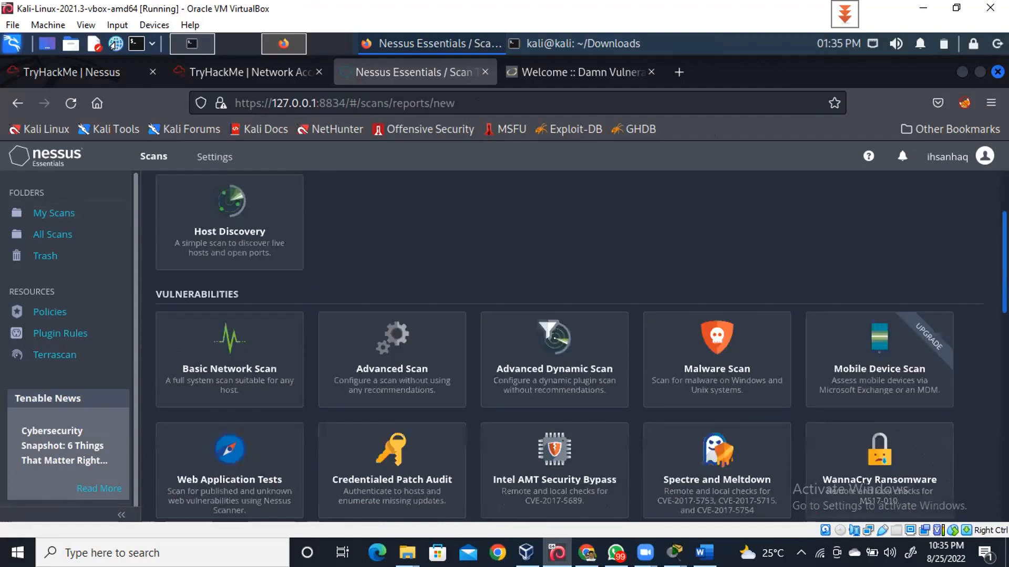
{"action": "scroll", "coordinate": [230, 461], "scroll_direction": "down", "scroll_amount": 1}
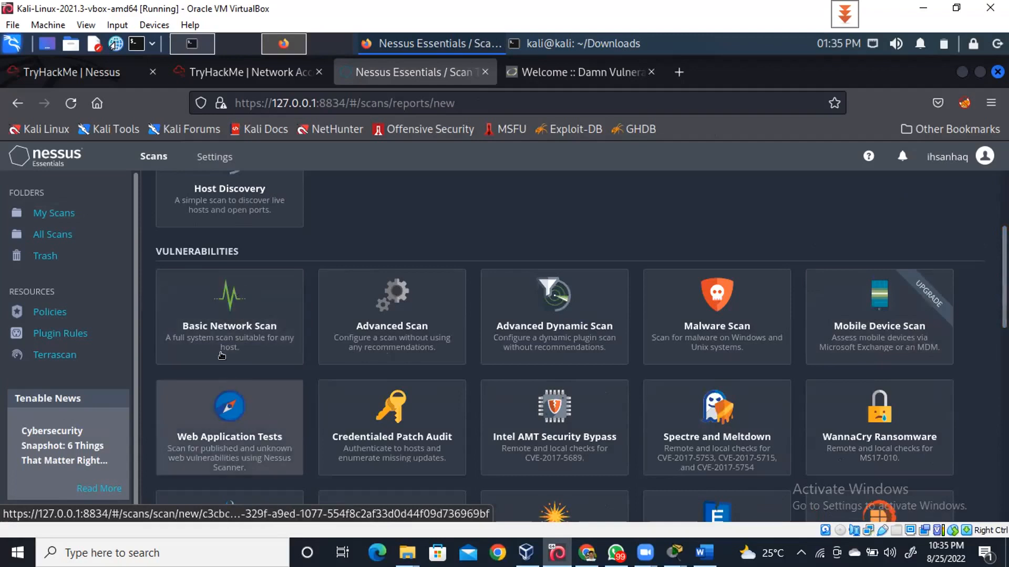
{"action": "left_click", "coordinate": [224, 303]}
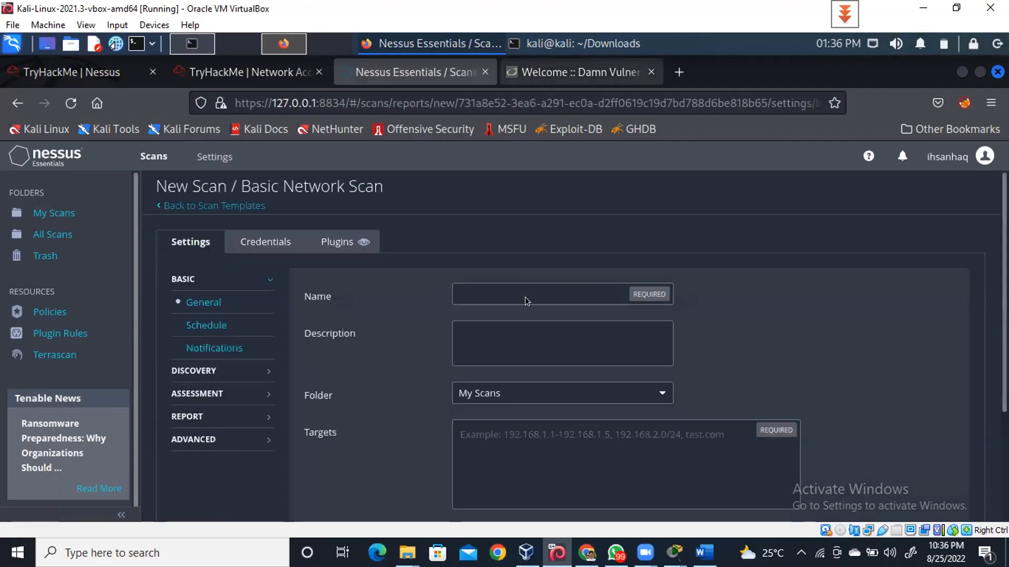
Paste 10.10.216.253 into the scan's Targets field and go to the Discovery settings
{"action": "left_click", "coordinate": [512, 434]}
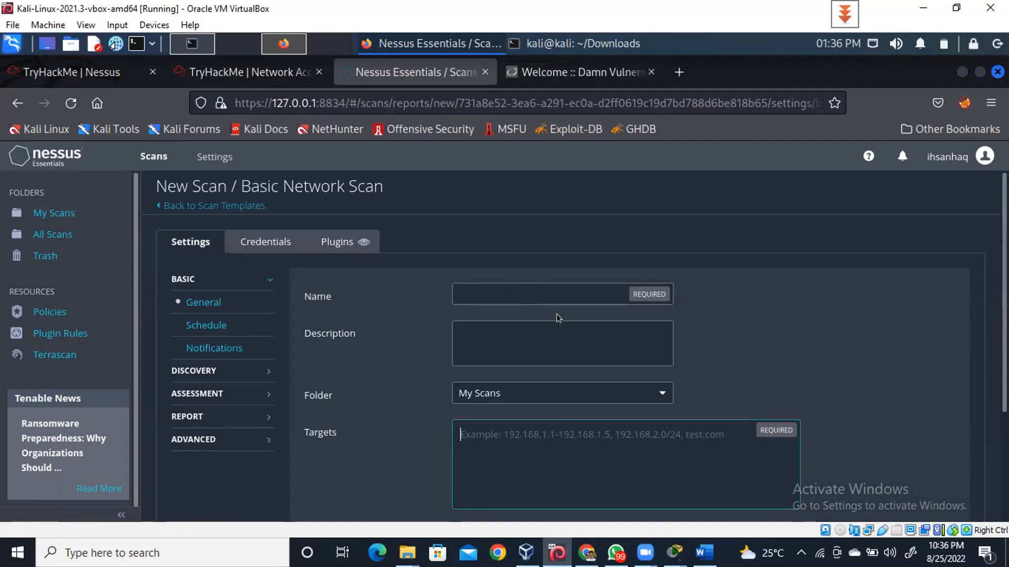
{"action": "right_click", "coordinate": [516, 439]}
{"action": "left_click", "coordinate": [556, 342]}
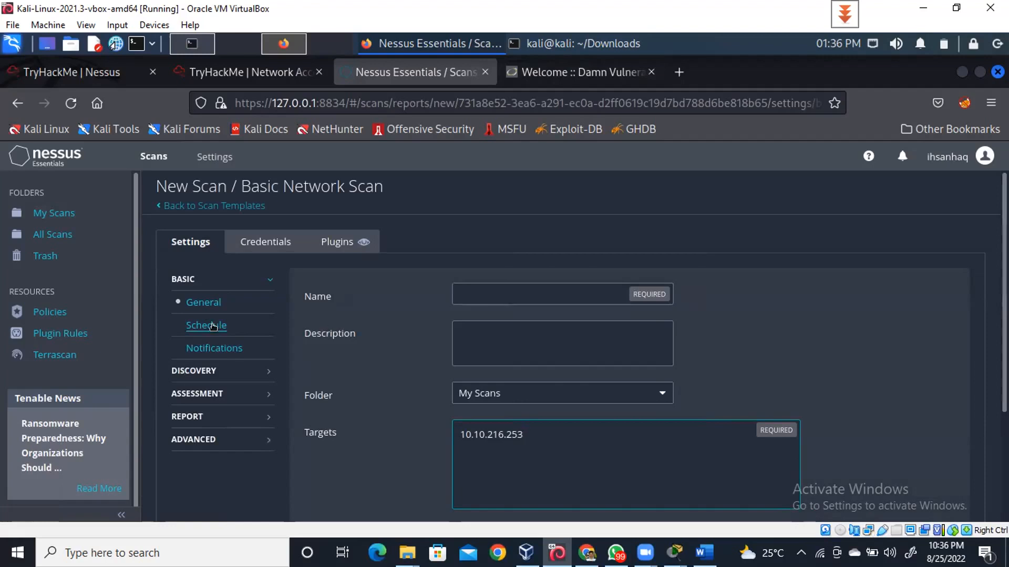
{"action": "left_click", "coordinate": [206, 371]}
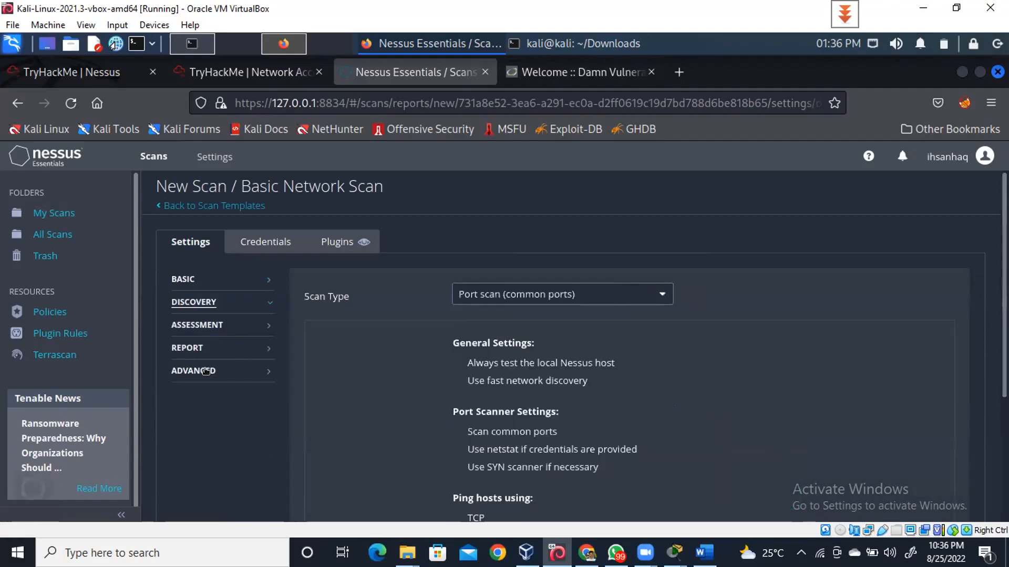
Set discovery to scan all ports (1-65535) and keep the assessment scan type at Default
{"action": "left_click", "coordinate": [583, 295]}
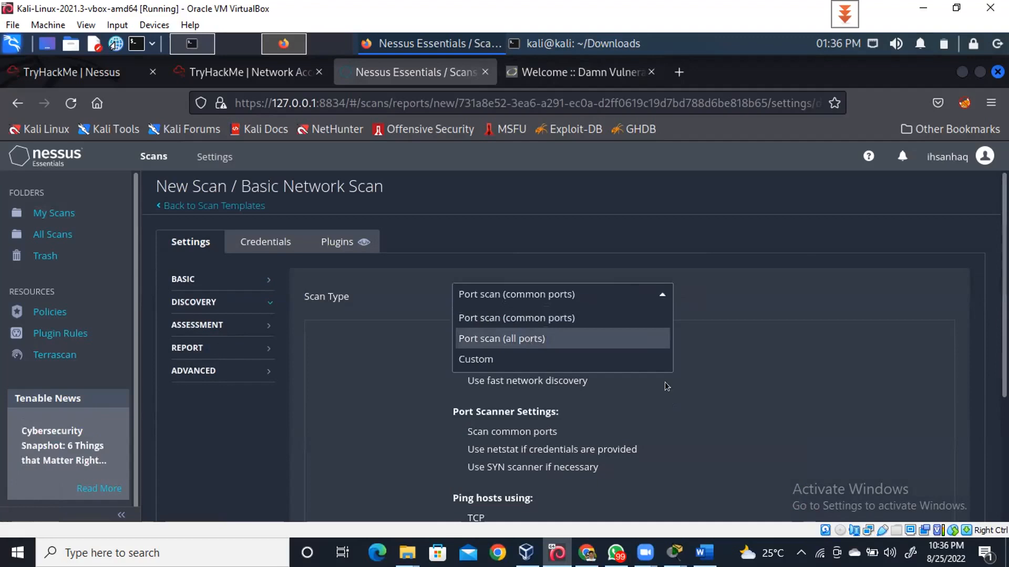
{"action": "key", "text": "Return"}
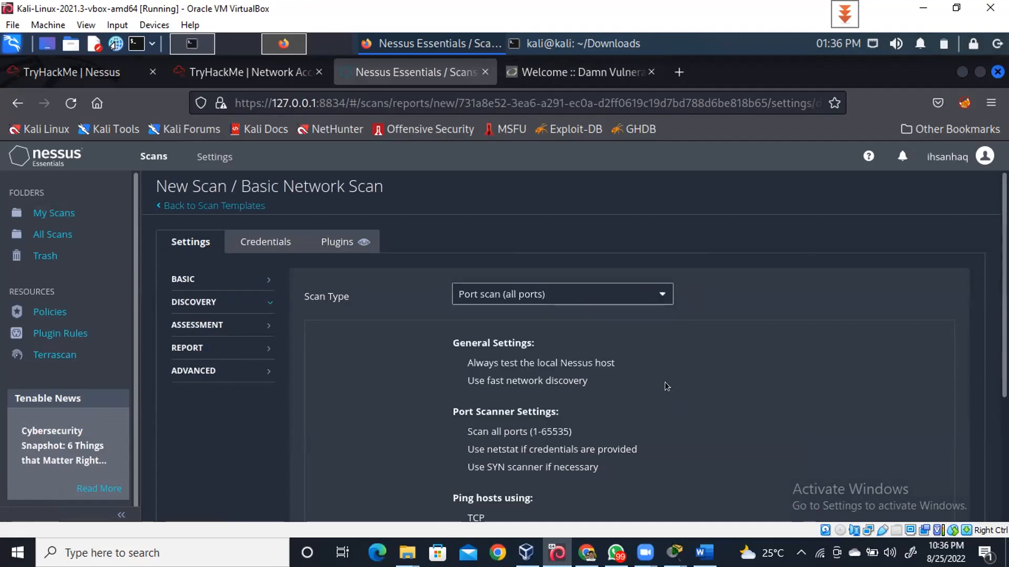
{"action": "left_click", "coordinate": [200, 326]}
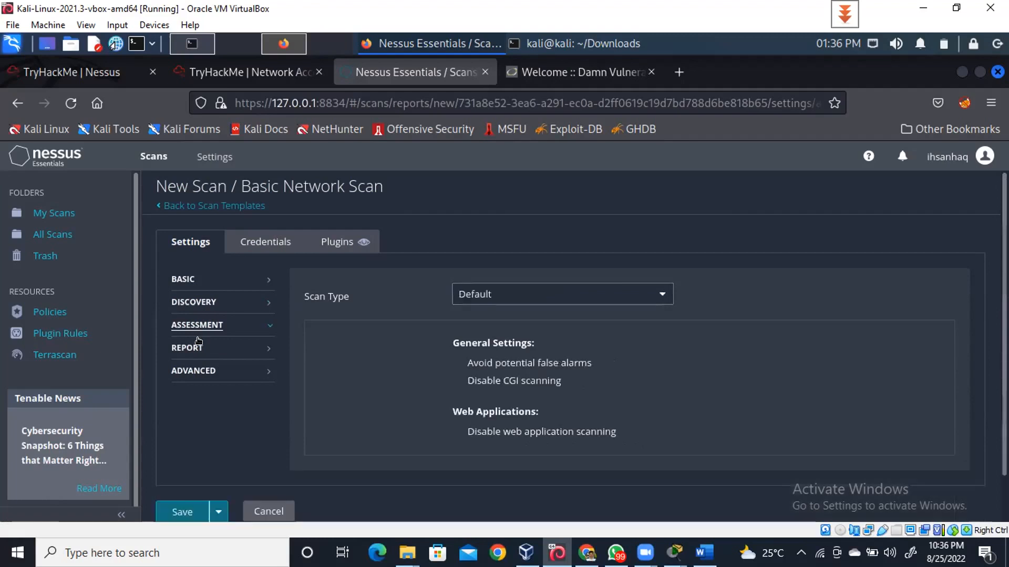
{"action": "left_click", "coordinate": [520, 295]}
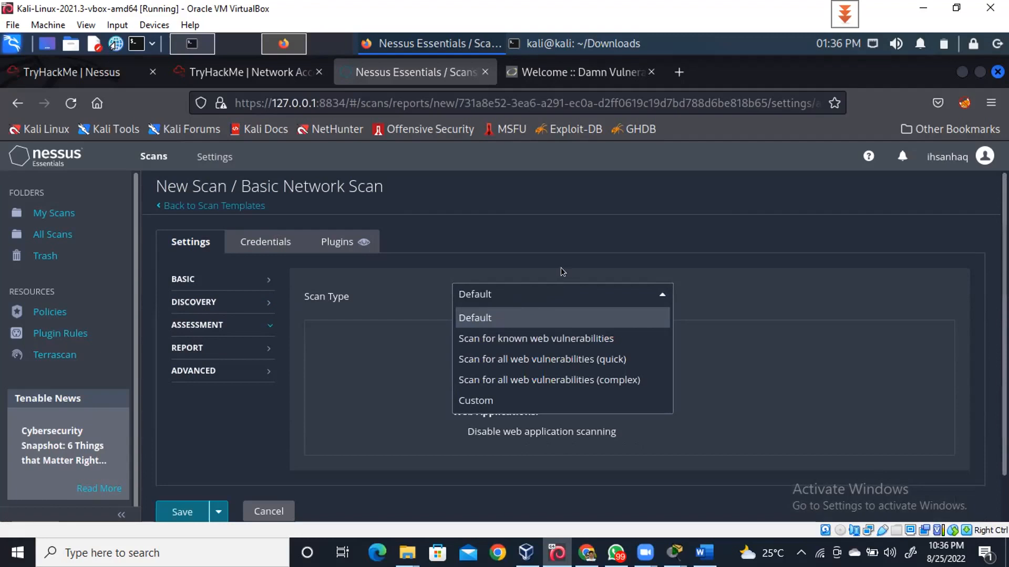
{"action": "left_click", "coordinate": [508, 293]}
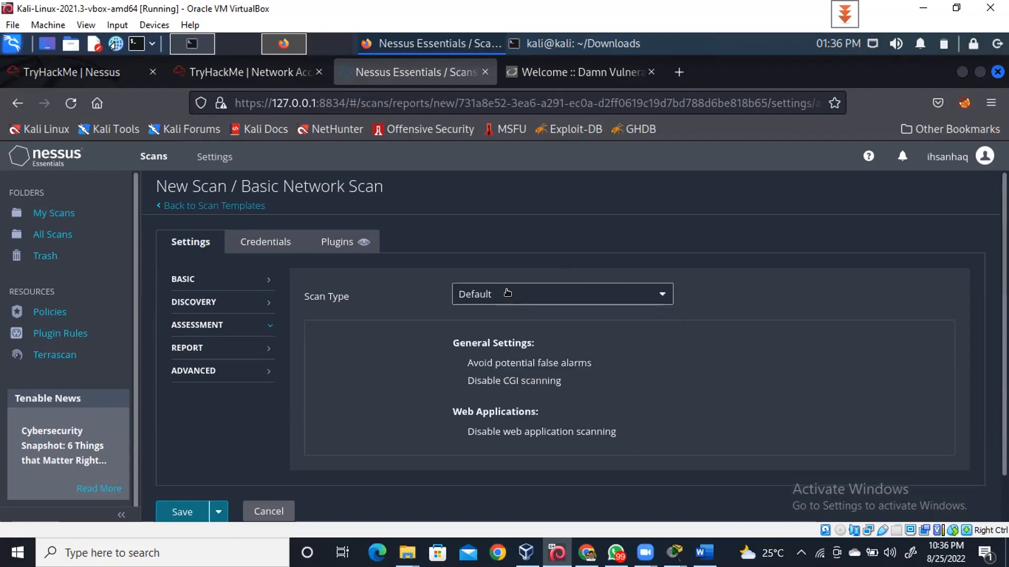
Keep the Advanced scan type at Default, reveal the Launch option, then back out to Scan Templates
{"action": "left_click", "coordinate": [196, 348]}
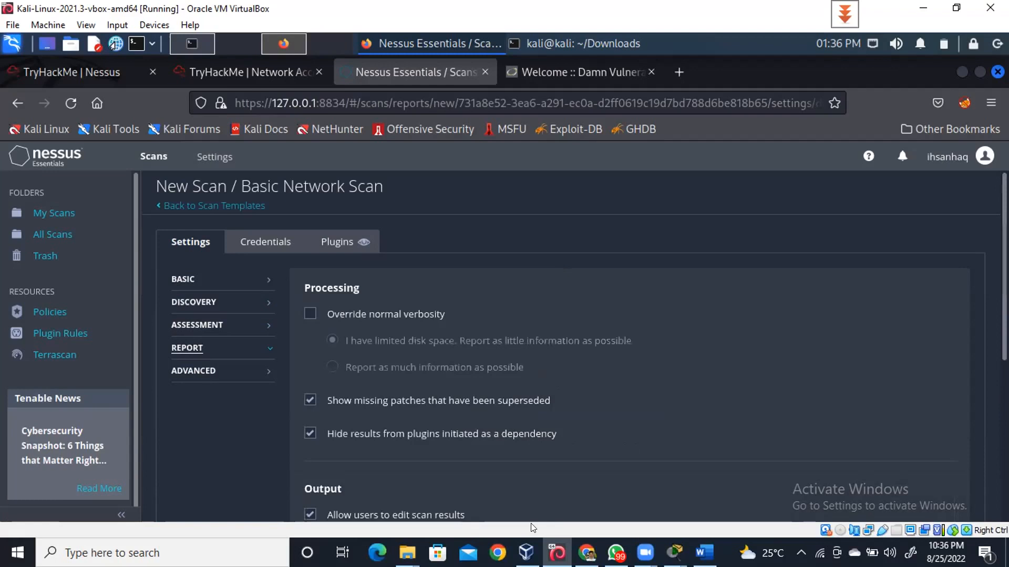
{"action": "left_click", "coordinate": [183, 374]}
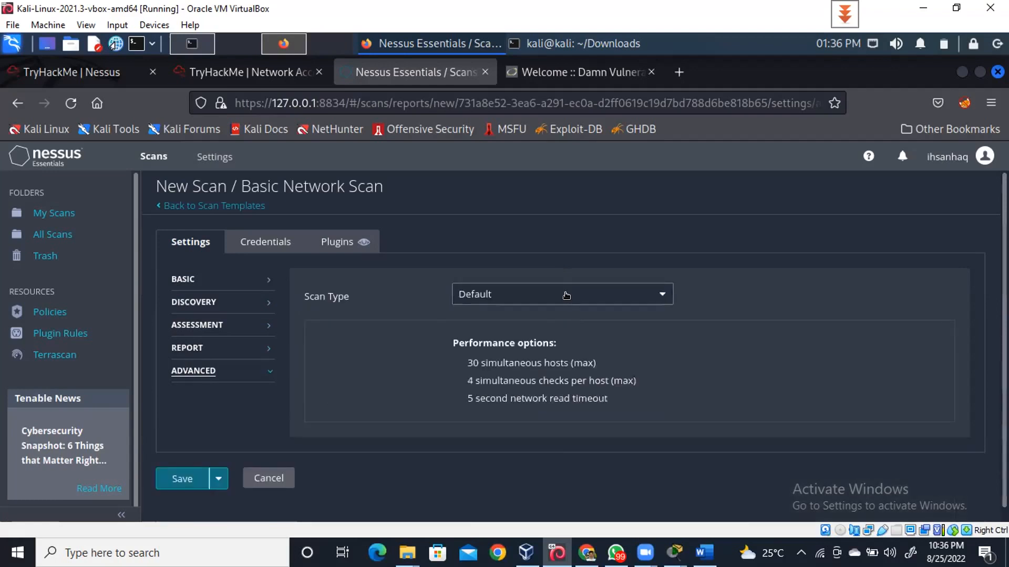
{"action": "left_click", "coordinate": [566, 296]}
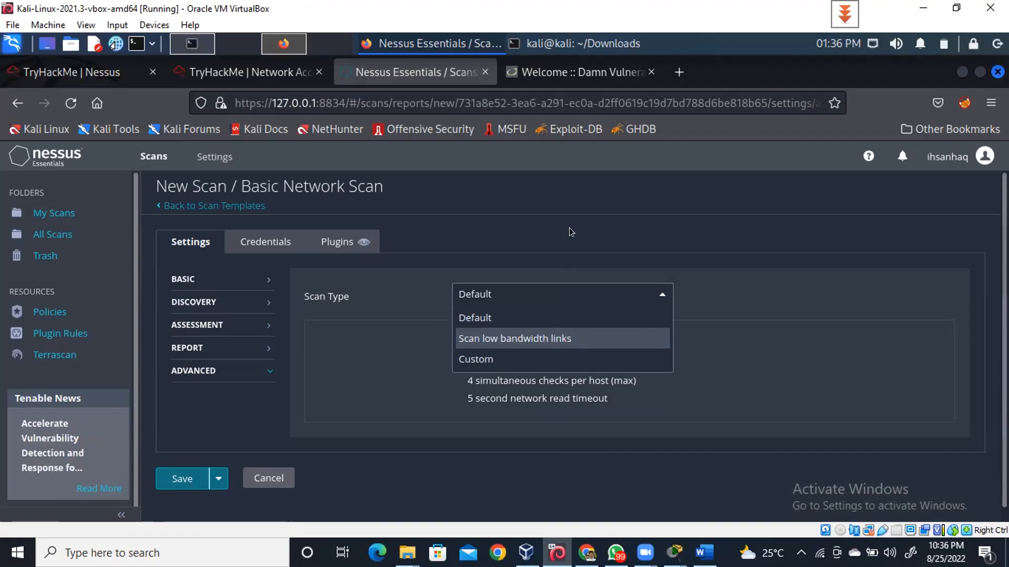
{"action": "left_click", "coordinate": [483, 295]}
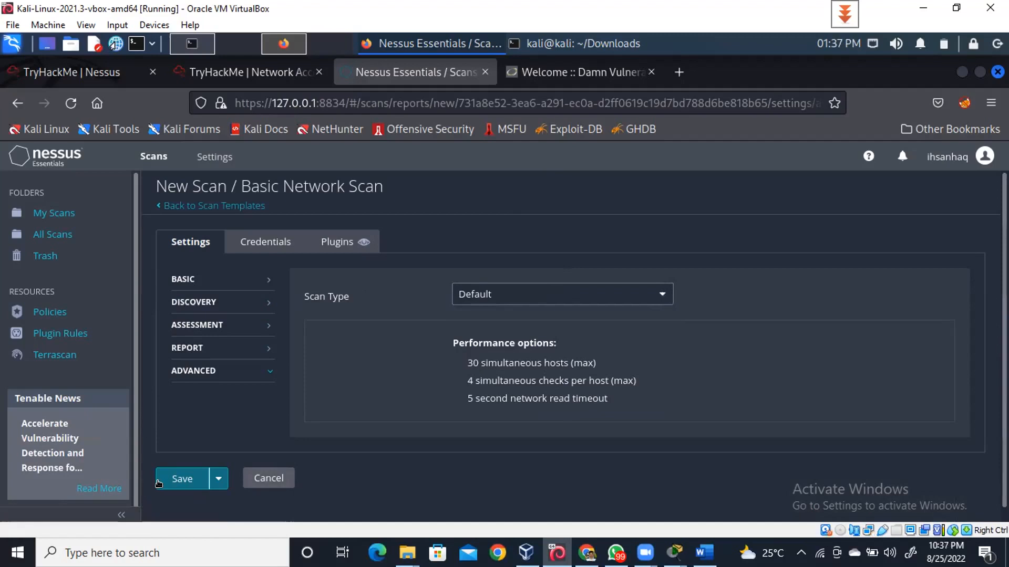
{"action": "left_click", "coordinate": [219, 479]}
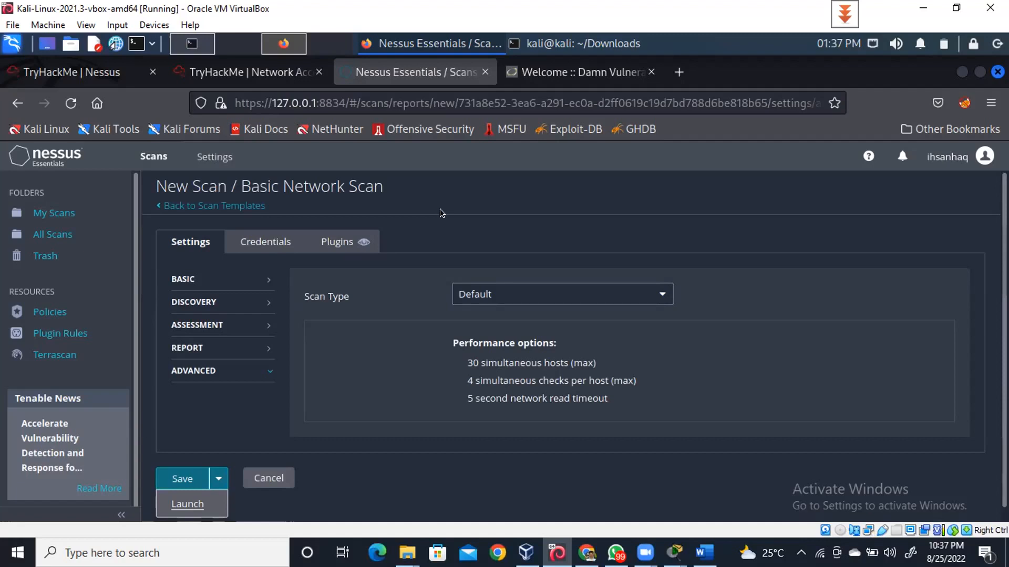
{"action": "left_click", "coordinate": [235, 207]}
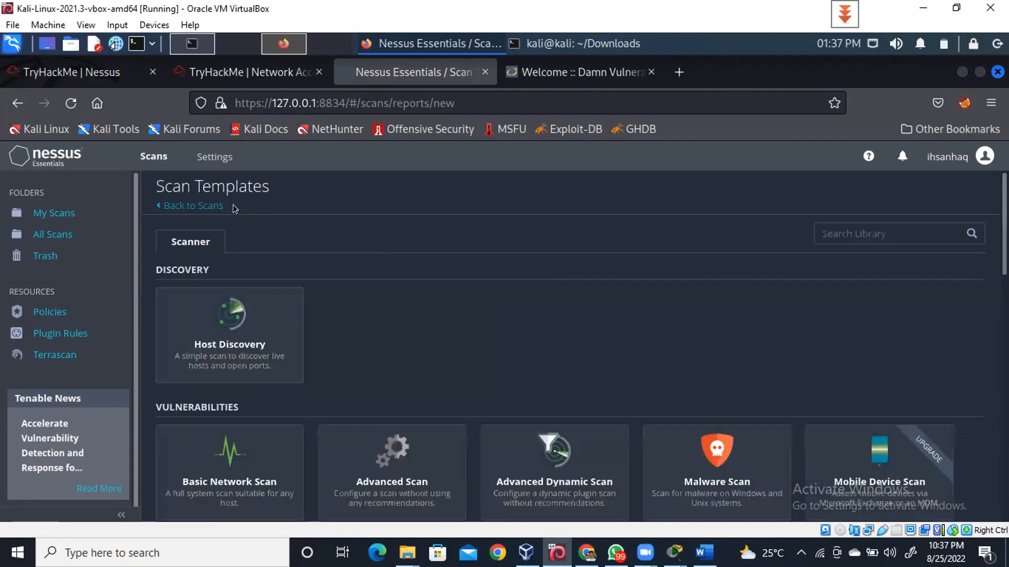
Return to My Scans and open the completed THMScan results
{"action": "left_click", "coordinate": [207, 207]}
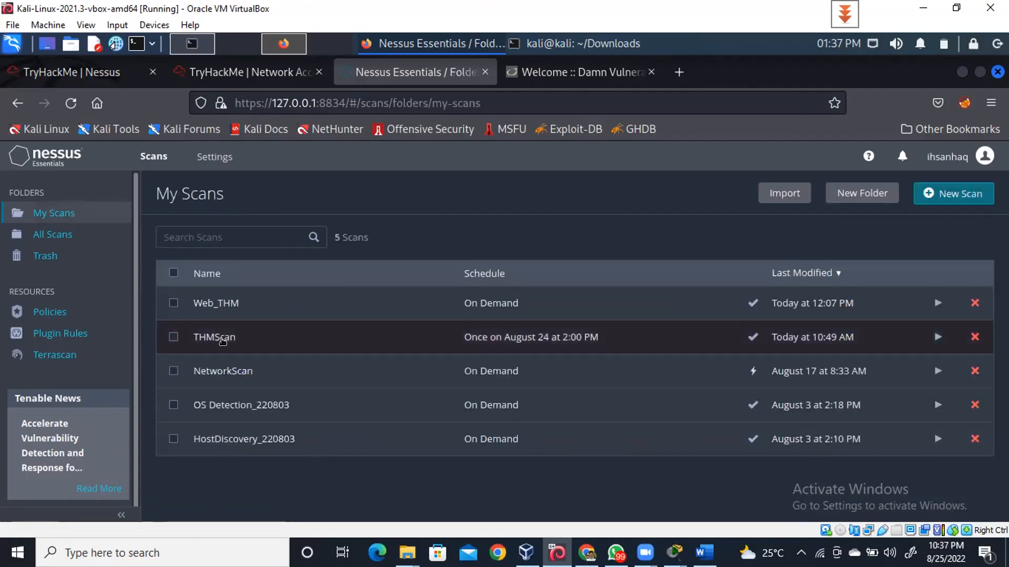
{"action": "left_click", "coordinate": [502, 340]}
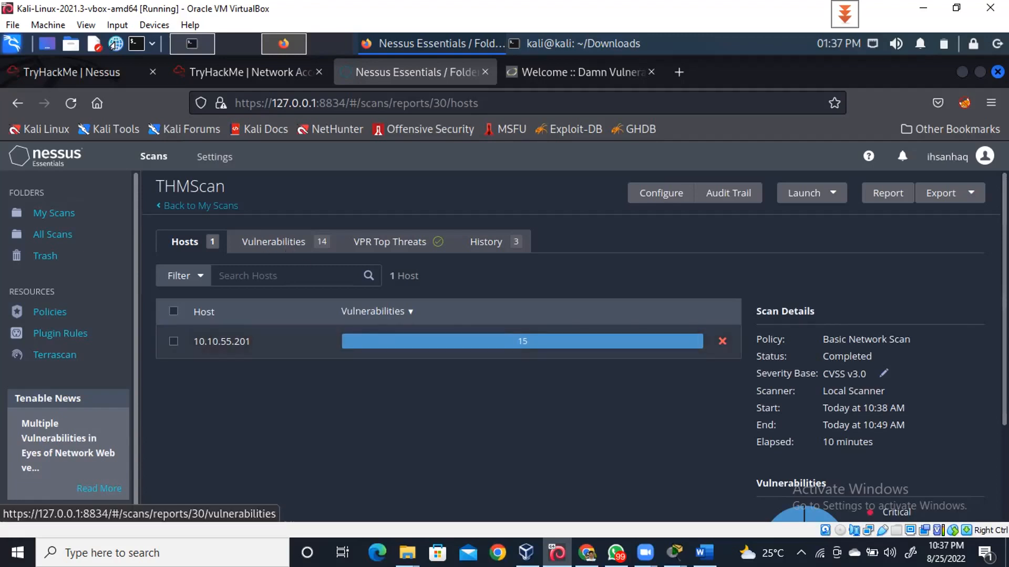
Open the vulnerability list for host 10.10.55.201 from THMScan's Hosts tab
{"action": "scroll", "coordinate": [575, 346], "scroll_direction": "down", "scroll_amount": 1}
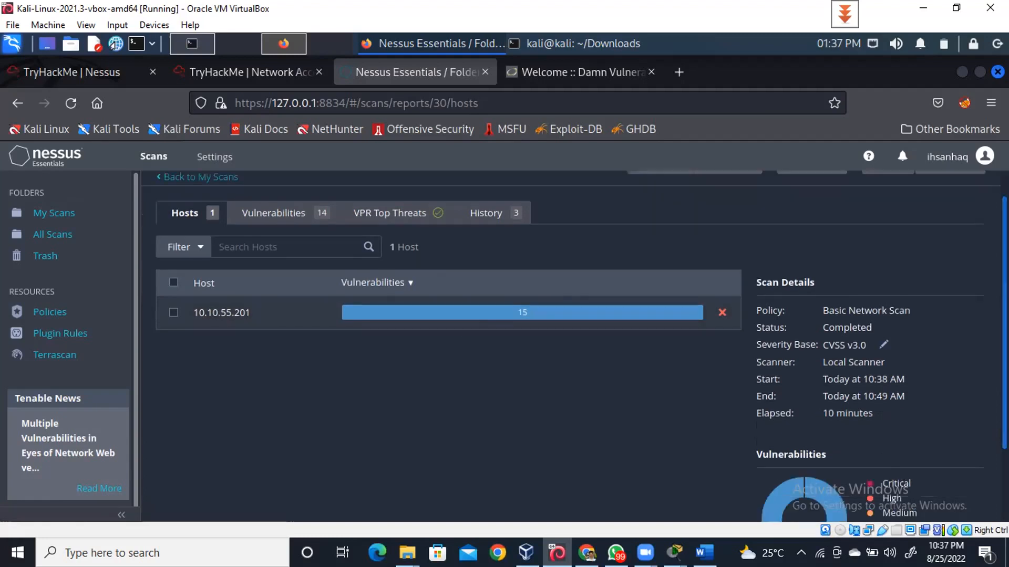
{"action": "scroll", "coordinate": [887, 453], "scroll_direction": "down", "scroll_amount": 3}
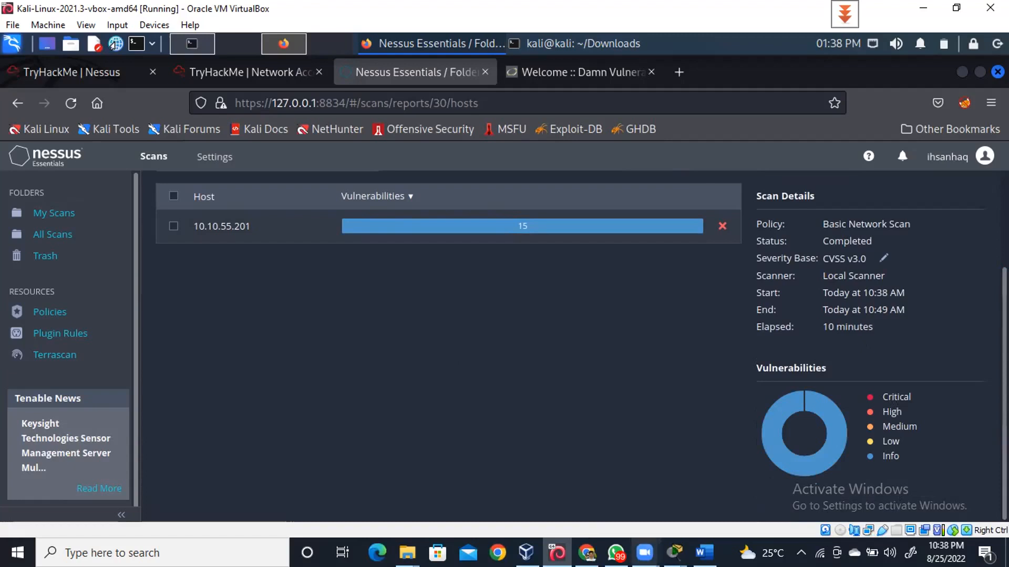
{"action": "mouse_move", "coordinate": [644, 553]}
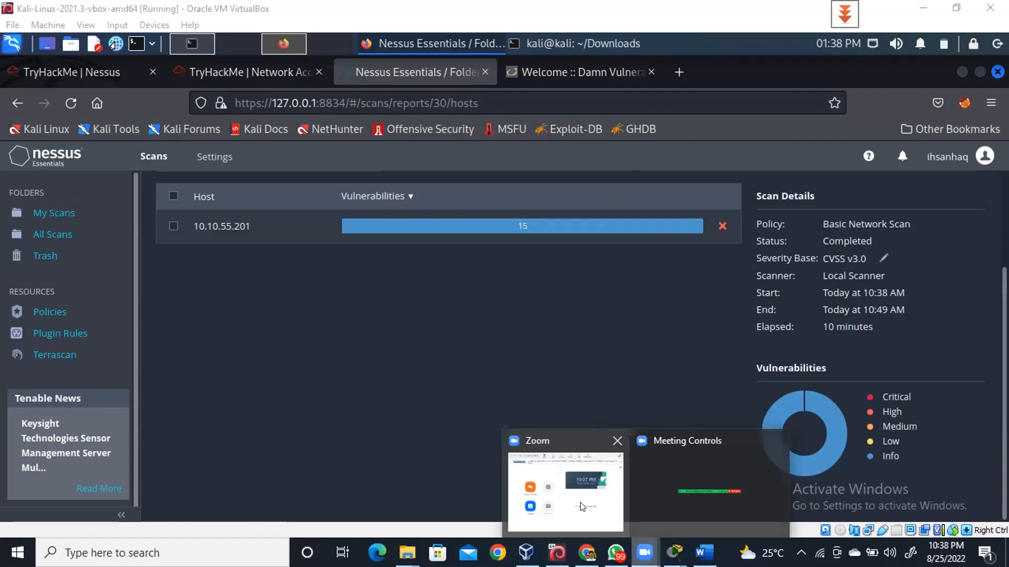
{"action": "left_click", "coordinate": [580, 506]}
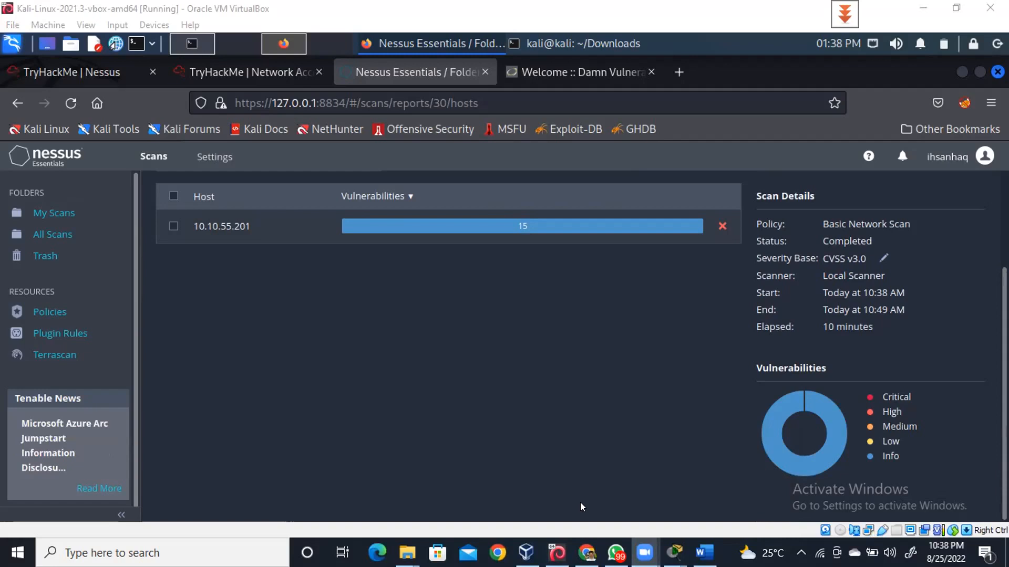
{"action": "key", "text": "alt+Tab"}
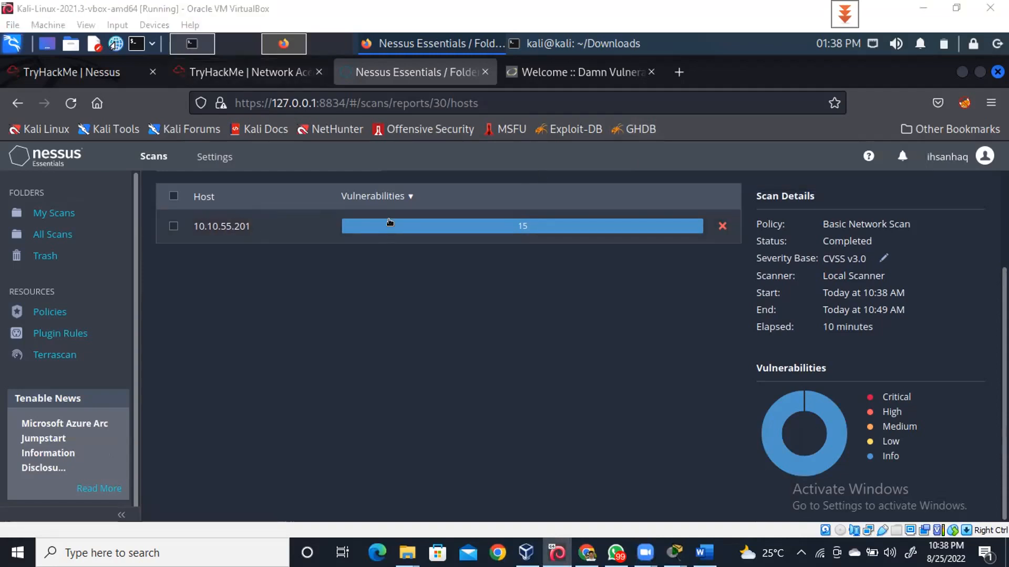
{"action": "mouse_move", "coordinate": [390, 221]}
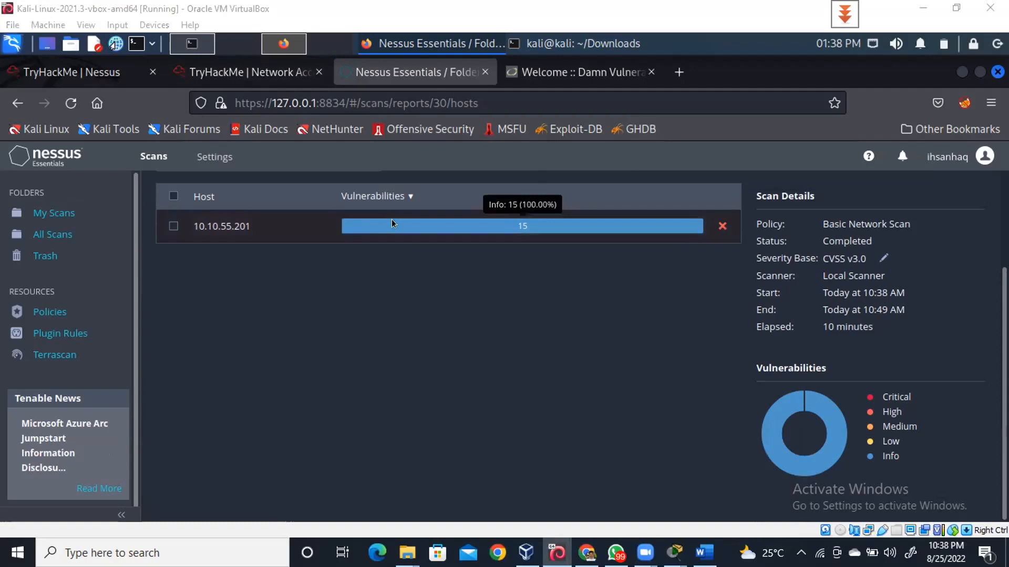
{"action": "left_click", "coordinate": [392, 223]}
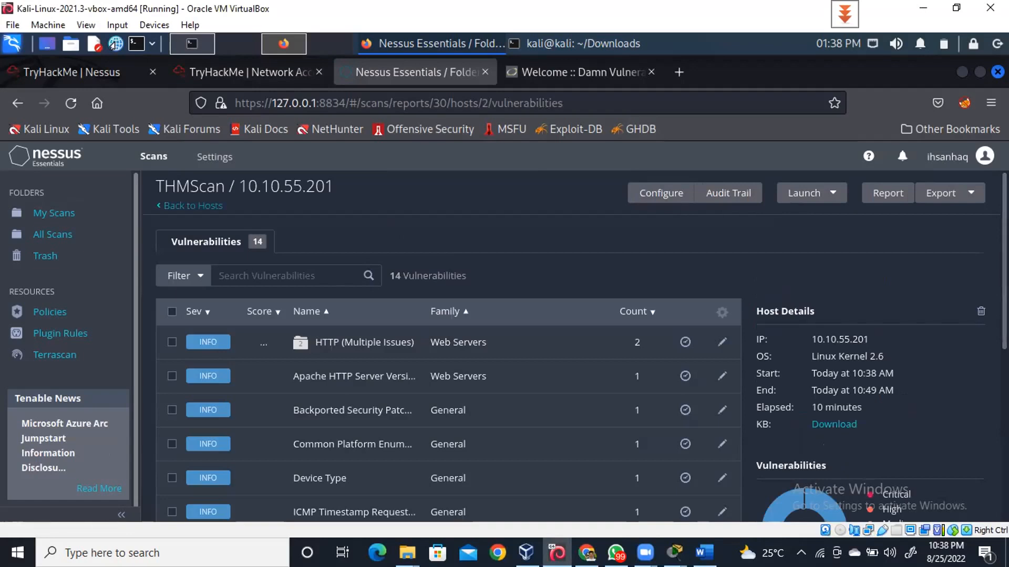
Scroll through host 10.10.55.201's Info findings and select its OS, Linux Kernel 2.6
{"action": "scroll", "coordinate": [447, 341], "scroll_direction": "down", "scroll_amount": 4}
{"action": "scroll", "coordinate": [446, 341], "scroll_direction": "down", "scroll_amount": 1}
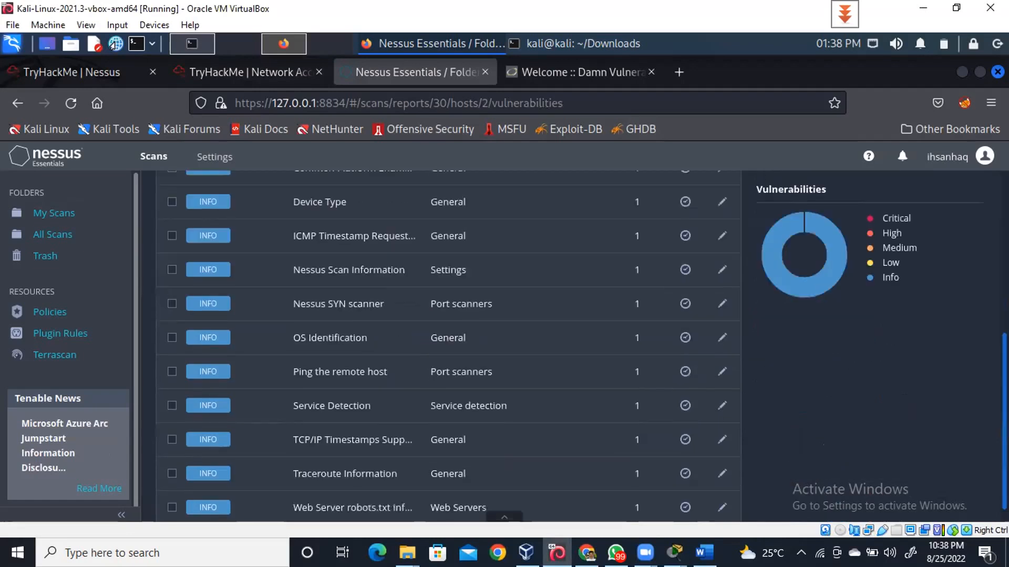
{"action": "scroll", "coordinate": [446, 342], "scroll_direction": "down", "scroll_amount": 1}
{"action": "scroll", "coordinate": [447, 341], "scroll_direction": "up", "scroll_amount": 5}
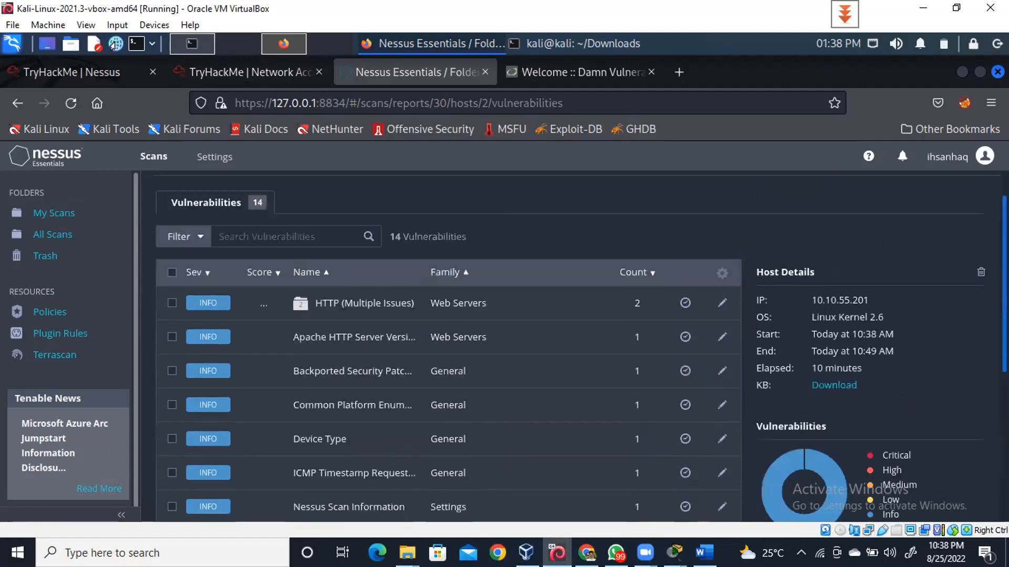
{"action": "scroll", "coordinate": [446, 341], "scroll_direction": "up", "scroll_amount": 1}
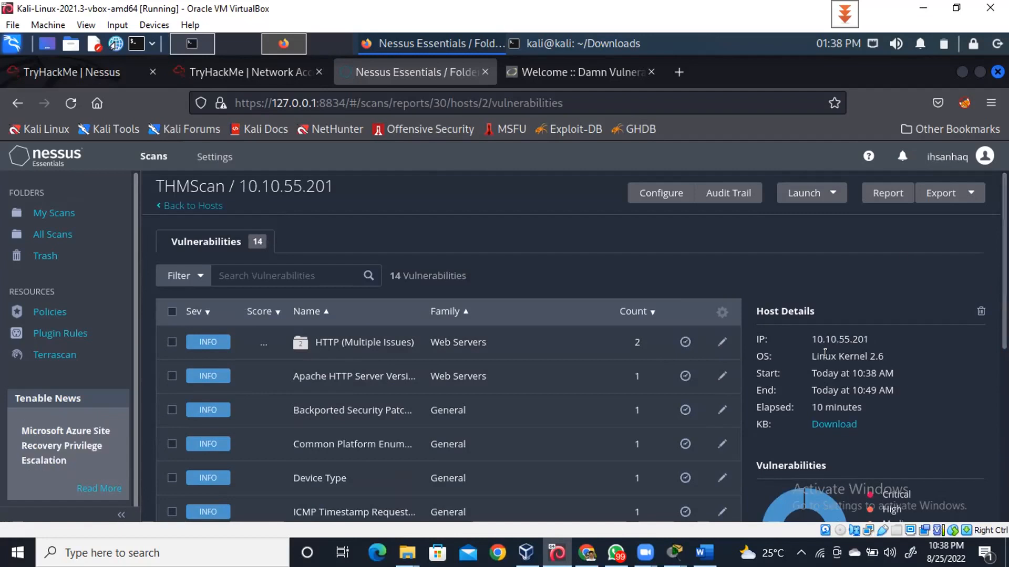
{"action": "triple_click", "coordinate": [888, 360]}
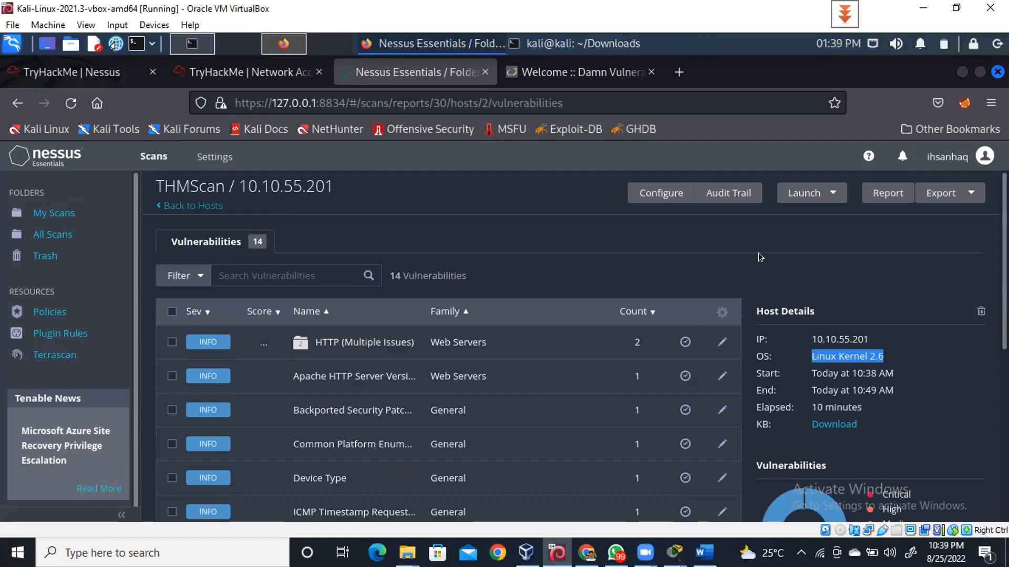
In the TryHackMe Nessus room, highlight key phrases in the Basic Network Scan questions (ports 1-65535, low bandwidth)
{"action": "left_click", "coordinate": [98, 70]}
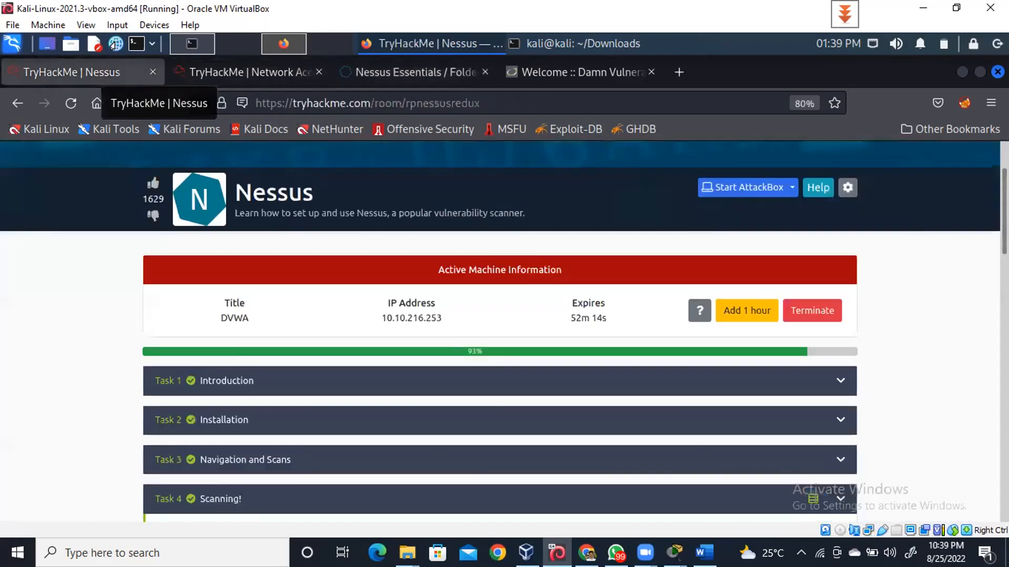
{"action": "left_click_drag", "start_coordinate": [1004, 211], "coordinate": [1004, 423]}
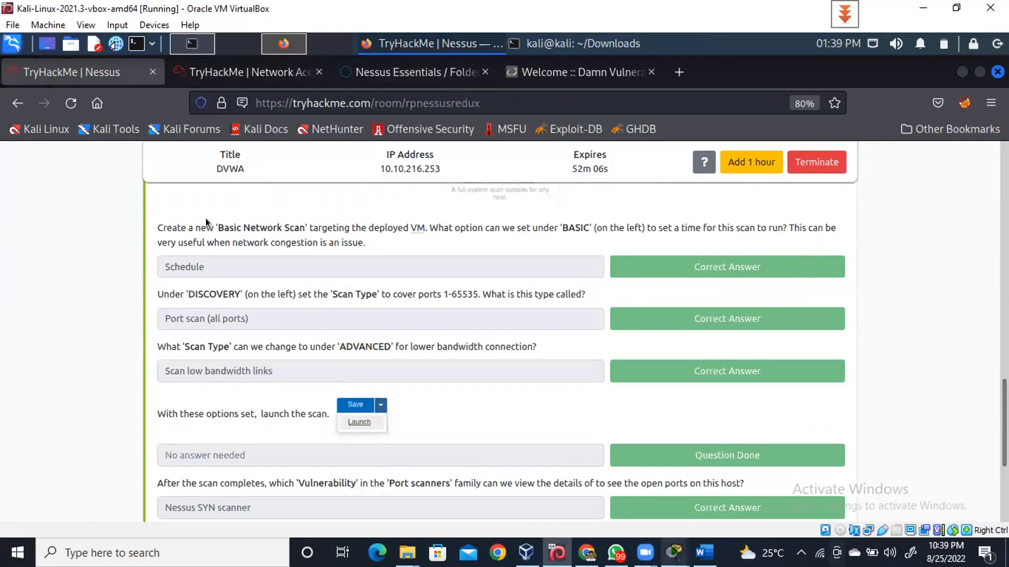
{"action": "left_click_drag", "start_coordinate": [214, 228], "coordinate": [314, 228]}
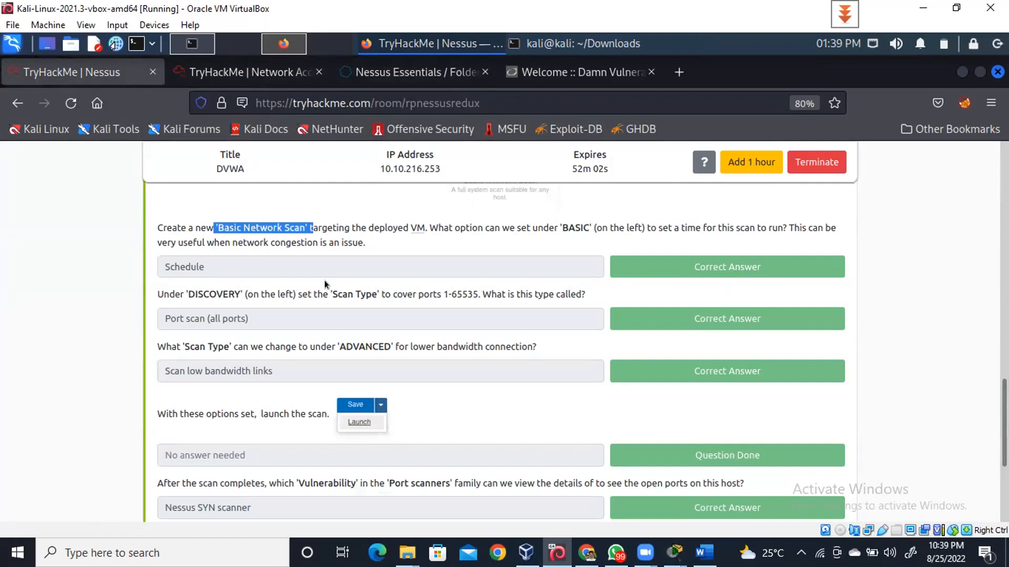
{"action": "left_click_drag", "start_coordinate": [270, 243], "coordinate": [323, 244]}
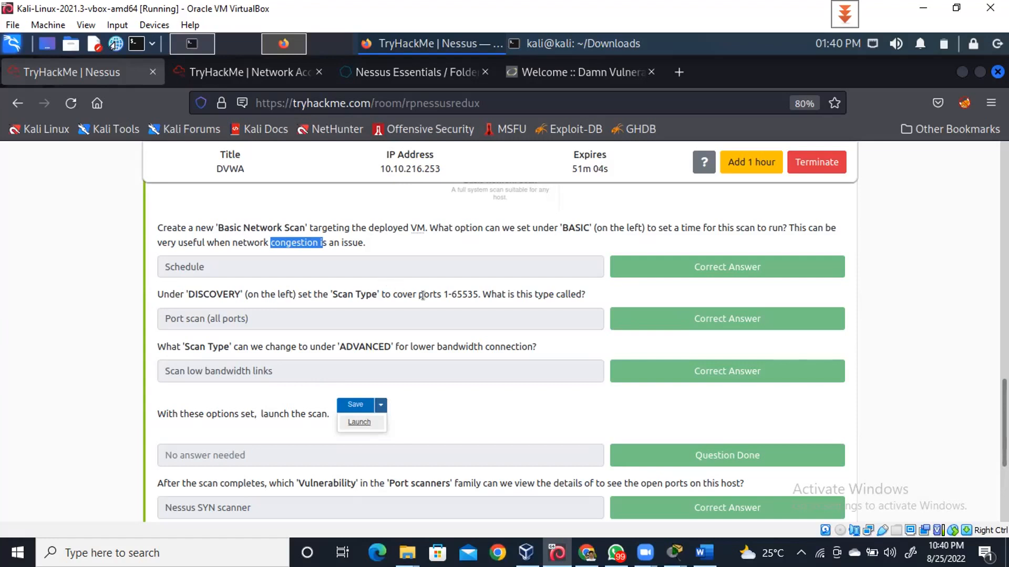
{"action": "left_click_drag", "start_coordinate": [421, 294], "coordinate": [492, 294]}
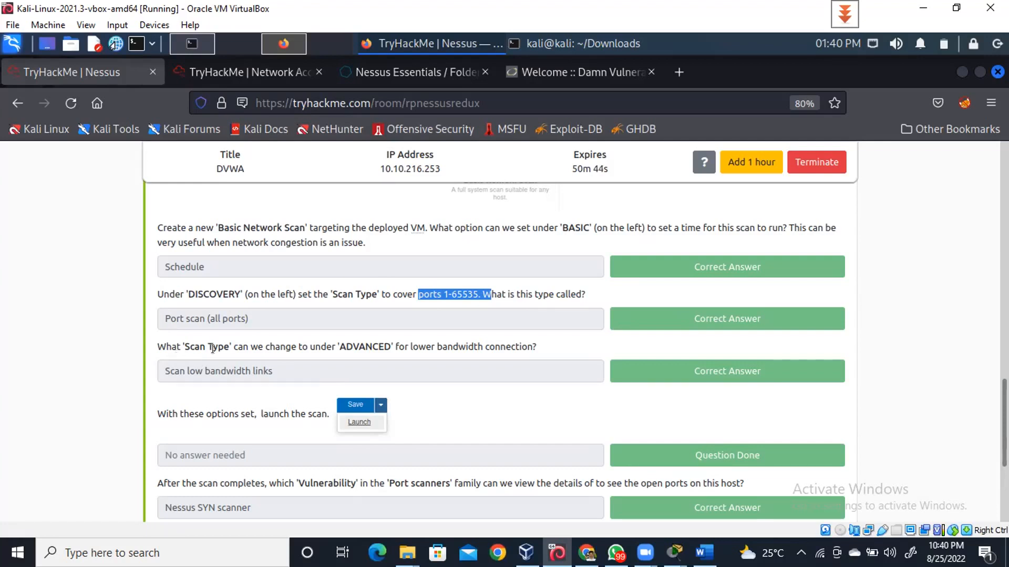
{"action": "left_click_drag", "start_coordinate": [411, 348], "coordinate": [551, 350]}
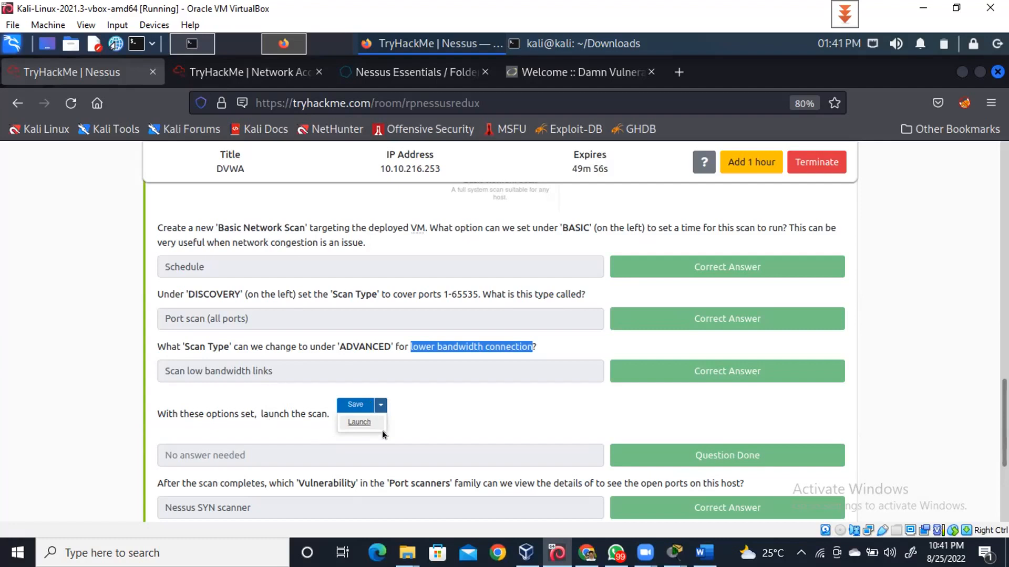
{"action": "scroll", "coordinate": [581, 344], "scroll_direction": "down", "scroll_amount": 1}
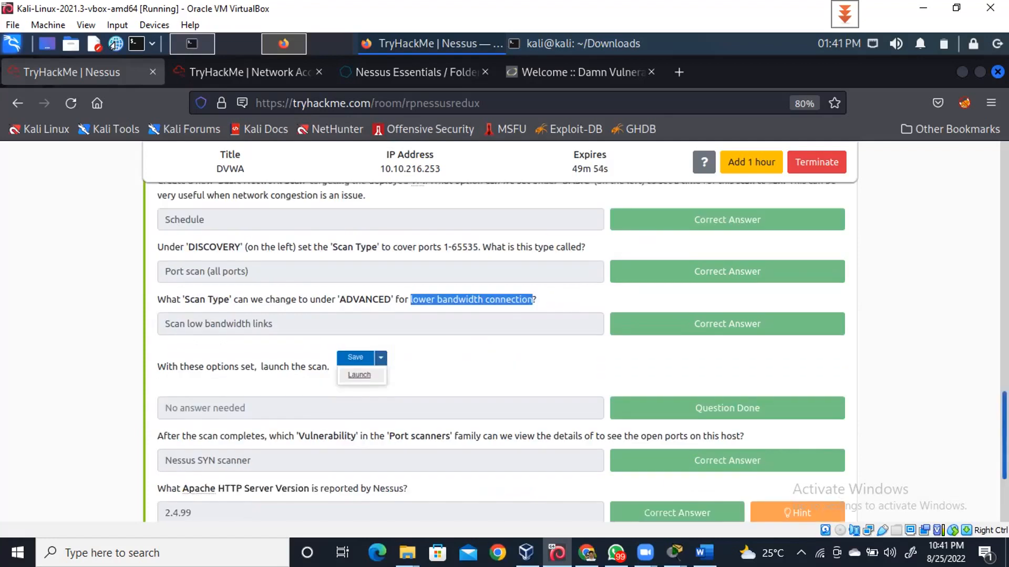
{"action": "scroll", "coordinate": [582, 344], "scroll_direction": "down", "scroll_amount": 2}
{"action": "scroll", "coordinate": [399, 408], "scroll_direction": "down", "scroll_amount": 1}
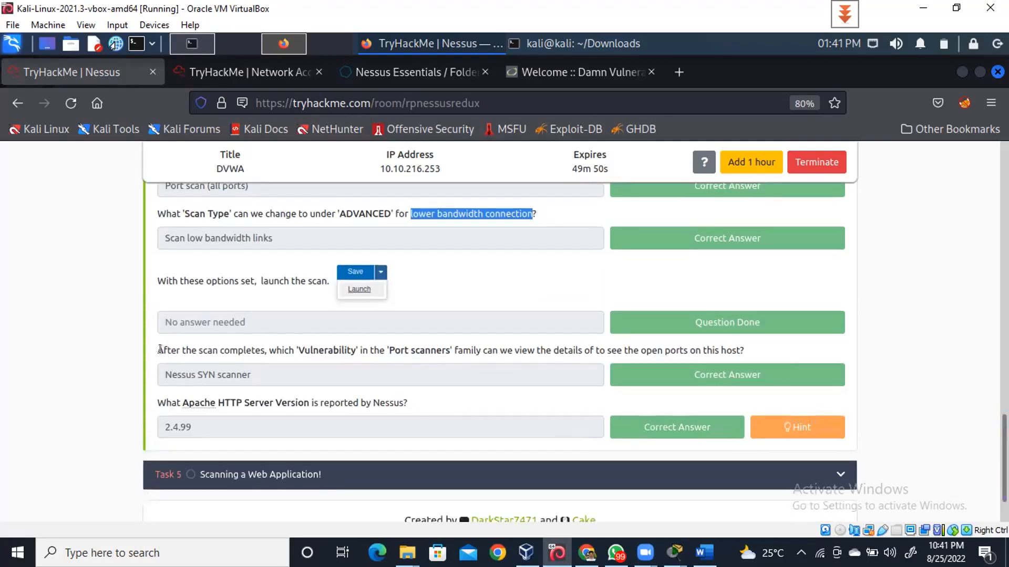
{"action": "left_click_drag", "start_coordinate": [163, 350], "coordinate": [259, 348]}
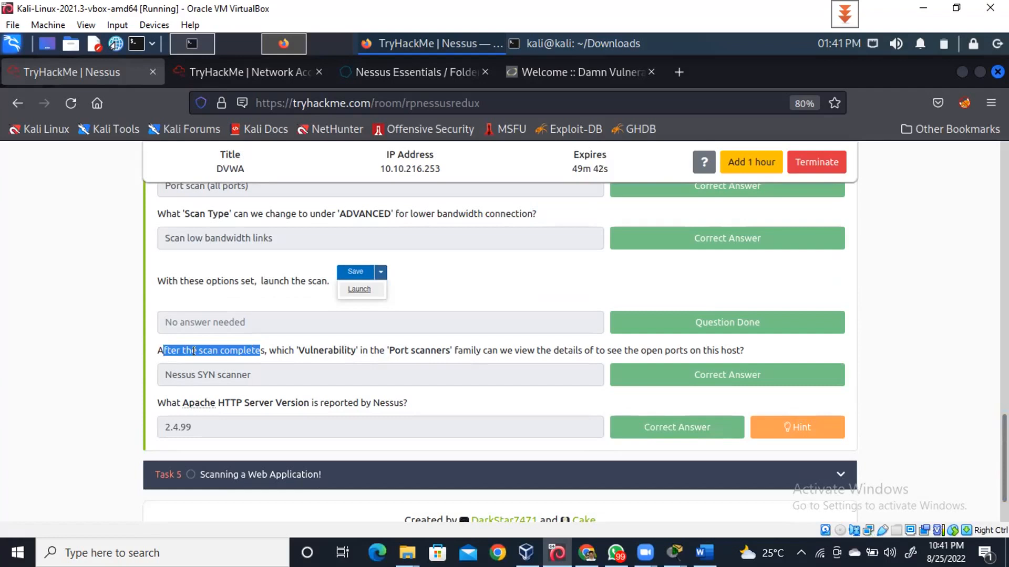
{"action": "left_click_drag", "start_coordinate": [269, 351], "coordinate": [565, 351]}
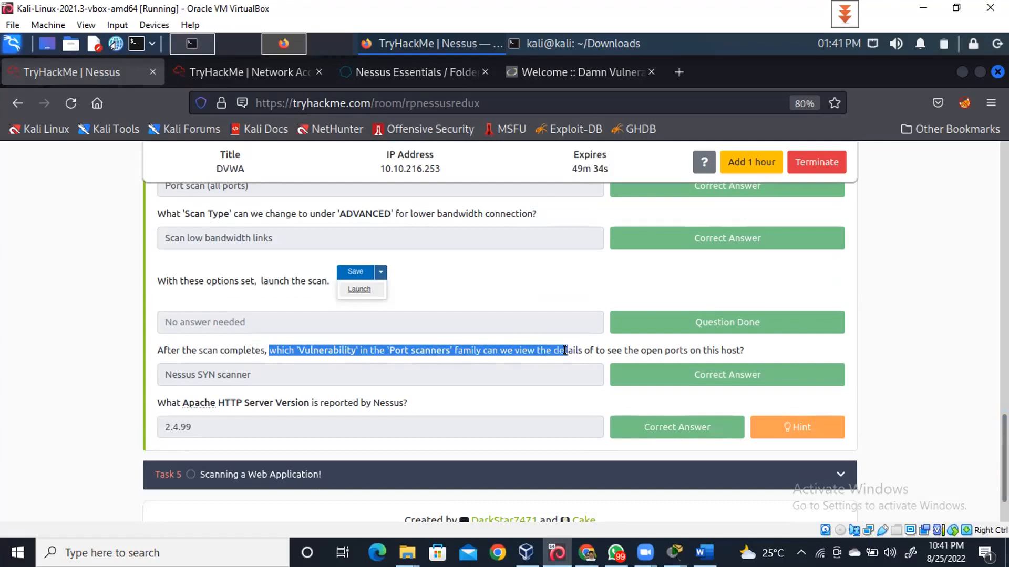
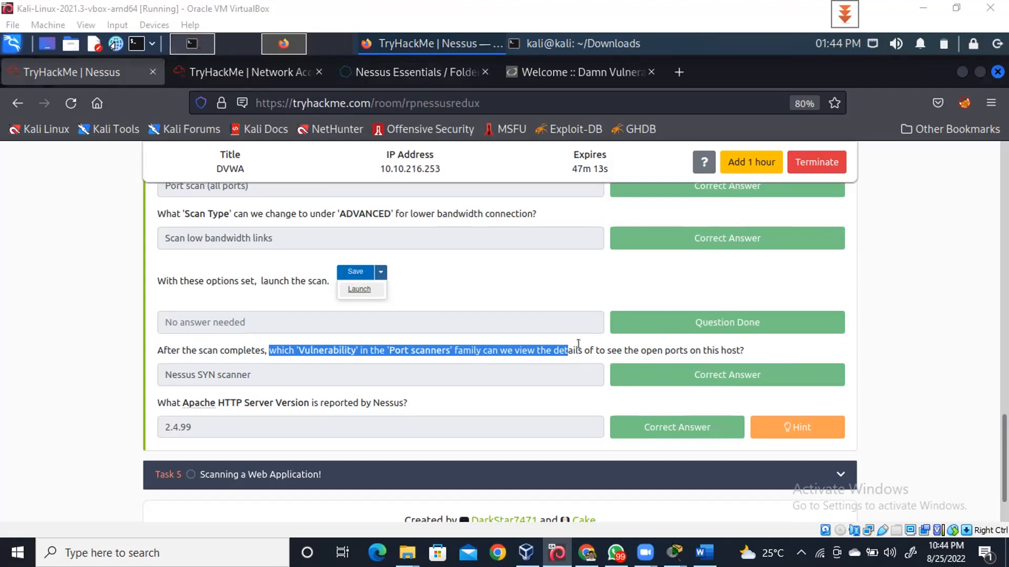
Highlight the open-ports part of the question and return to host 10.10.55.201's Nessus findings
{"action": "left_click_drag", "start_coordinate": [622, 348], "coordinate": [733, 345]}
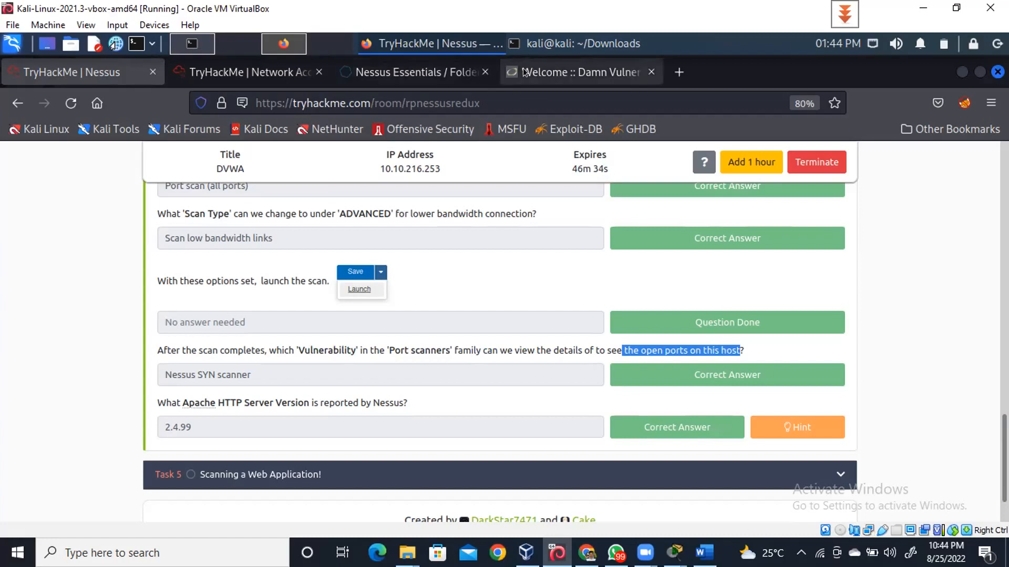
{"action": "left_click", "coordinate": [397, 73]}
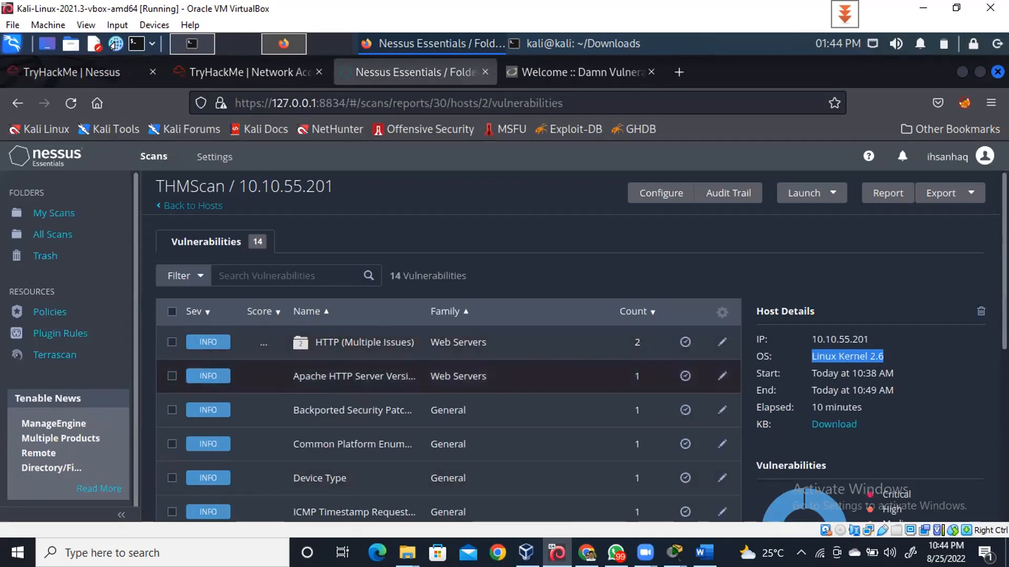
{"action": "scroll", "coordinate": [575, 346], "scroll_direction": "down", "scroll_amount": 1}
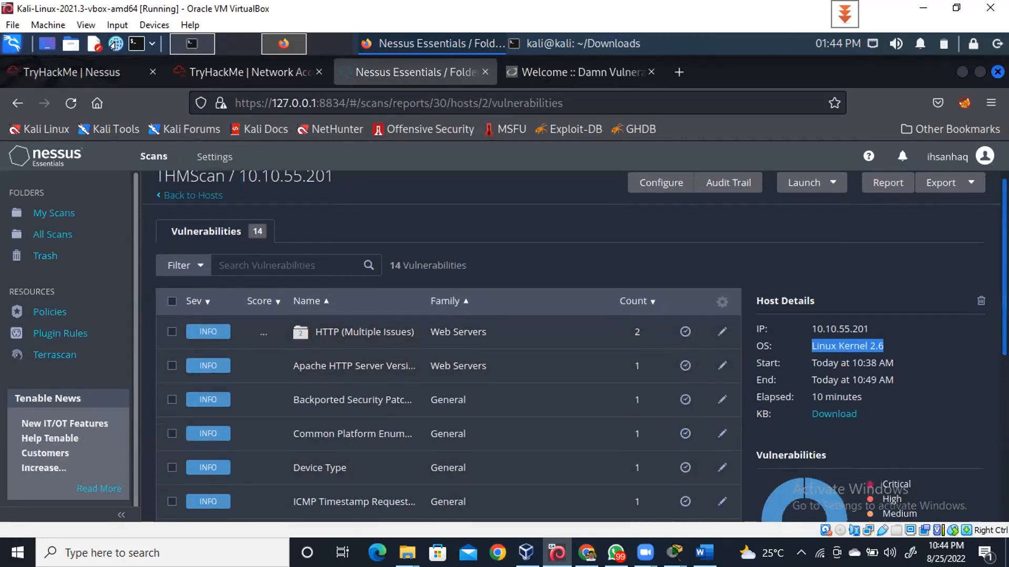
{"action": "scroll", "coordinate": [575, 347], "scroll_direction": "down", "scroll_amount": 2}
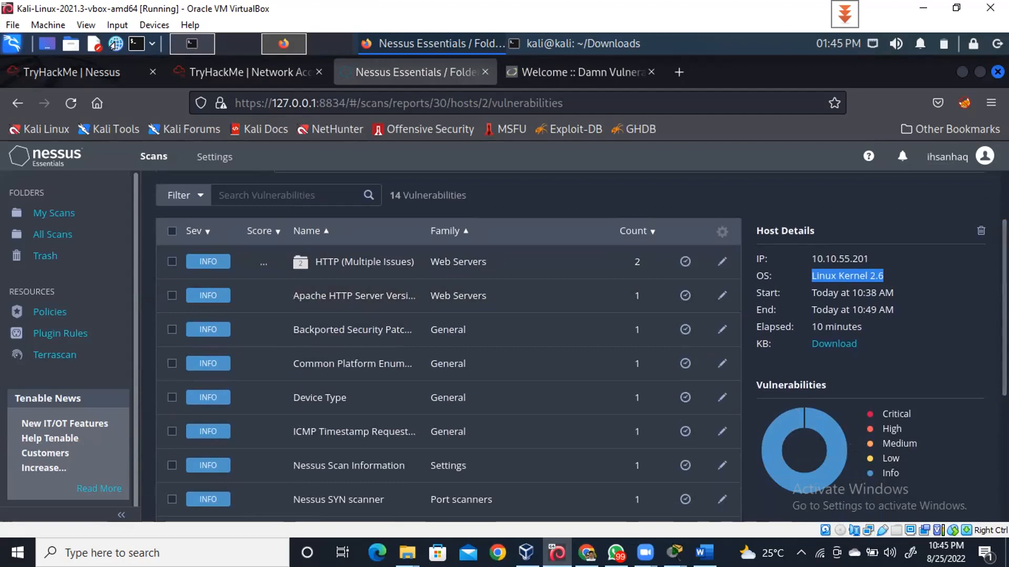
{"action": "scroll", "coordinate": [400, 367], "scroll_direction": "up", "scroll_amount": 2}
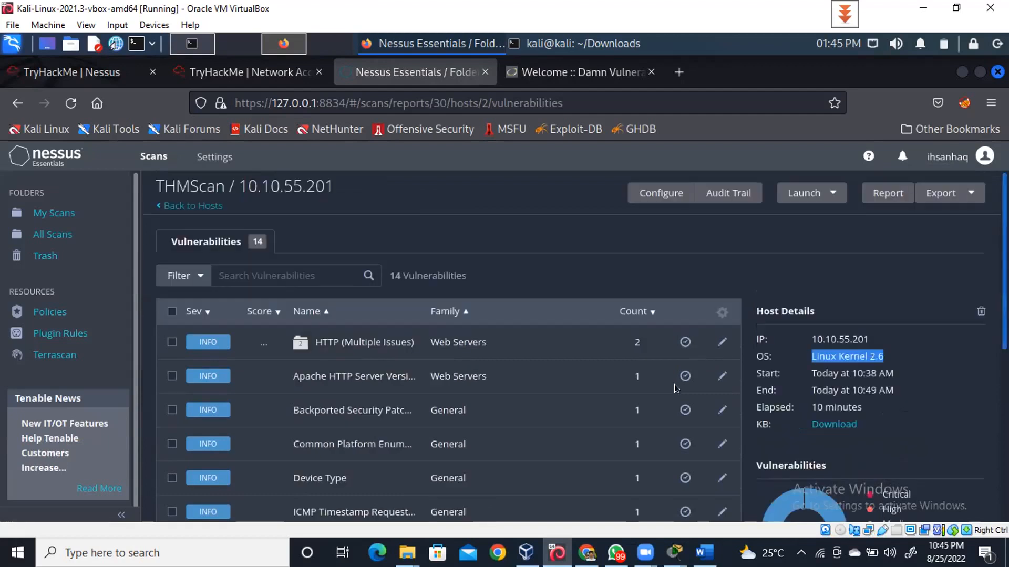
Open and close the HTTP (Multiple Issues) group, then scroll down to the Nessus SYN scanner finding
{"action": "left_click", "coordinate": [352, 342]}
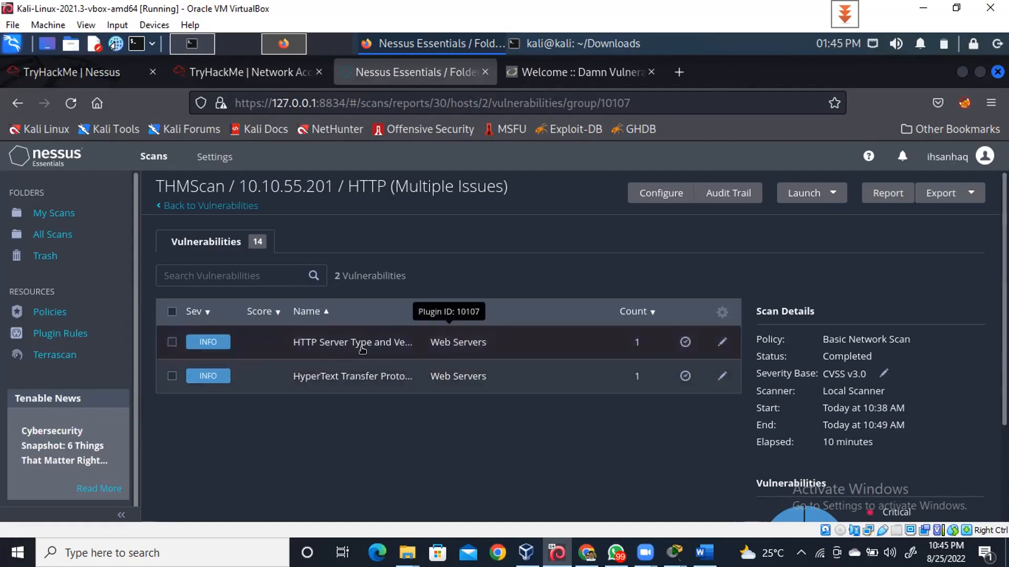
{"action": "left_click", "coordinate": [232, 207]}
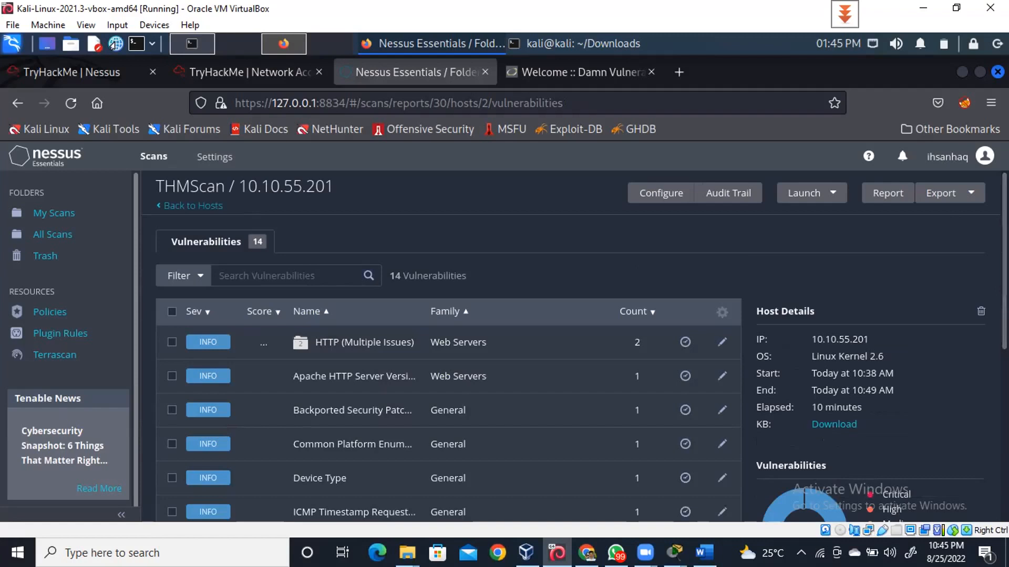
{"action": "scroll", "coordinate": [578, 342], "scroll_direction": "down", "scroll_amount": 2}
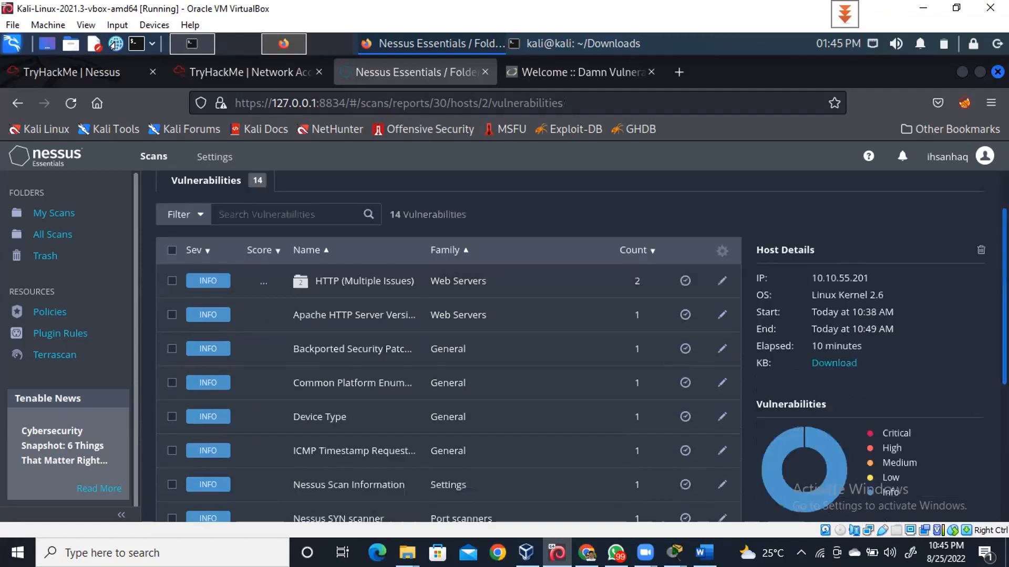
{"action": "scroll", "coordinate": [578, 342], "scroll_direction": "down", "scroll_amount": 1}
{"action": "scroll", "coordinate": [578, 342], "scroll_direction": "down", "scroll_amount": 1}
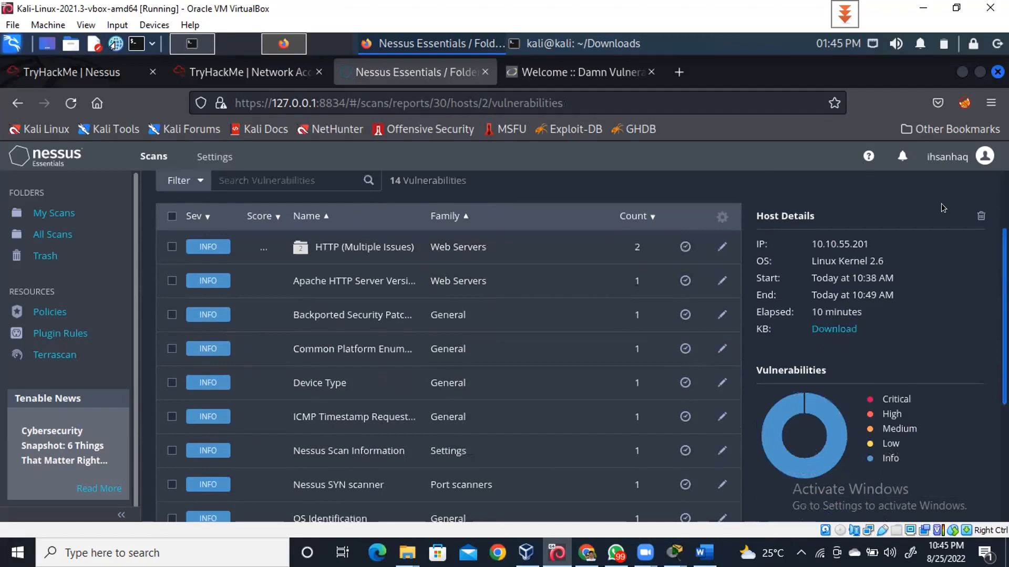
{"action": "scroll", "coordinate": [941, 204], "scroll_direction": "down", "scroll_amount": 3}
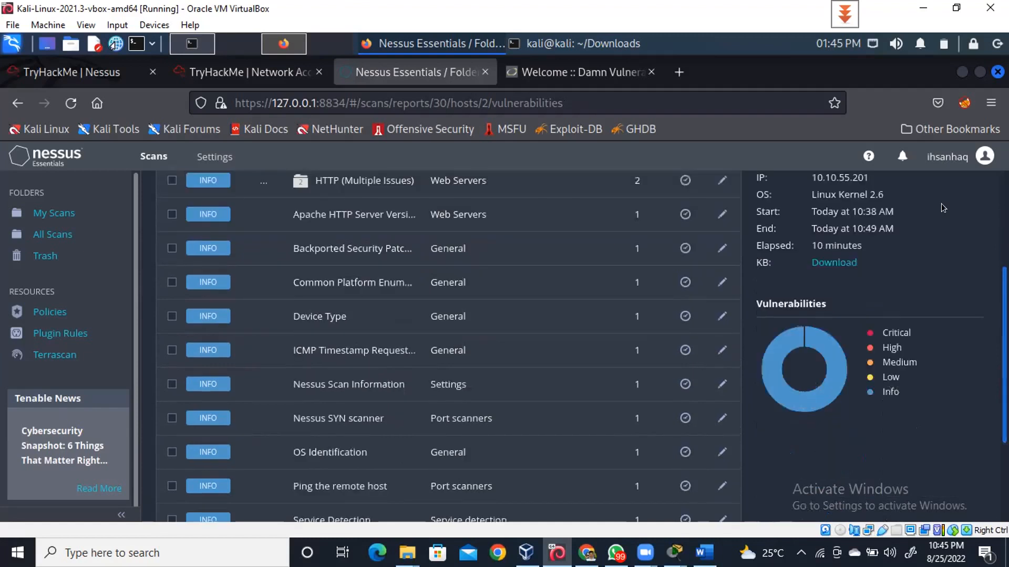
Open the Nessus SYN scanner finding and highlight its output line reporting port 80/tcp open
{"action": "left_click", "coordinate": [362, 420]}
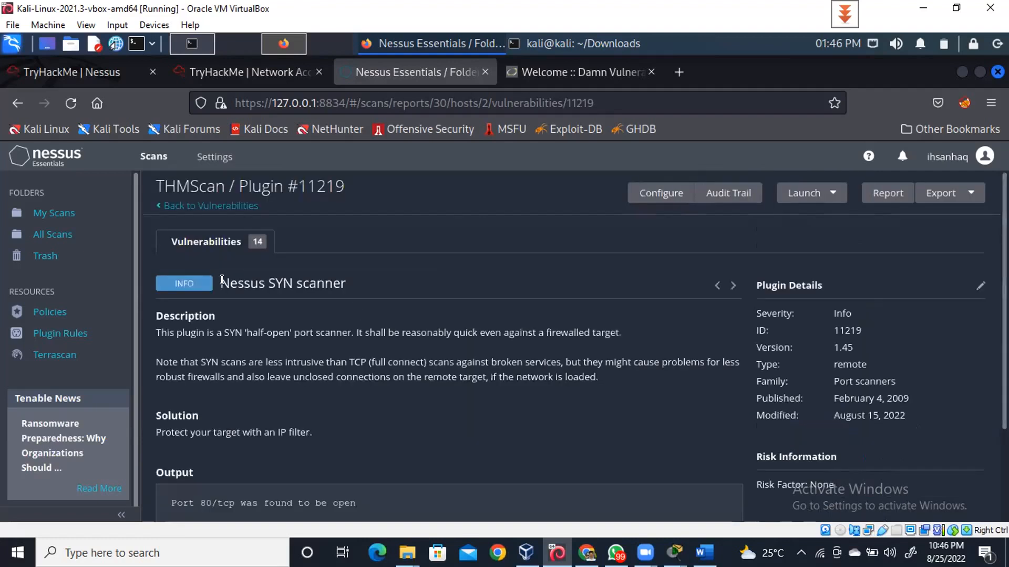
{"action": "left_click_drag", "start_coordinate": [230, 284], "coordinate": [398, 290]}
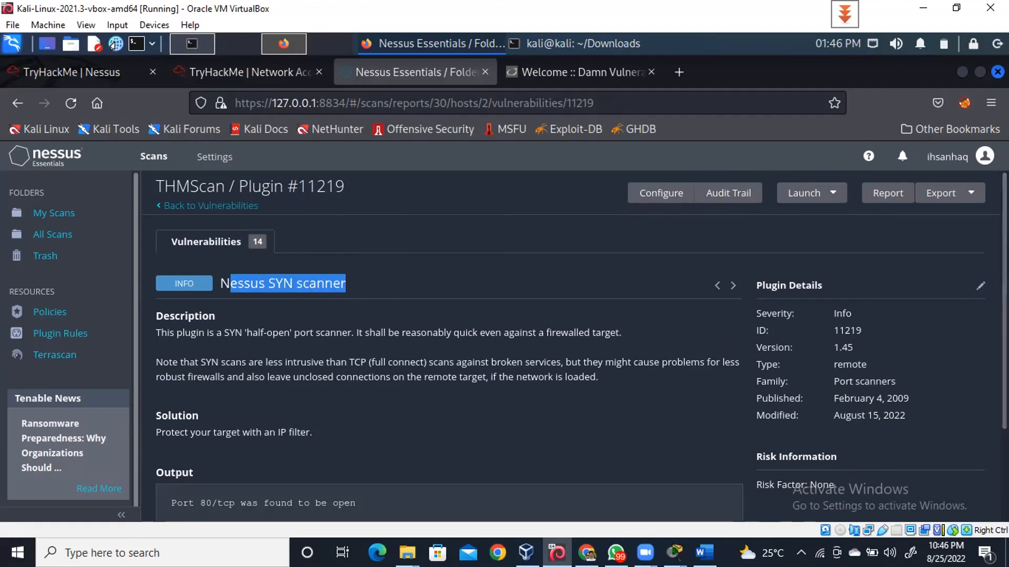
{"action": "scroll", "coordinate": [572, 421], "scroll_direction": "down", "scroll_amount": 1}
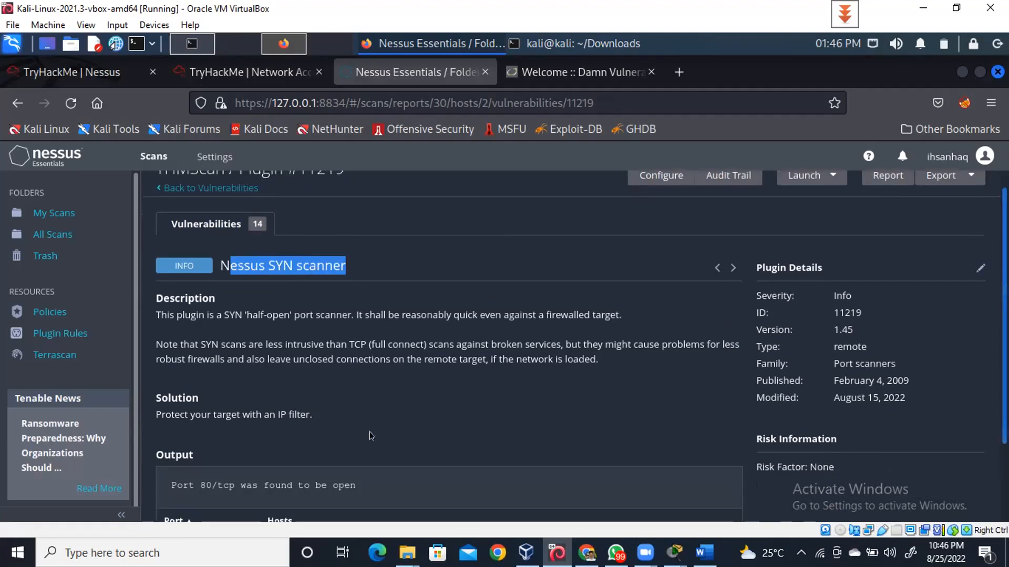
{"action": "scroll", "coordinate": [370, 431], "scroll_direction": "down", "scroll_amount": 2}
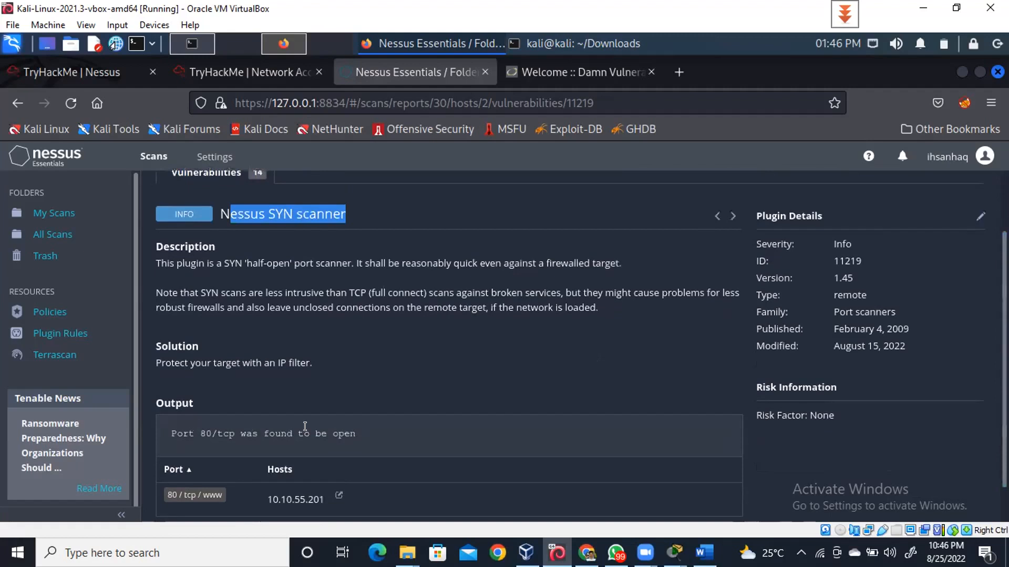
{"action": "double_click", "coordinate": [206, 434]}
{"action": "left_click_drag", "start_coordinate": [201, 434], "coordinate": [361, 430]}
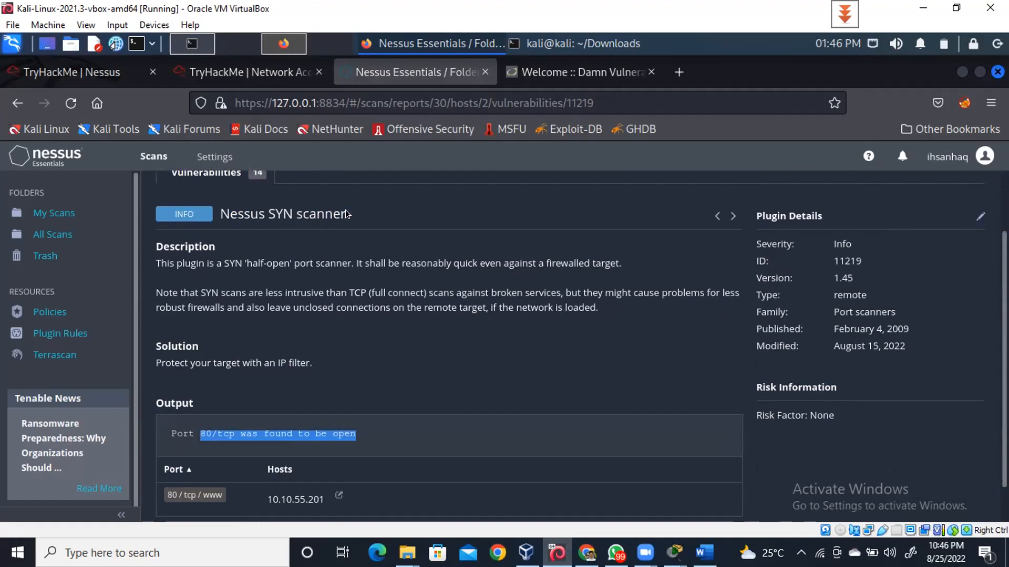
Review the half-open port scanner description and copy the Nessus SYN scanner title for TryHackMe
{"action": "left_click_drag", "start_coordinate": [346, 214], "coordinate": [214, 215]}
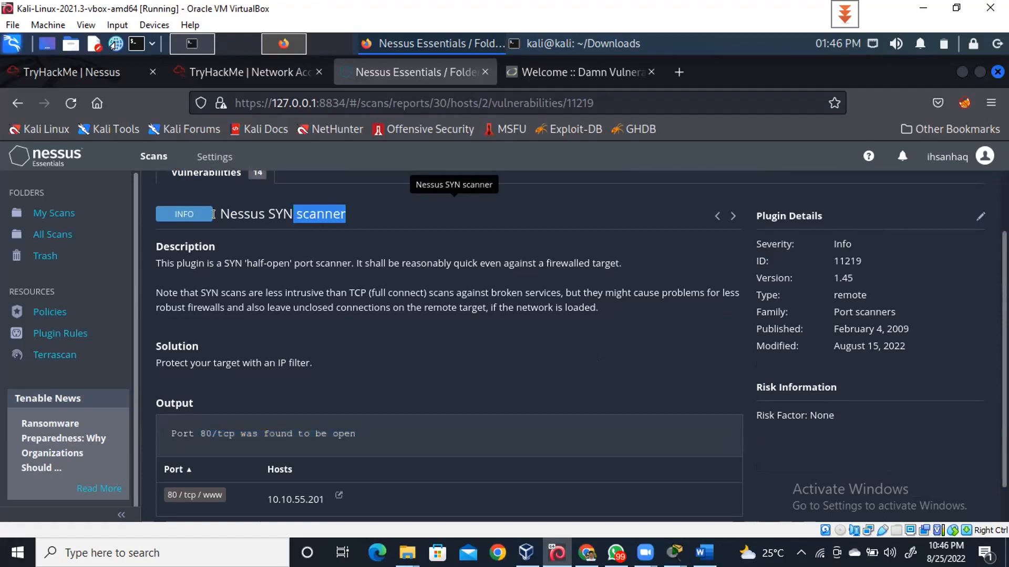
{"action": "triple_click", "coordinate": [284, 210]}
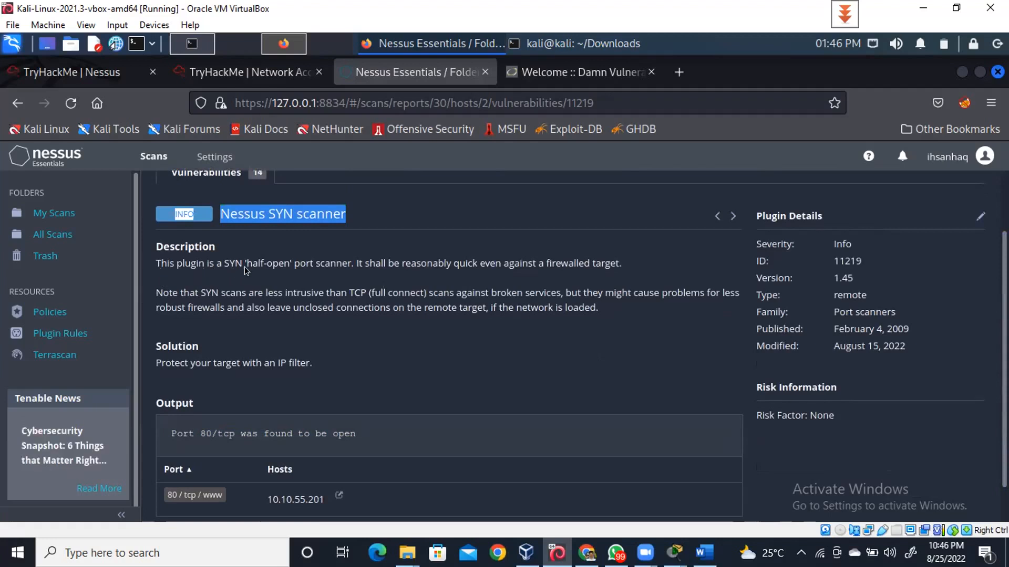
{"action": "left_click_drag", "start_coordinate": [252, 263], "coordinate": [613, 266]}
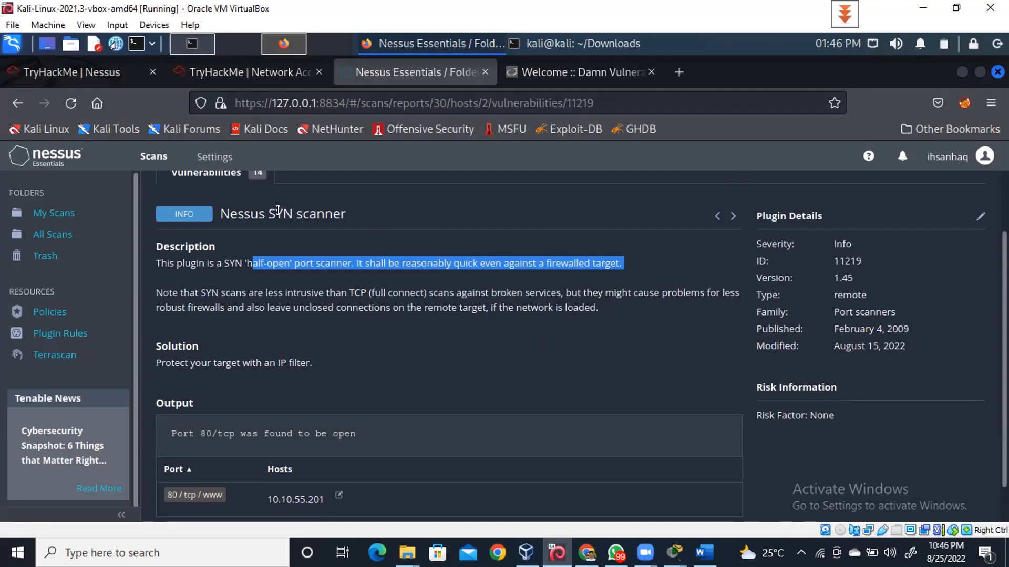
{"action": "triple_click", "coordinate": [233, 213]}
{"action": "right_click", "coordinate": [237, 213]}
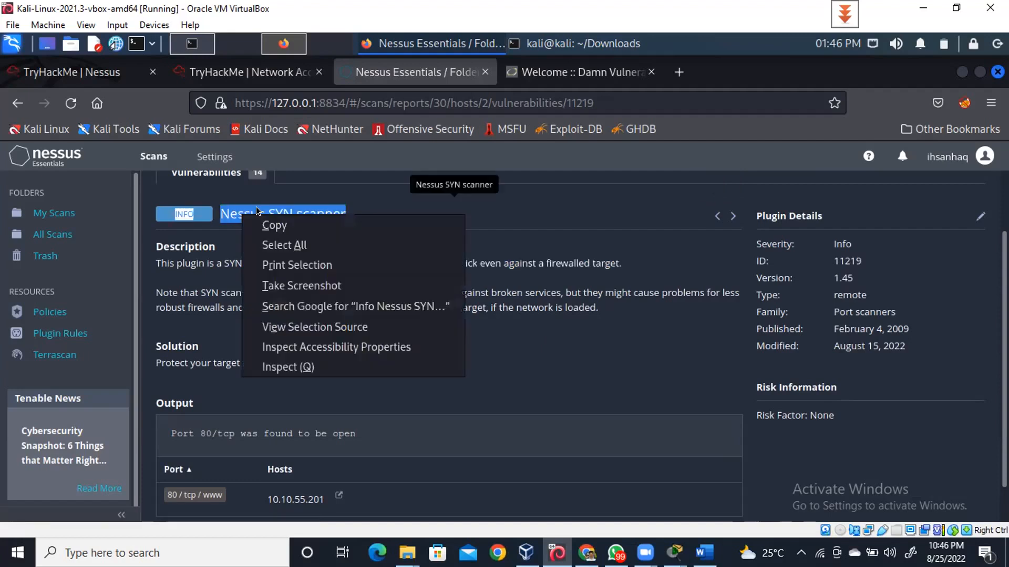
{"action": "left_click", "coordinate": [268, 225]}
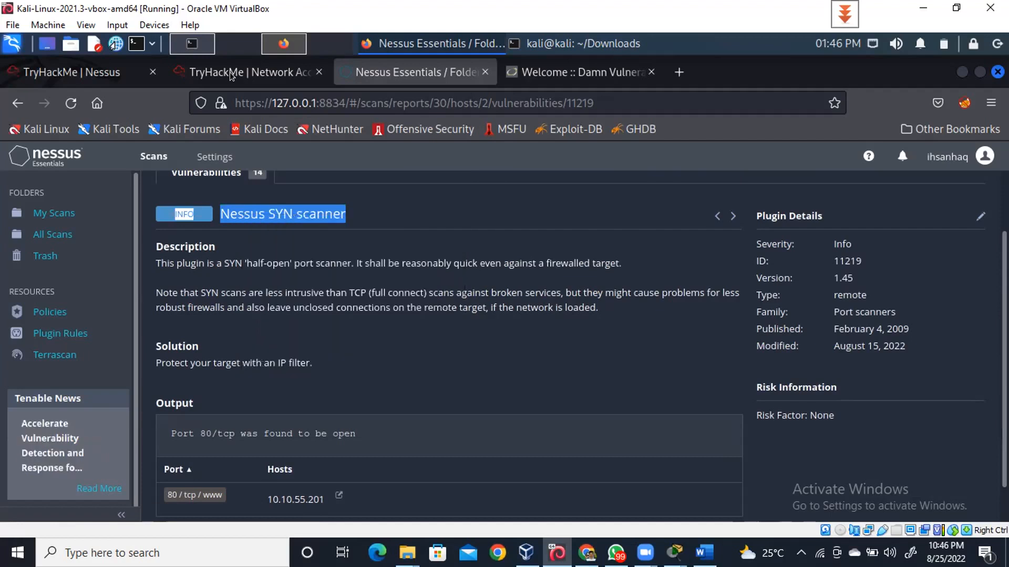
{"action": "left_click", "coordinate": [89, 76]}
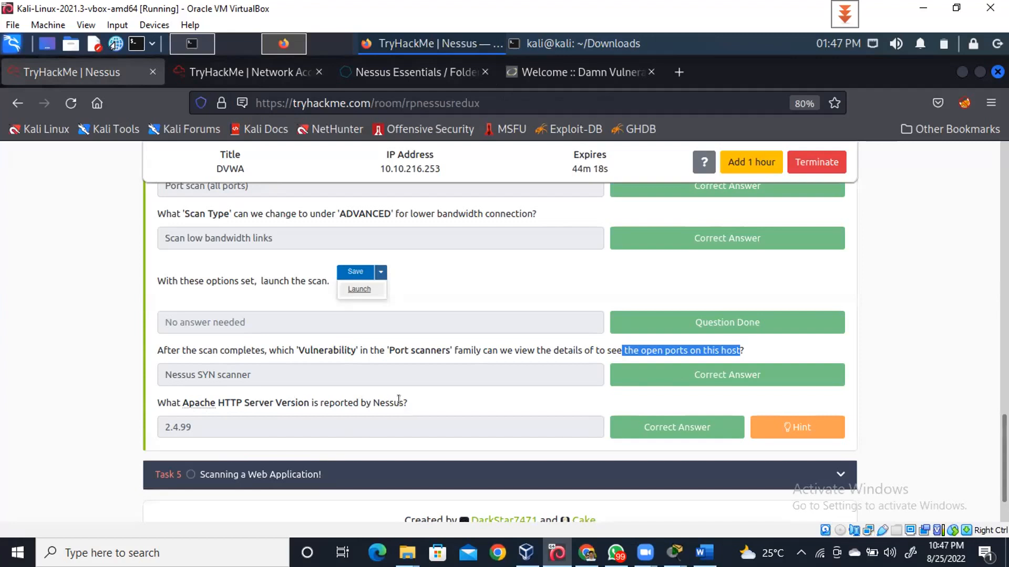
Highlight 'Nessus' in the Apache HTTP Server Version question, then go back to the Nessus plugin page
{"action": "double_click", "coordinate": [377, 402]}
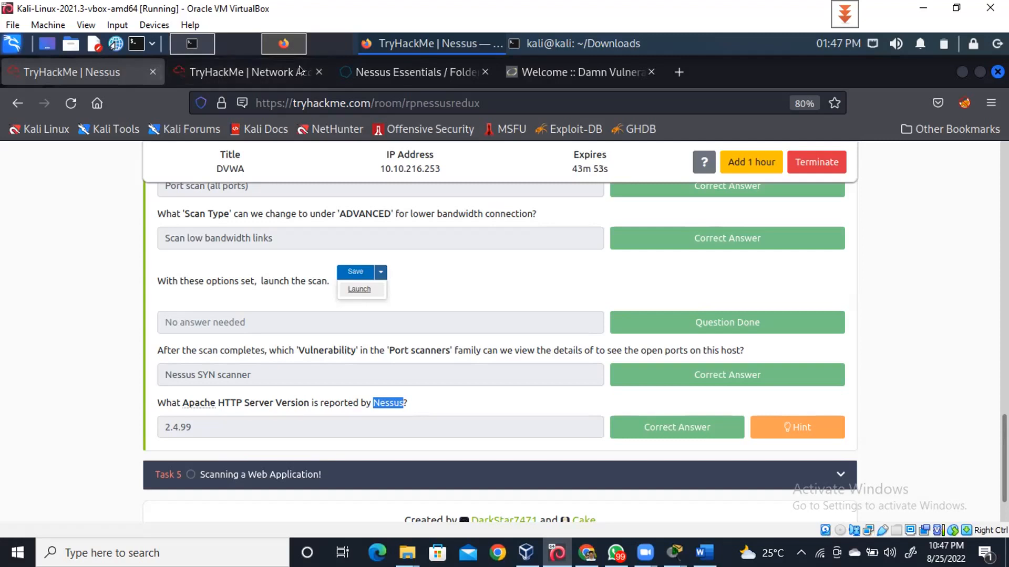
{"action": "left_click", "coordinate": [402, 73]}
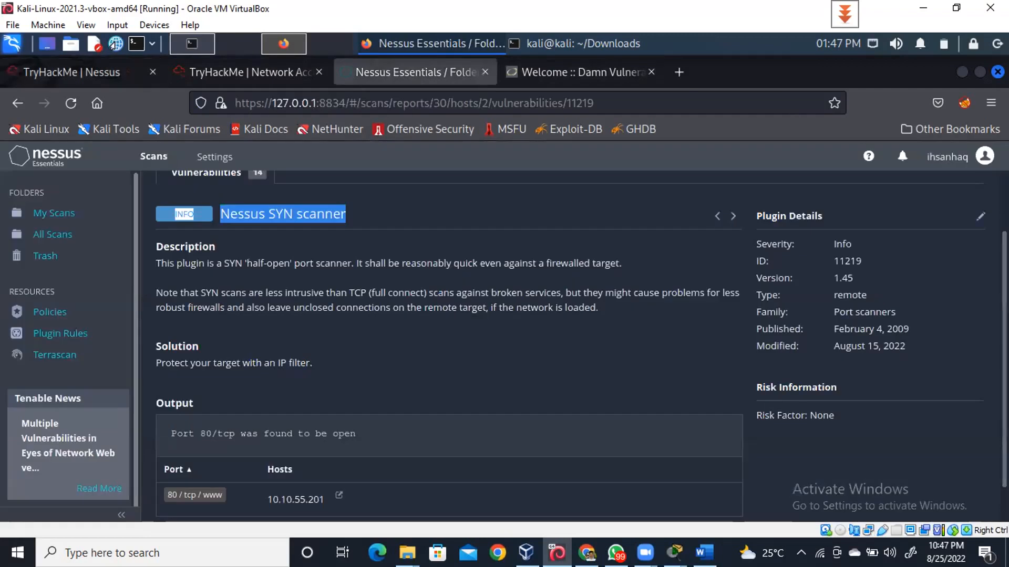
Leave the Nessus SYN scanner plugin #11219 page for host 10.10.55.201's 14-finding list
{"action": "scroll", "coordinate": [408, 220], "scroll_direction": "up", "scroll_amount": 2}
{"action": "scroll", "coordinate": [218, 236], "scroll_direction": "up", "scroll_amount": 1}
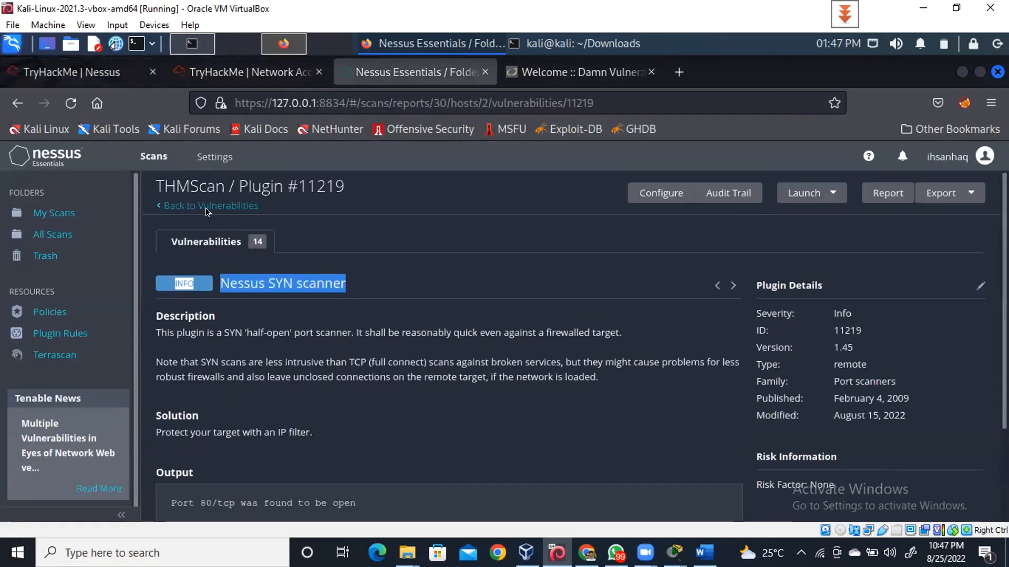
{"action": "left_click", "coordinate": [206, 210]}
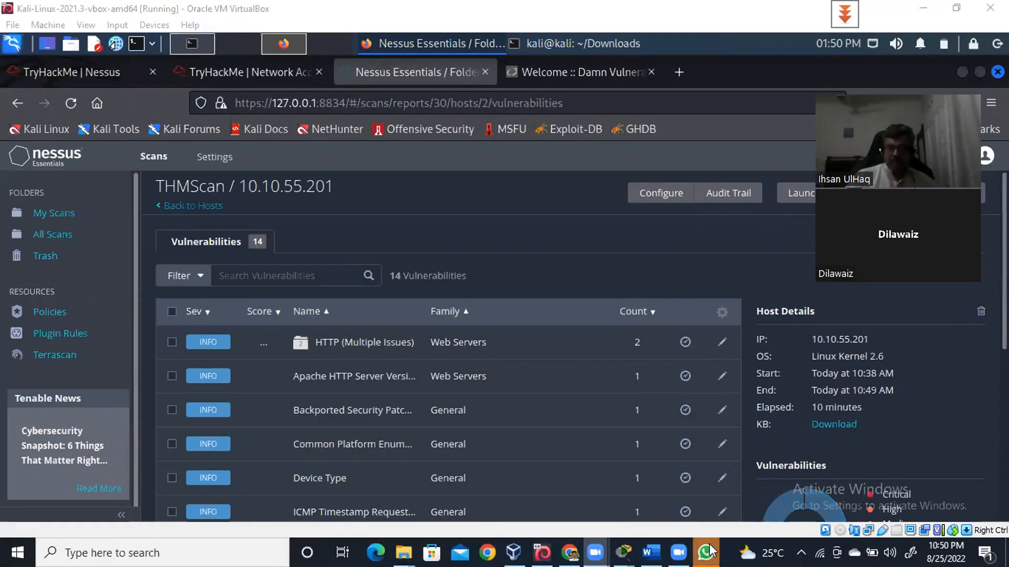
{"action": "mouse_move", "coordinate": [710, 552]}
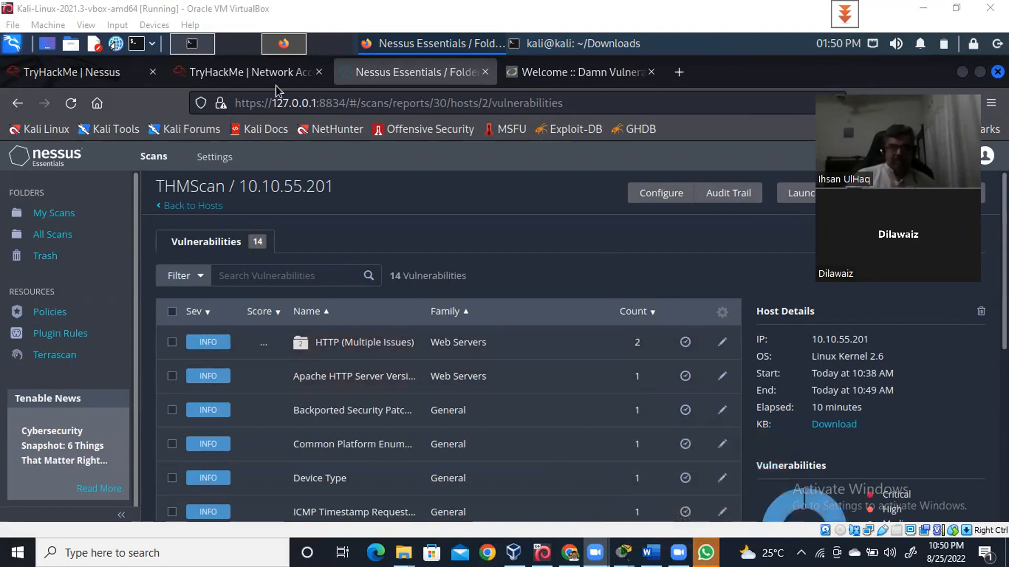
Highlight the port scanners question and the Apache HTTP Server version question in the TryHackMe room
{"action": "left_click", "coordinate": [70, 72]}
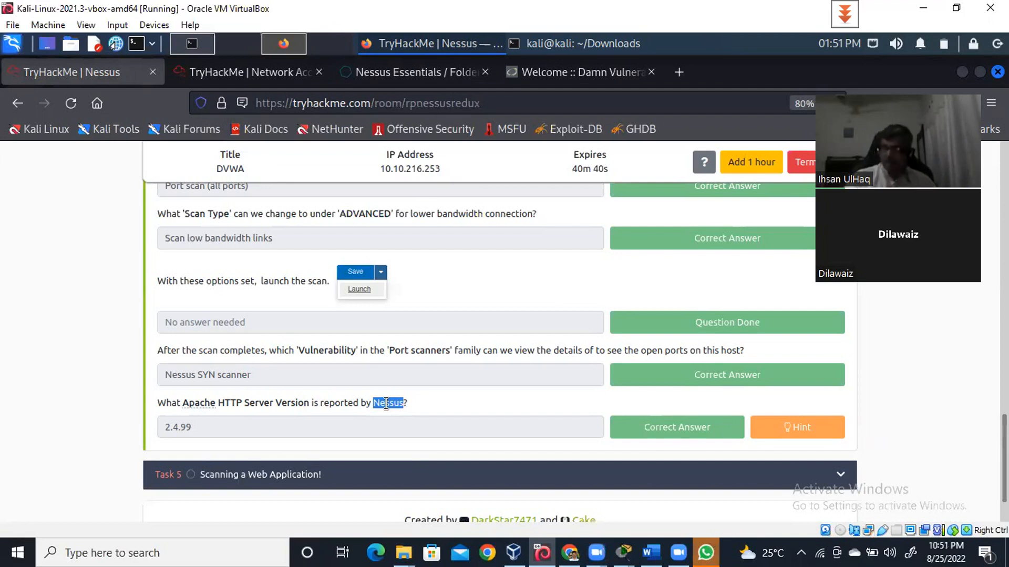
{"action": "left_click_drag", "start_coordinate": [646, 350], "coordinate": [700, 351]}
{"action": "left_click_drag", "start_coordinate": [406, 403], "coordinate": [222, 402]}
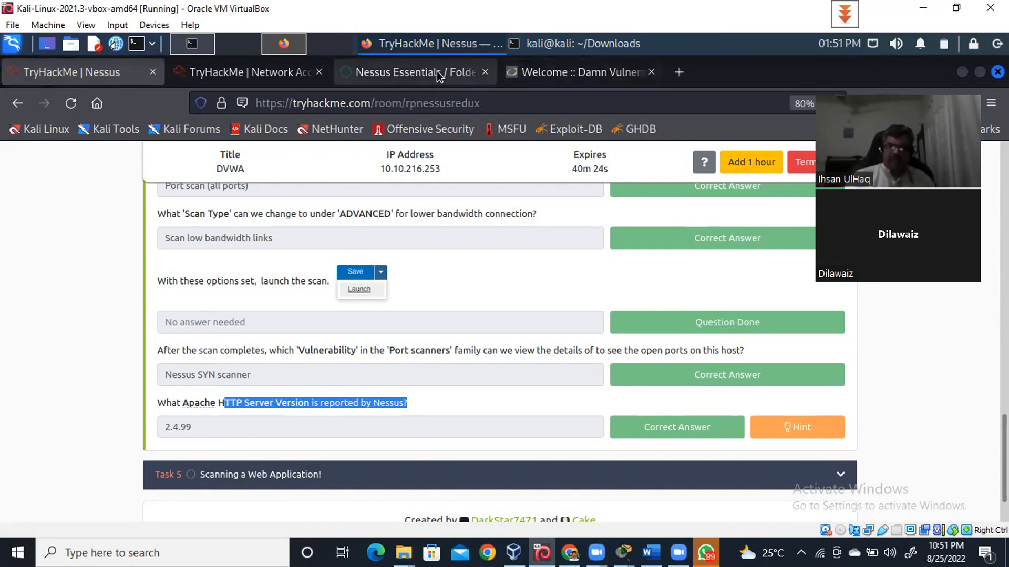
Open the Apache HTTP Server Version finding (plugin #48204) and copy its reported version 2.4.99
{"action": "left_click", "coordinate": [409, 73]}
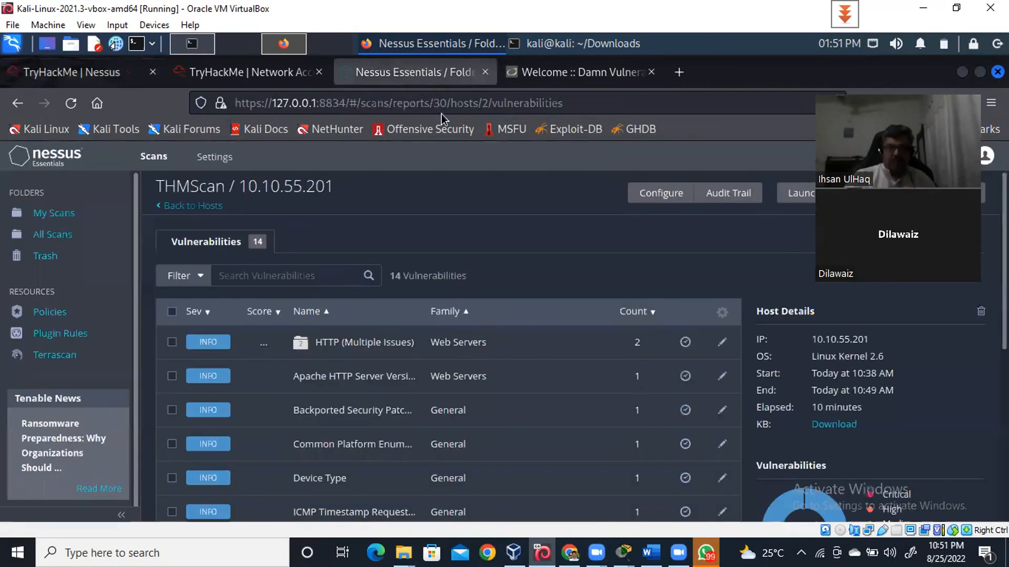
{"action": "left_click", "coordinate": [374, 381]}
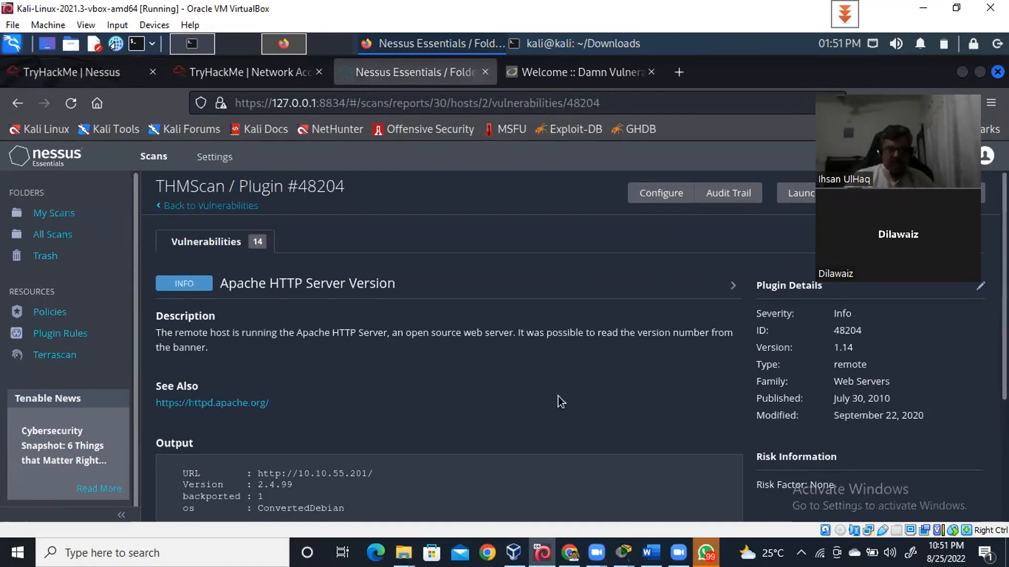
{"action": "left_click_drag", "start_coordinate": [293, 485], "coordinate": [263, 485]}
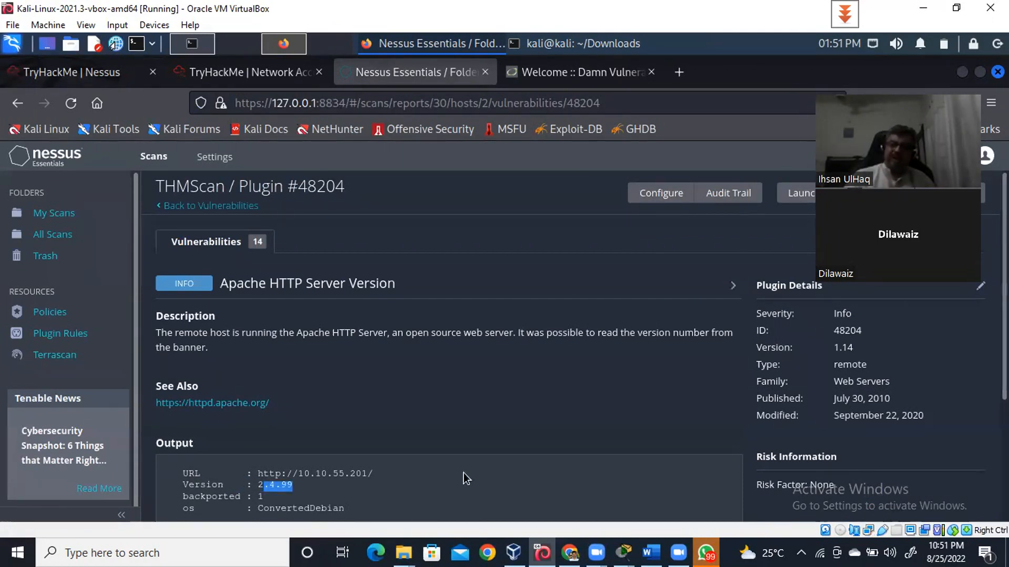
{"action": "left_click_drag", "start_coordinate": [253, 486], "coordinate": [293, 485]}
{"action": "right_click", "coordinate": [261, 485]}
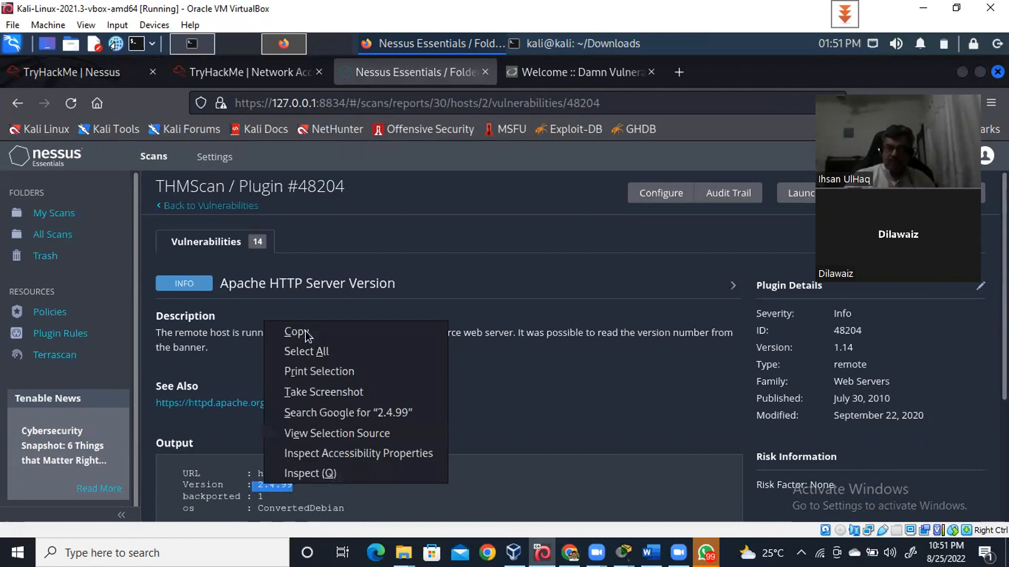
{"action": "key", "text": "Return"}
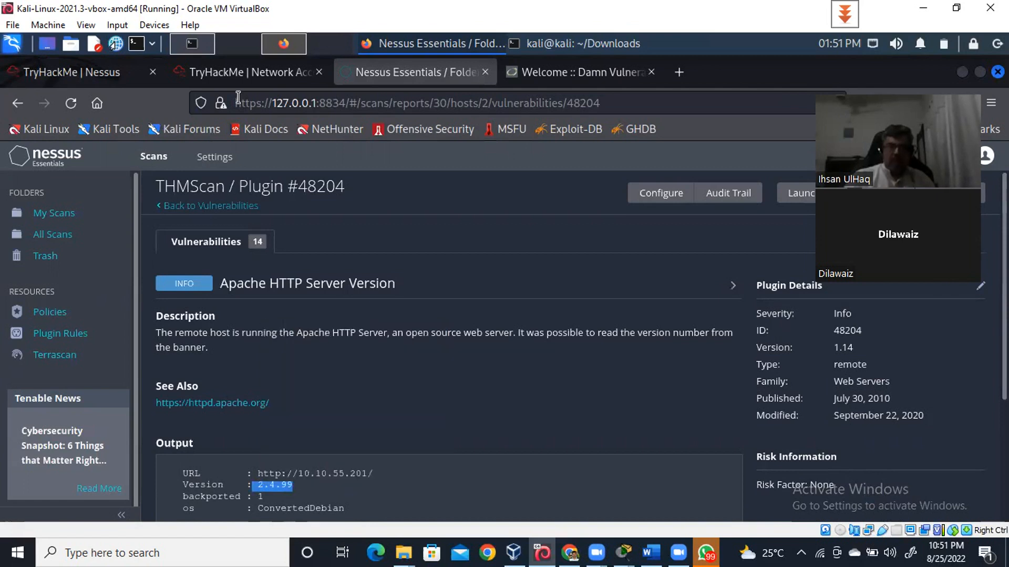
Expand Task 5, 'Scanning a Web Application!', and scroll back up to its beginning
{"action": "left_click", "coordinate": [74, 78]}
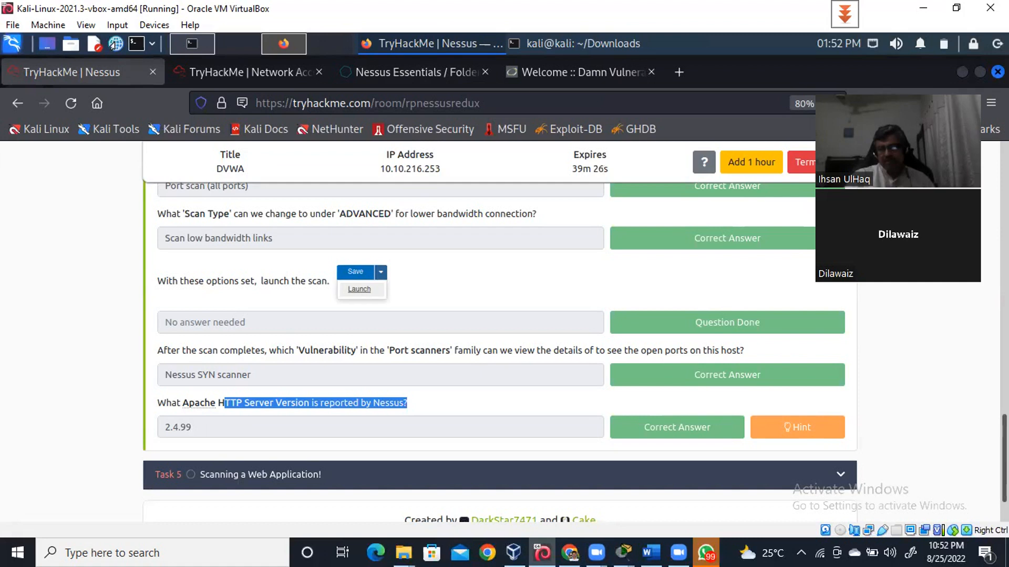
{"action": "scroll", "coordinate": [238, 475], "scroll_direction": "down", "scroll_amount": 1}
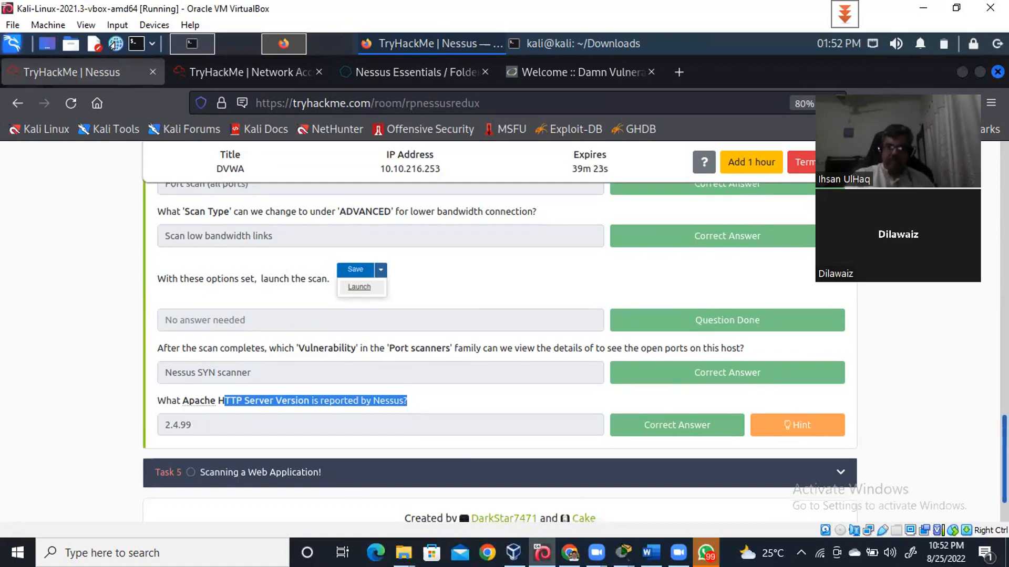
{"action": "scroll", "coordinate": [255, 420], "scroll_direction": "down", "scroll_amount": 2}
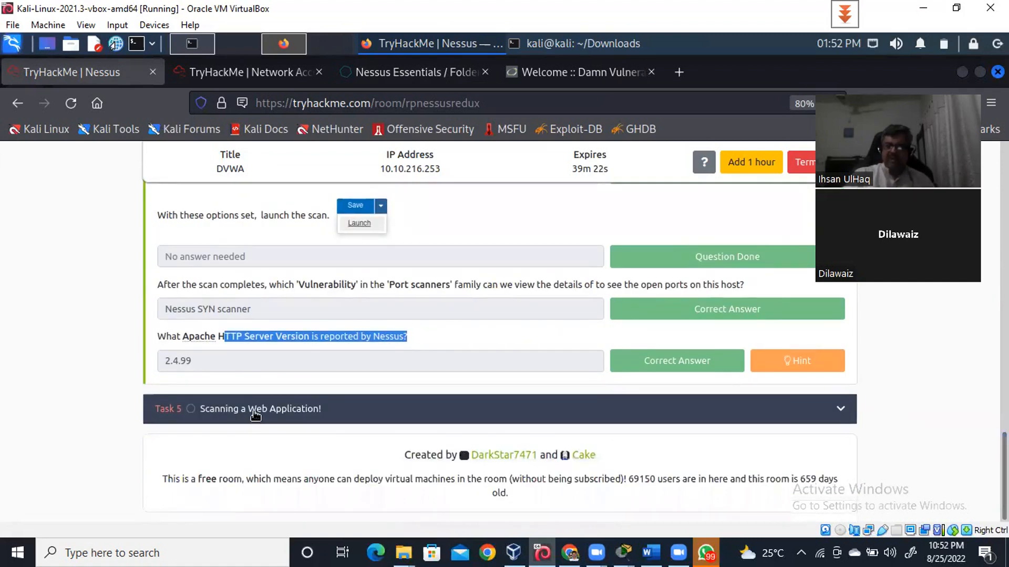
{"action": "left_click", "coordinate": [255, 413]}
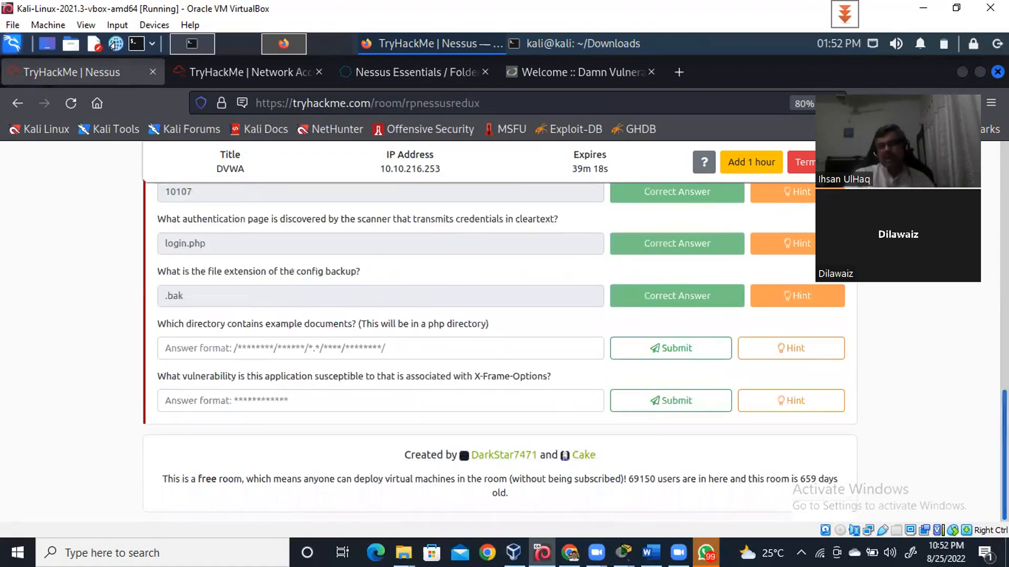
{"action": "scroll", "coordinate": [499, 342], "scroll_direction": "up", "scroll_amount": 3}
{"action": "scroll", "coordinate": [500, 341], "scroll_direction": "up", "scroll_amount": 3}
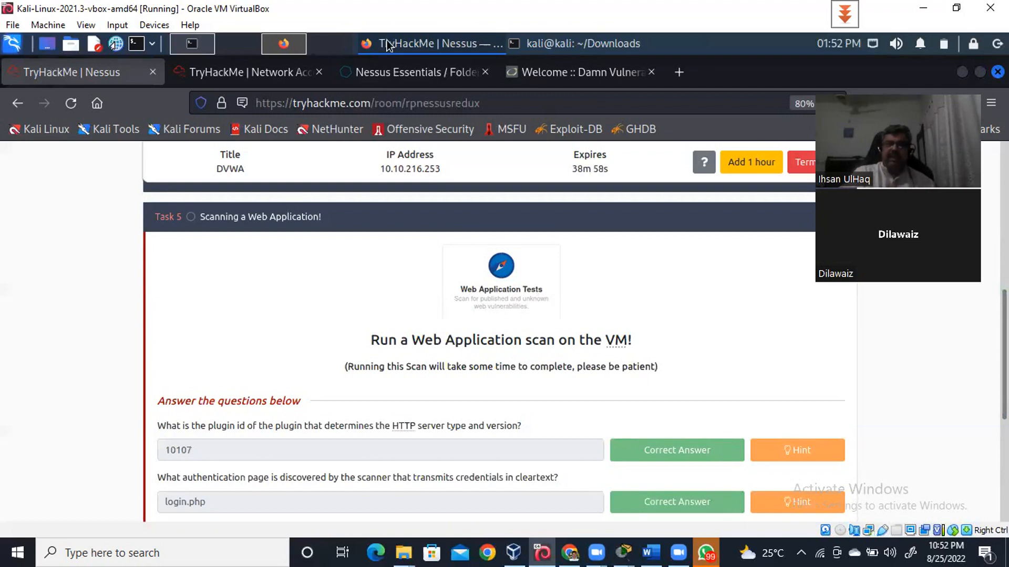
Back out of the Apache plugin page through the vulnerability list to THMScan's hosts overview
{"action": "left_click", "coordinate": [395, 74]}
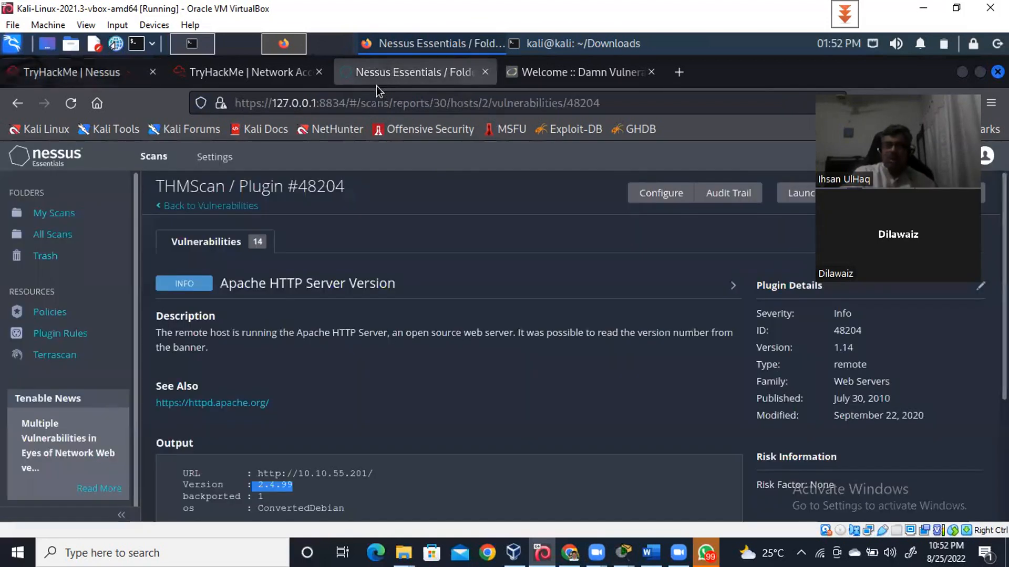
{"action": "left_click", "coordinate": [230, 207]}
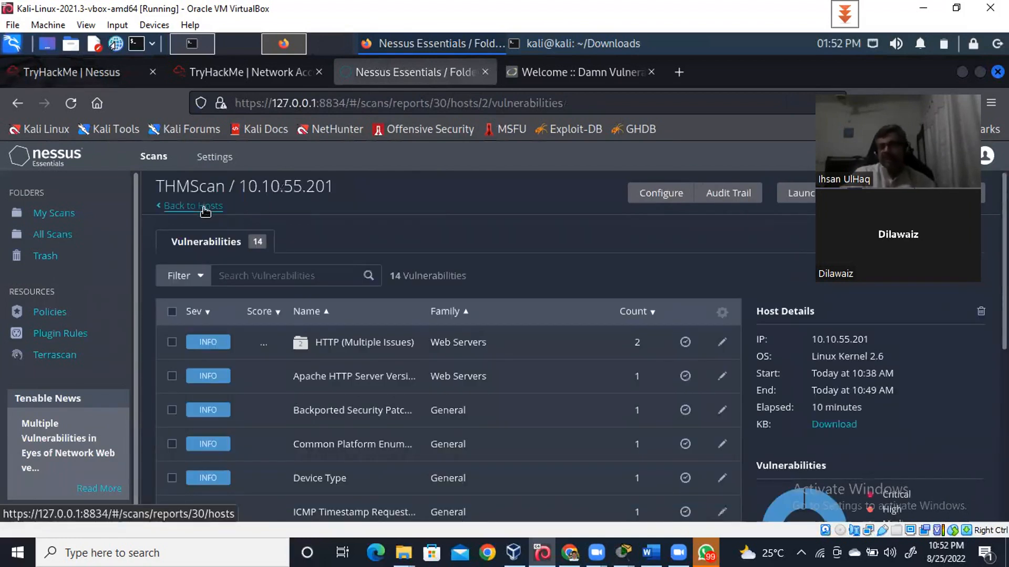
{"action": "left_click", "coordinate": [205, 208]}
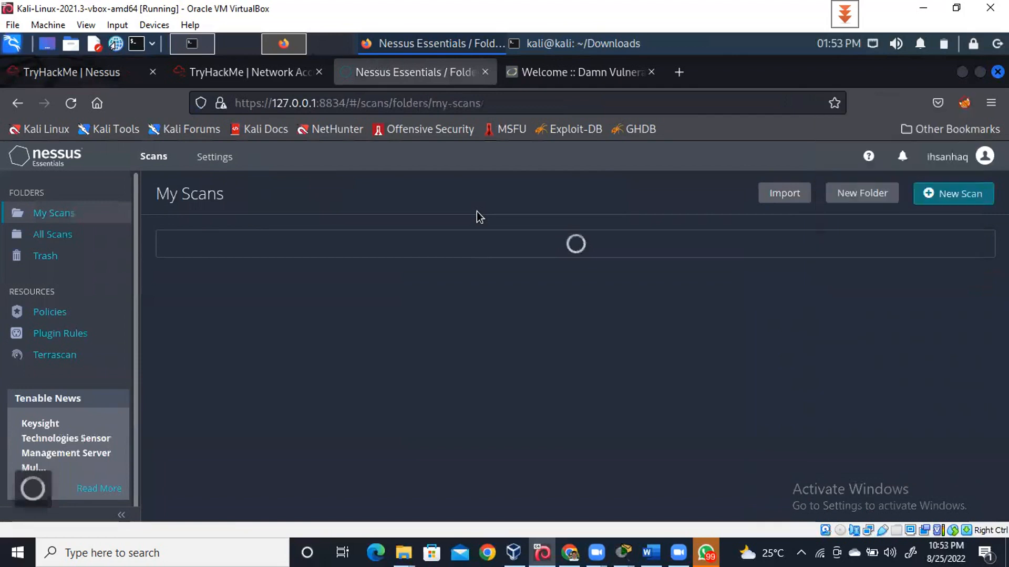
Create a new scan and pick the Web Application Tests template from Scan Templates
{"action": "left_click", "coordinate": [961, 197]}
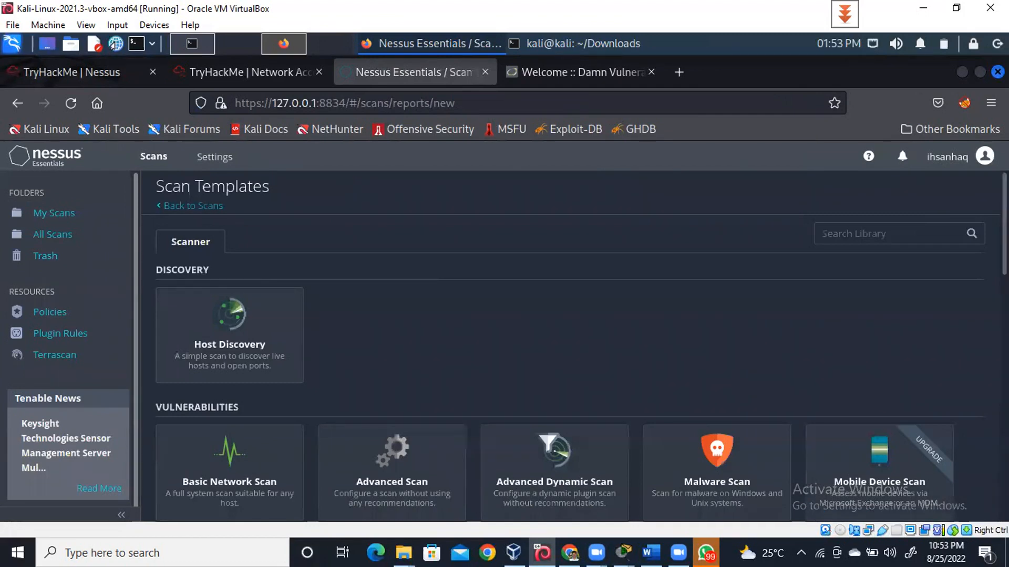
{"action": "scroll", "coordinate": [820, 357], "scroll_direction": "down", "scroll_amount": 3}
{"action": "scroll", "coordinate": [244, 382], "scroll_direction": "down", "scroll_amount": 1}
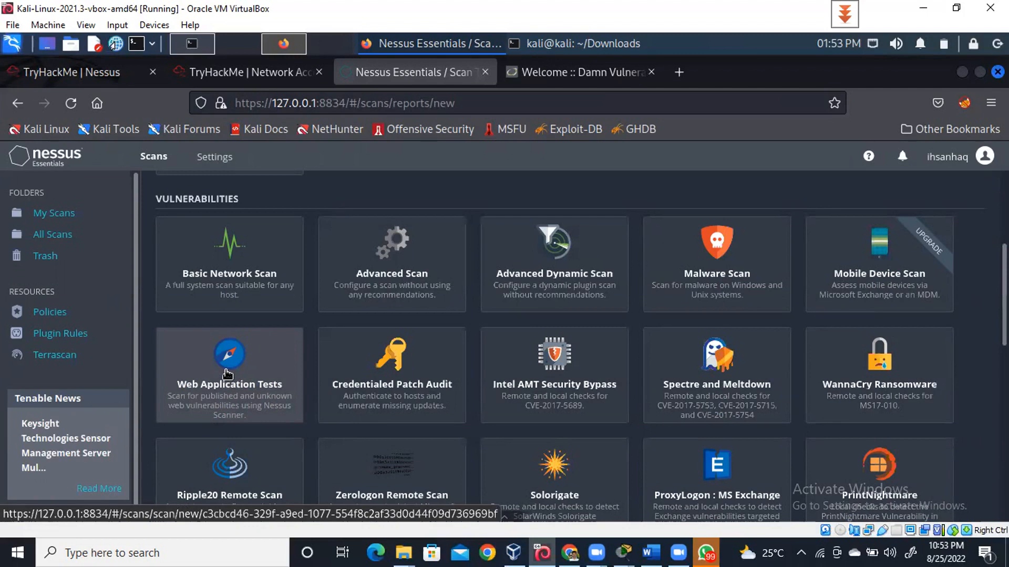
{"action": "left_click", "coordinate": [228, 374]}
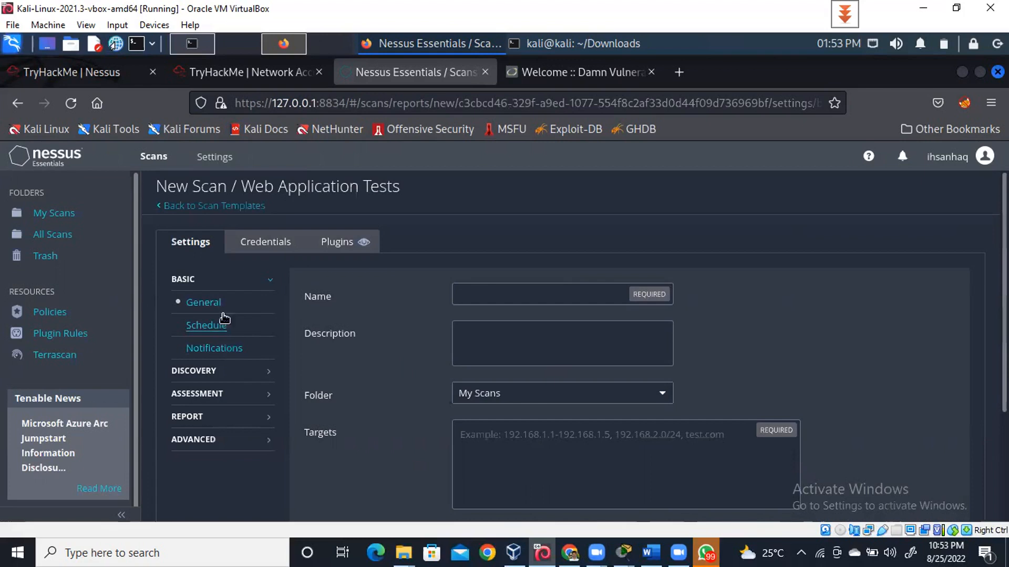
Review the new scan's Discovery and Advanced settings, keeping scan type Default, then return to Scan Templates unsaved
{"action": "left_click", "coordinate": [216, 374]}
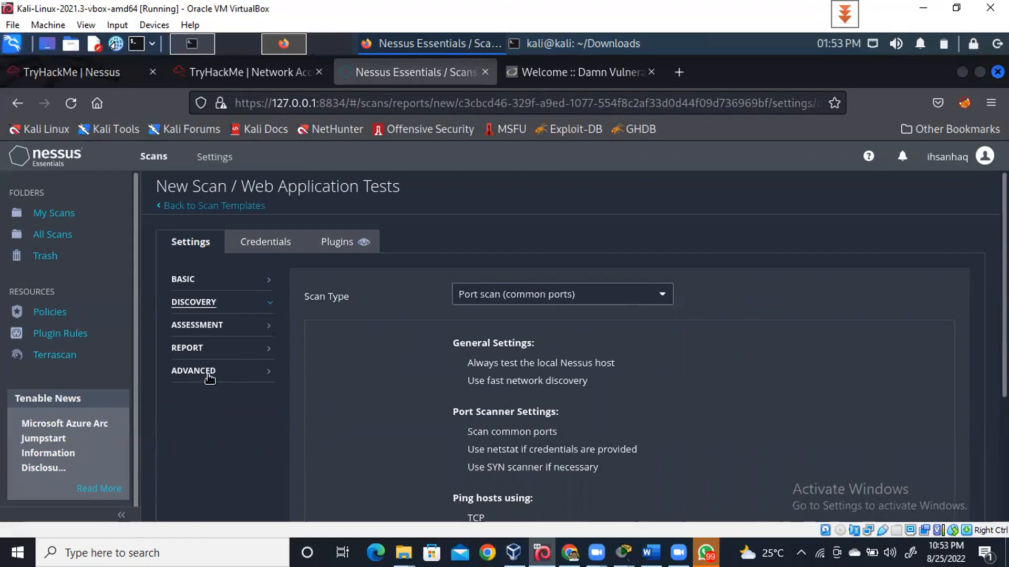
{"action": "left_click", "coordinate": [208, 373]}
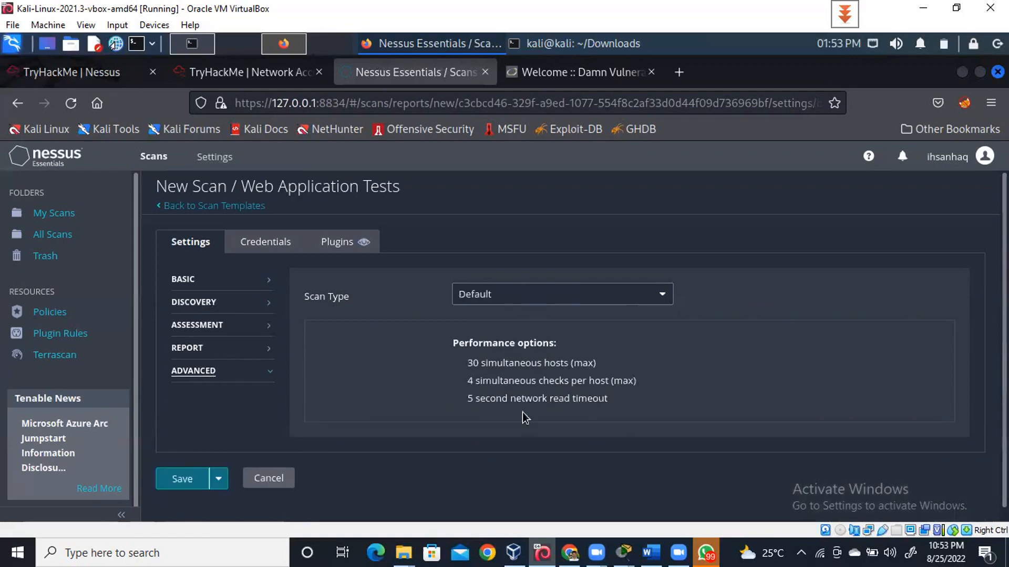
{"action": "left_click", "coordinate": [545, 304]}
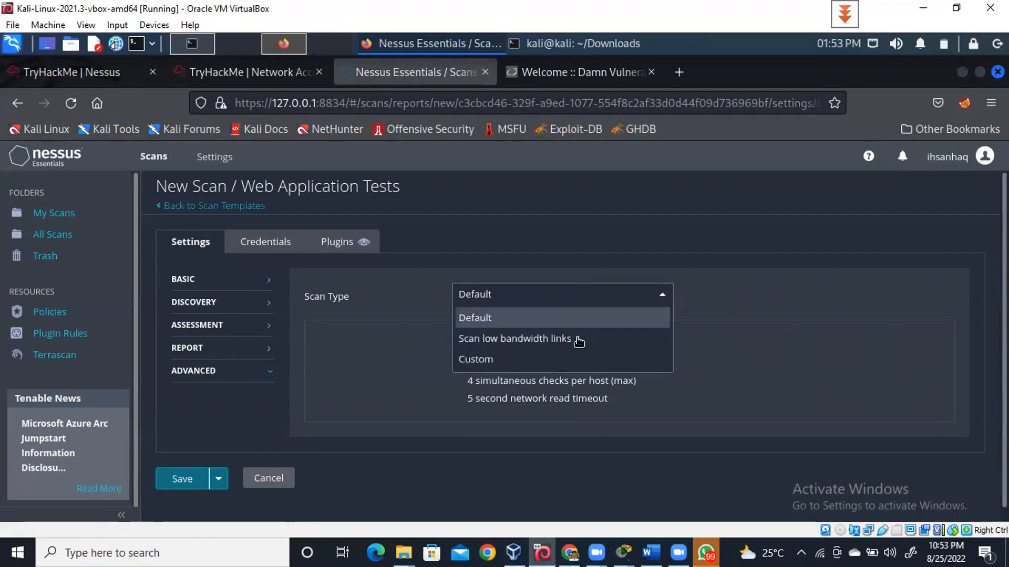
{"action": "left_click", "coordinate": [560, 256]}
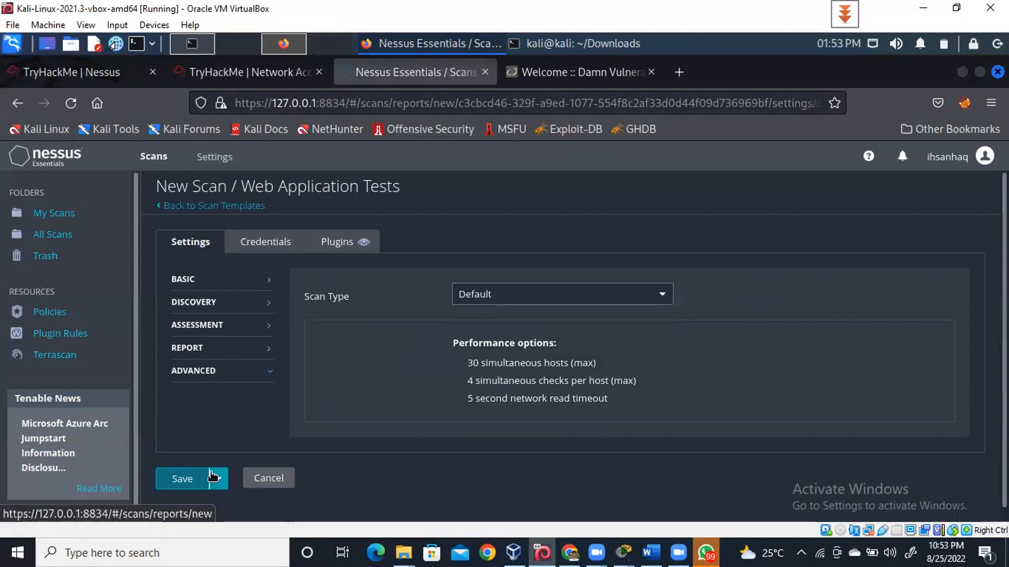
{"action": "left_click", "coordinate": [206, 208]}
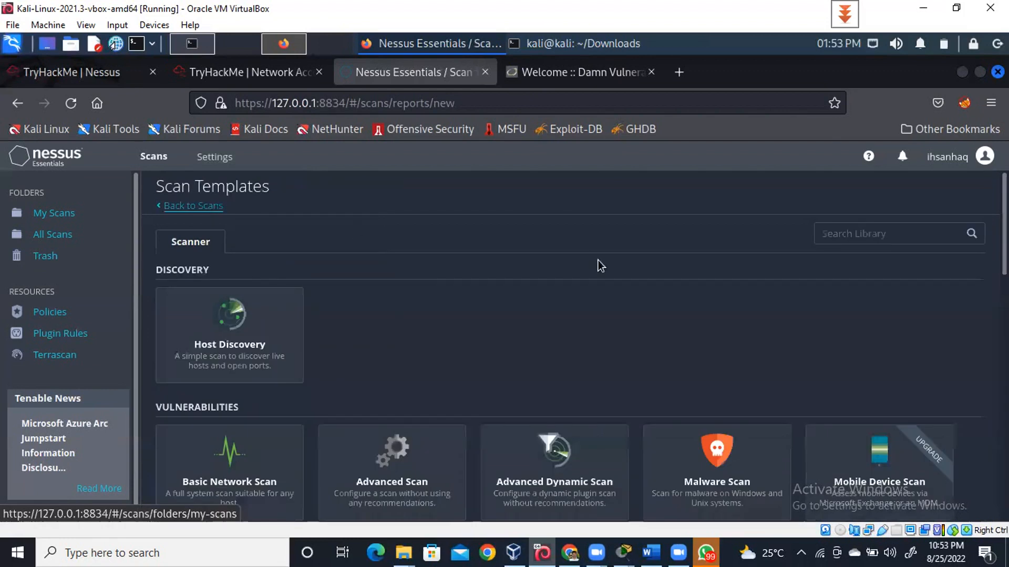
Open the Web_THM scan from My Scans and highlight its Completed status and elapsed time
{"action": "left_click", "coordinate": [210, 206]}
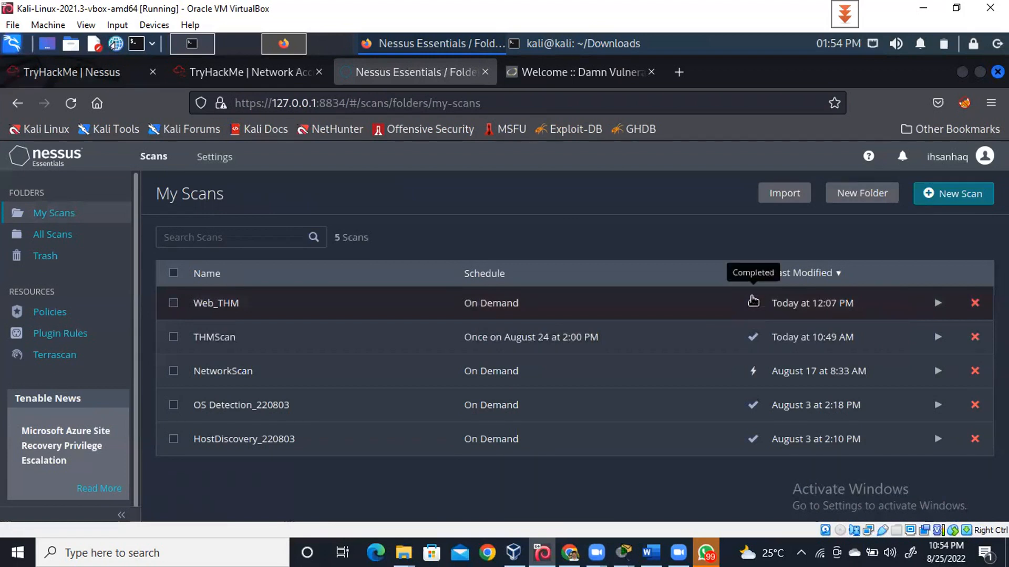
{"action": "left_click", "coordinate": [508, 306]}
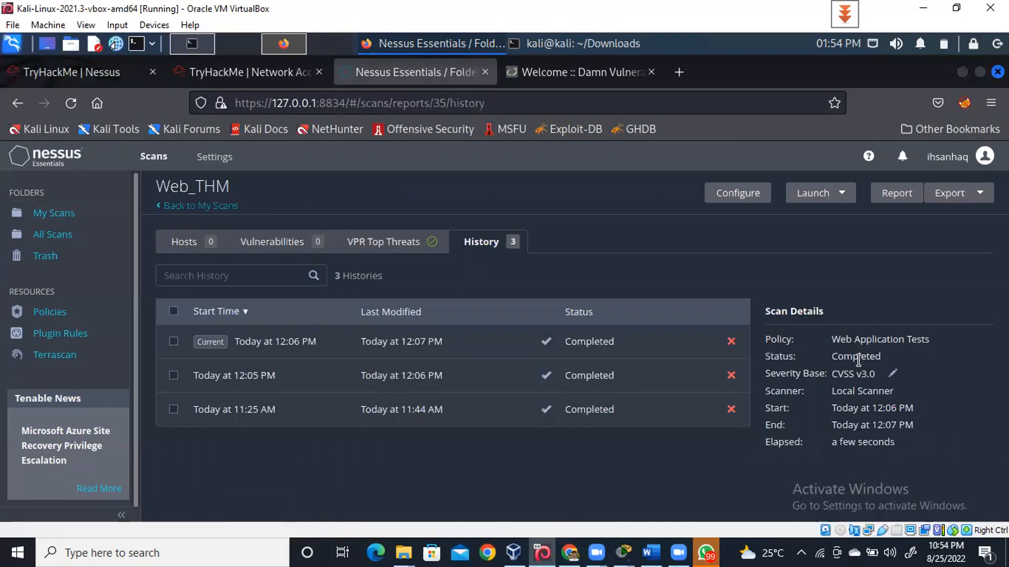
{"action": "double_click", "coordinate": [834, 361]}
{"action": "left_click_drag", "start_coordinate": [893, 440], "coordinate": [847, 441]}
Reopen Web_THM and load the results of its 11:25 AM run
{"action": "left_click", "coordinate": [193, 208]}
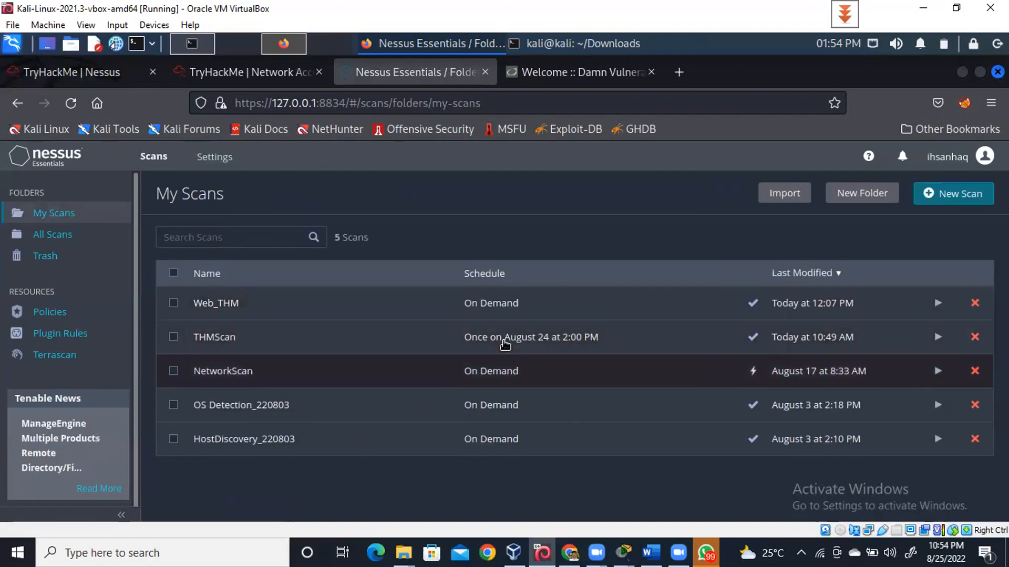
{"action": "left_click", "coordinate": [497, 310]}
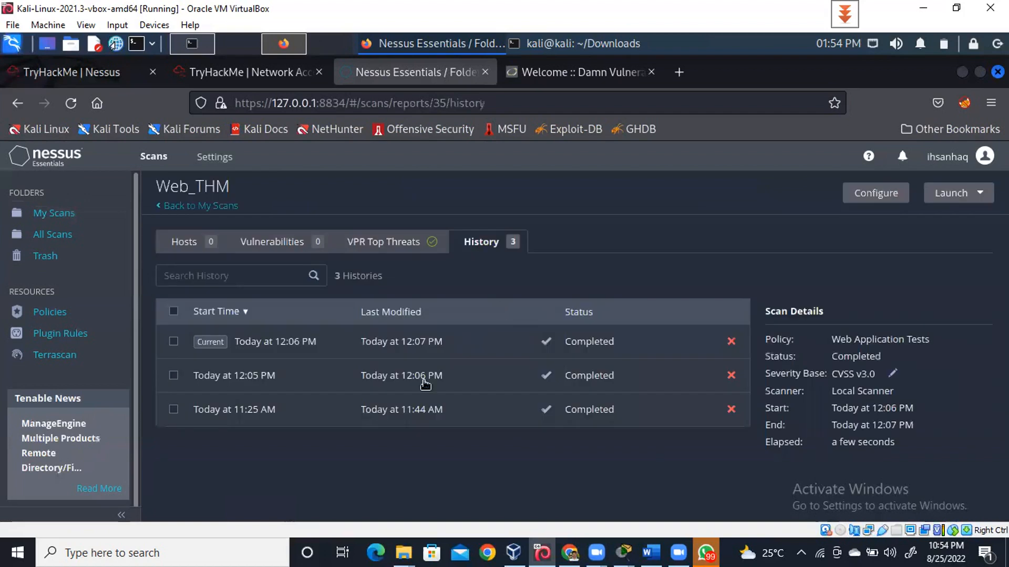
{"action": "left_click", "coordinate": [425, 411]}
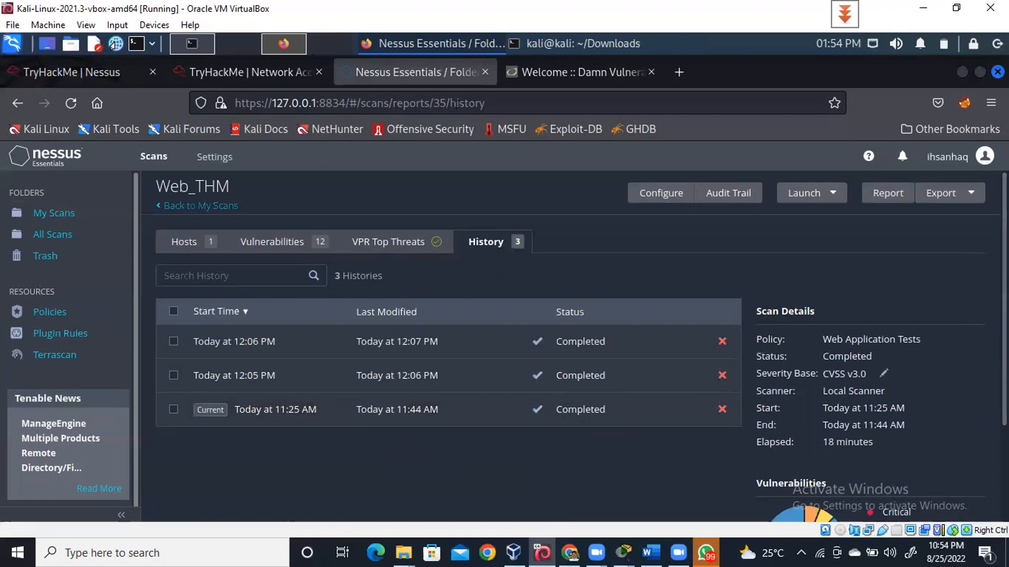
Show the Hosts view with 10.10.55.201 and its Vulnerabilities severity chart: 1 medium, 1 low, 14 info
{"action": "scroll", "coordinate": [575, 346], "scroll_direction": "down", "scroll_amount": 1}
{"action": "scroll", "coordinate": [576, 347], "scroll_direction": "up", "scroll_amount": 1}
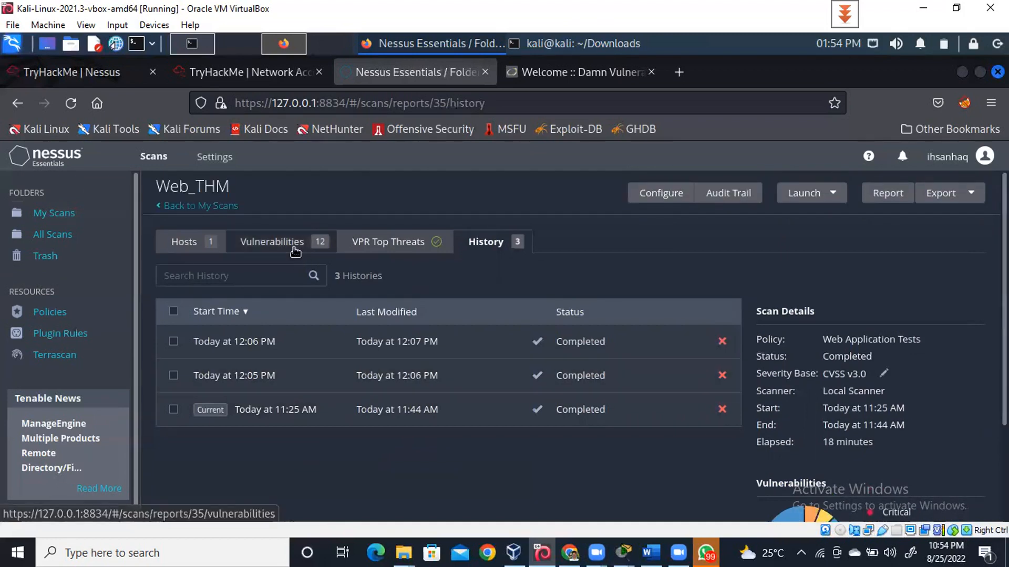
{"action": "left_click", "coordinate": [203, 262]}
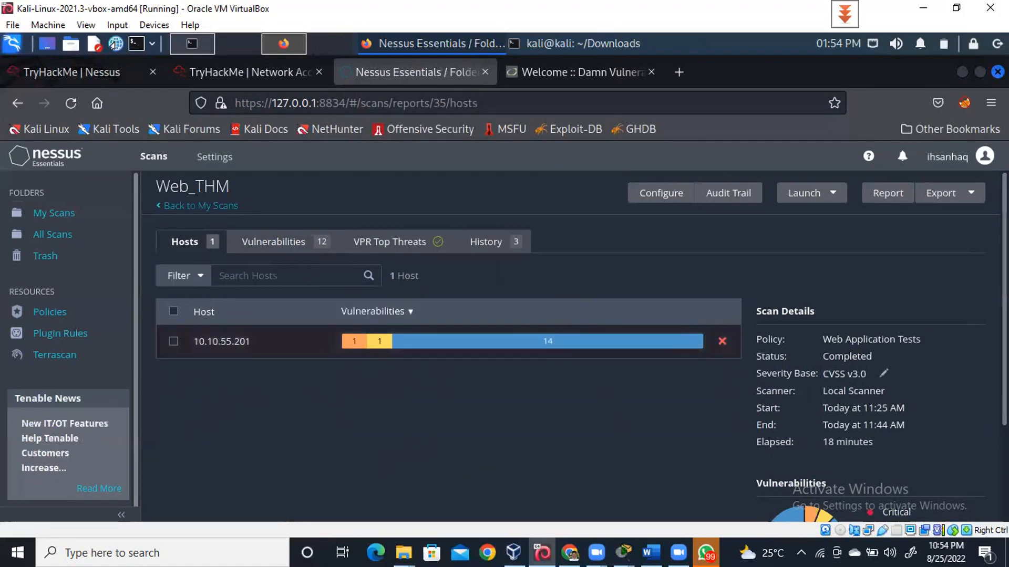
{"action": "mouse_move", "coordinate": [547, 342]}
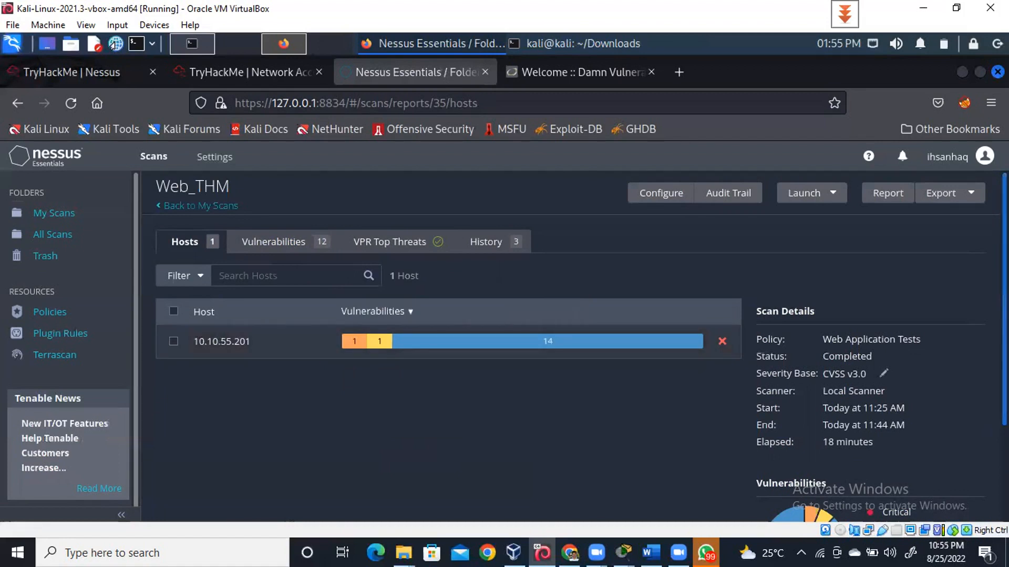
{"action": "scroll", "coordinate": [573, 342], "scroll_direction": "down", "scroll_amount": 2}
{"action": "scroll", "coordinate": [573, 341], "scroll_direction": "down", "scroll_amount": 1}
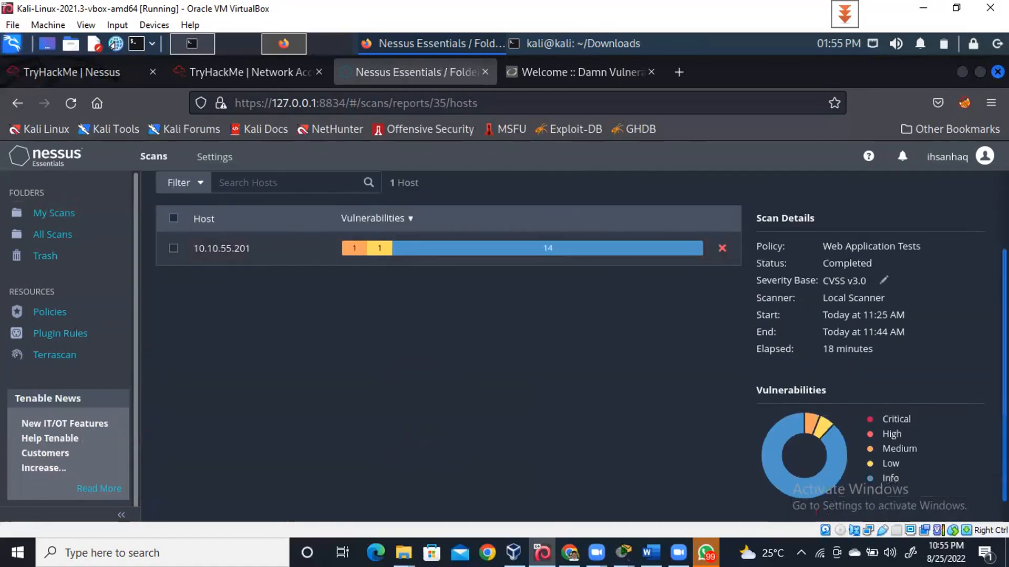
{"action": "scroll", "coordinate": [573, 342], "scroll_direction": "down", "scroll_amount": 1}
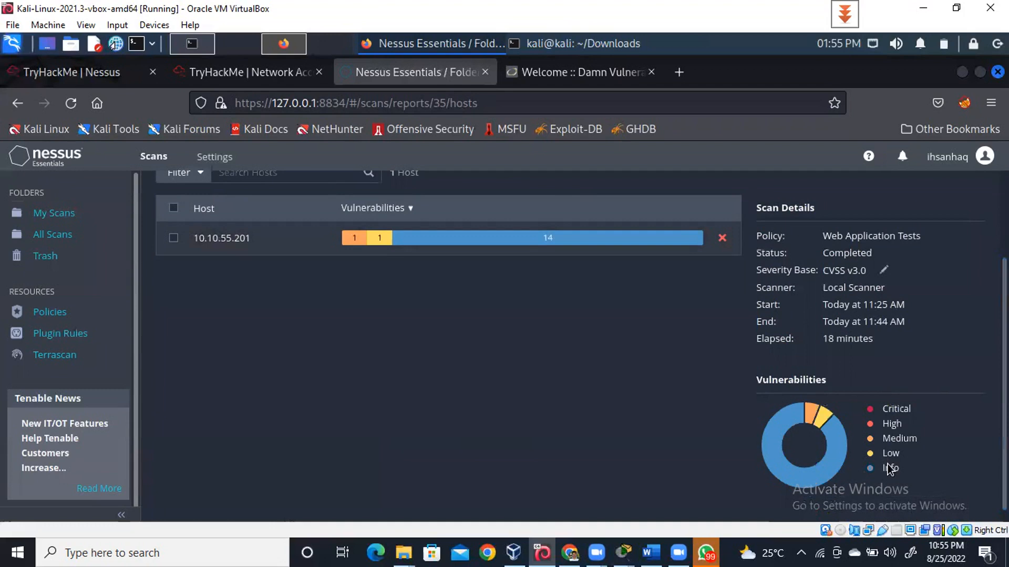
{"action": "mouse_move", "coordinate": [888, 469]}
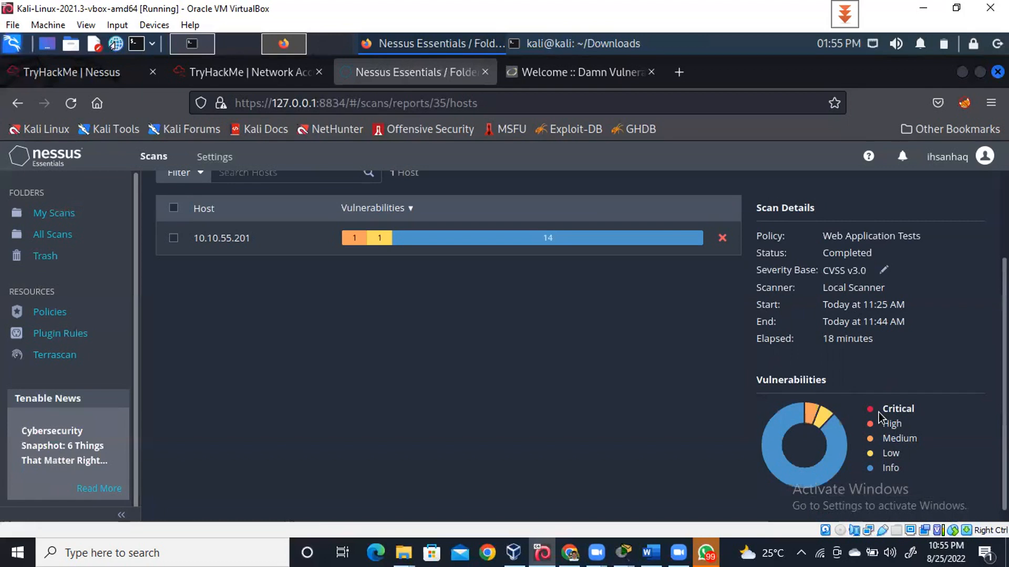
Open host 10.10.55.201's vulnerabilities and highlight its Linux Kernel 2.6 OS in Host Details
{"action": "left_click", "coordinate": [541, 239]}
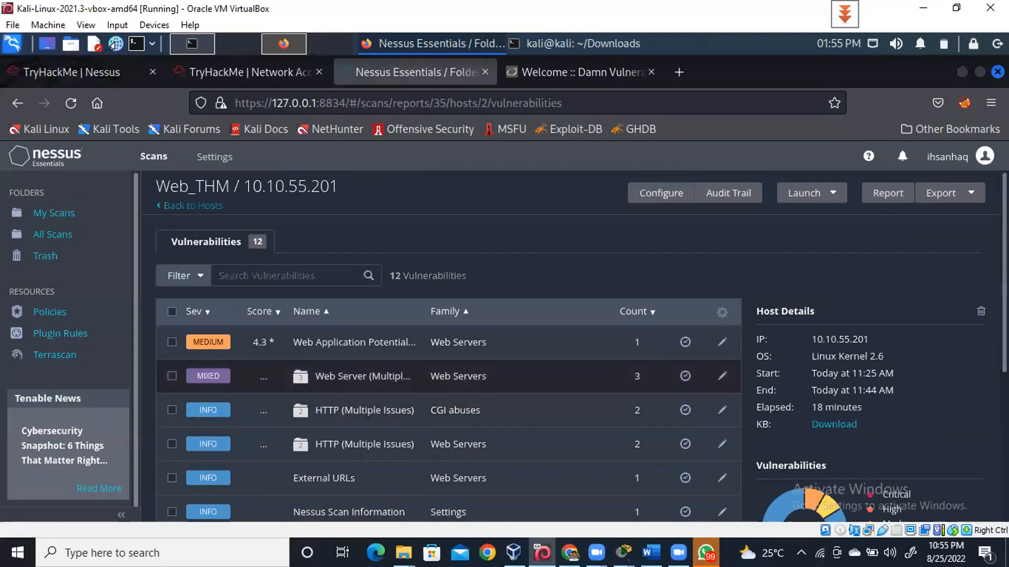
{"action": "scroll", "coordinate": [578, 341], "scroll_direction": "down", "scroll_amount": 1}
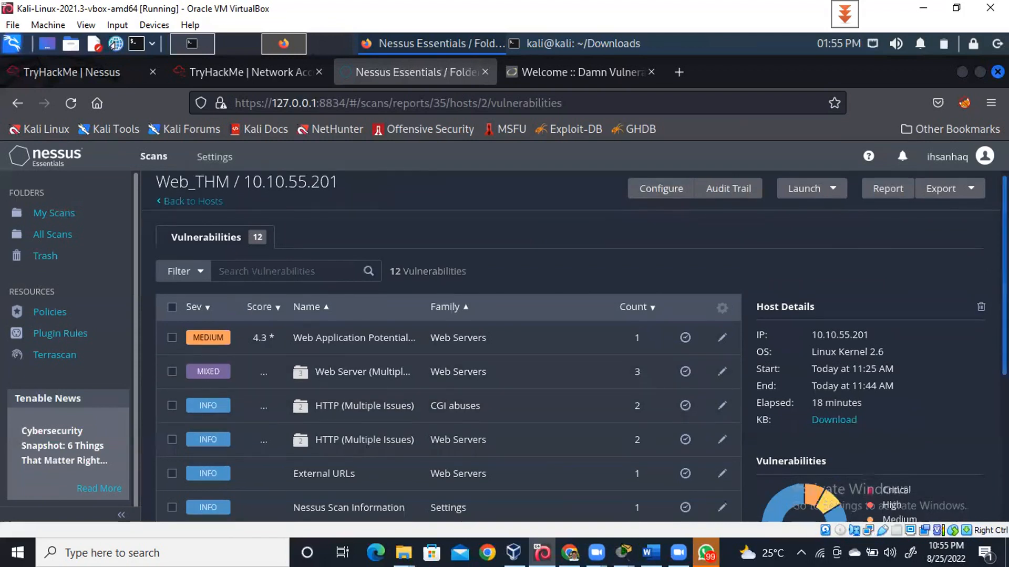
{"action": "scroll", "coordinate": [578, 342], "scroll_direction": "down", "scroll_amount": 3}
{"action": "scroll", "coordinate": [578, 342], "scroll_direction": "down", "scroll_amount": 3}
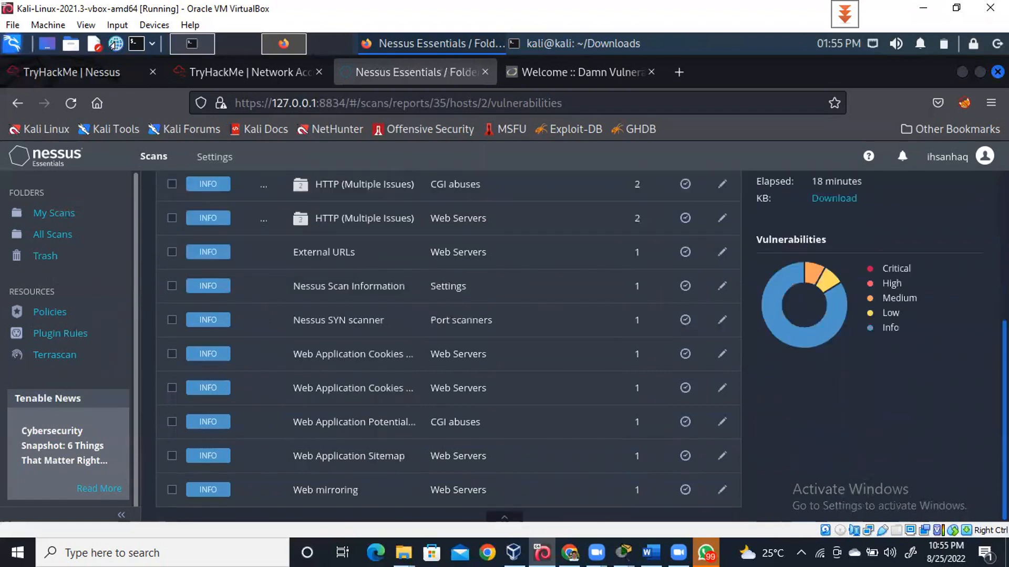
{"action": "scroll", "coordinate": [578, 341], "scroll_direction": "up", "scroll_amount": 6}
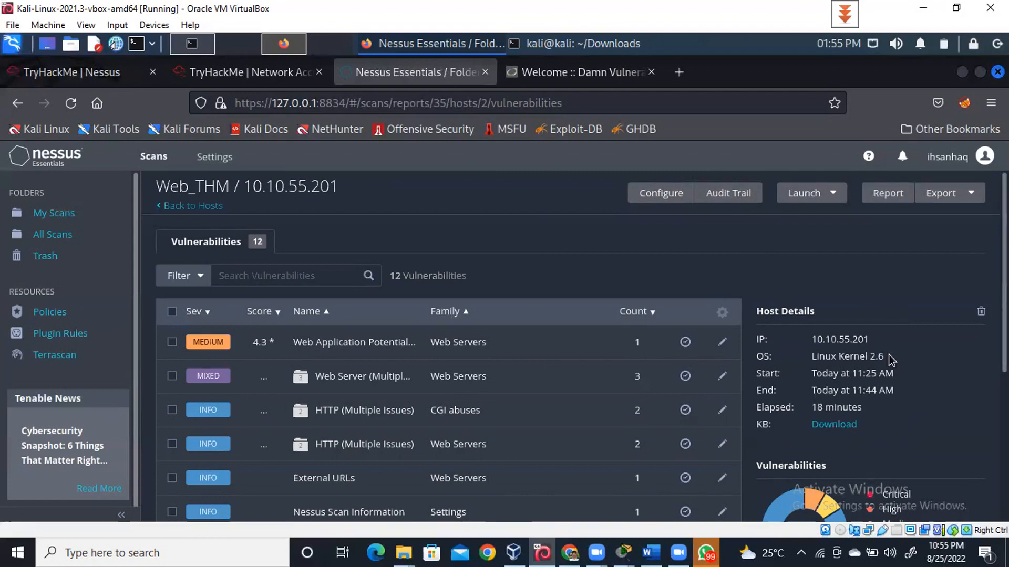
{"action": "left_click_drag", "start_coordinate": [883, 356], "coordinate": [870, 340]}
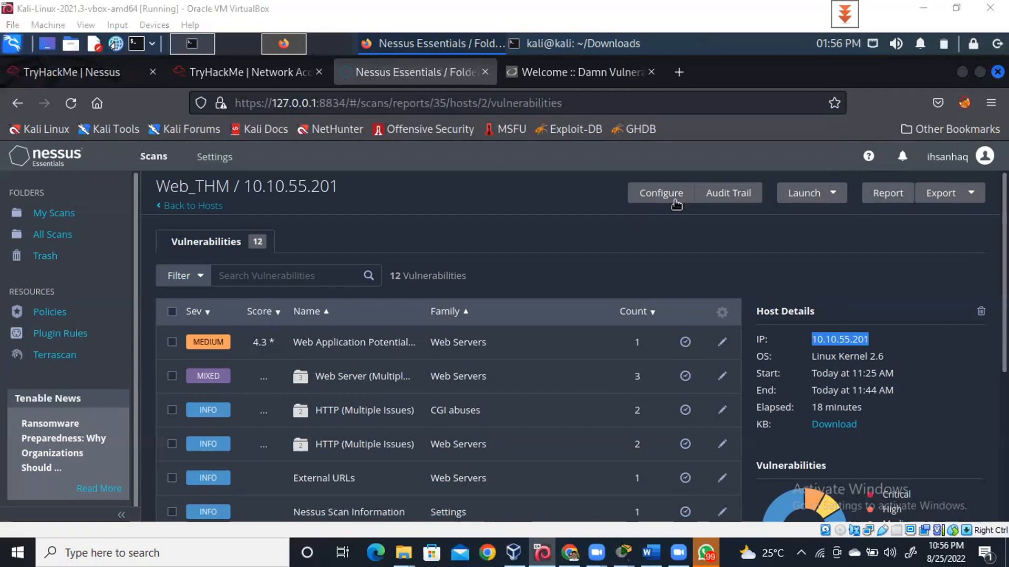
Review the host's 12 vulnerabilities, led by a medium Web Application finding scored 4.3
{"action": "left_click", "coordinate": [707, 245]}
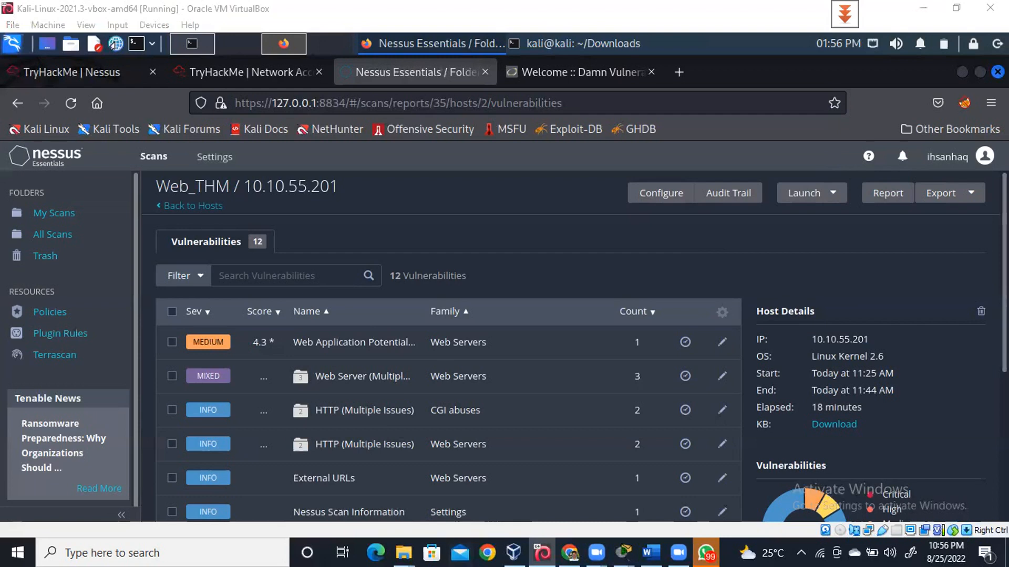
{"action": "scroll", "coordinate": [578, 347], "scroll_direction": "down", "scroll_amount": 2}
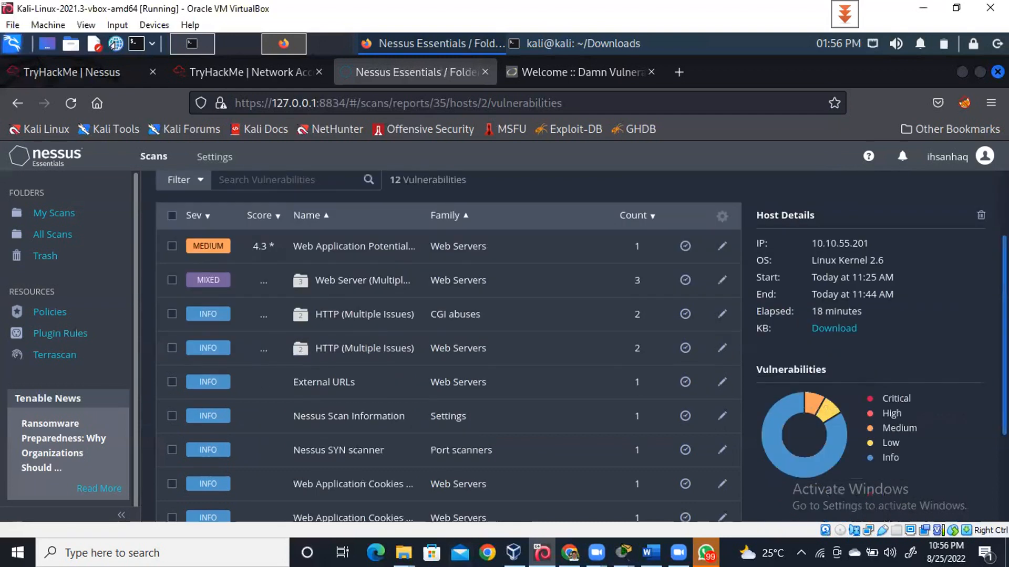
{"action": "scroll", "coordinate": [449, 347], "scroll_direction": "down", "scroll_amount": 1}
{"action": "scroll", "coordinate": [345, 373], "scroll_direction": "down", "scroll_amount": 1}
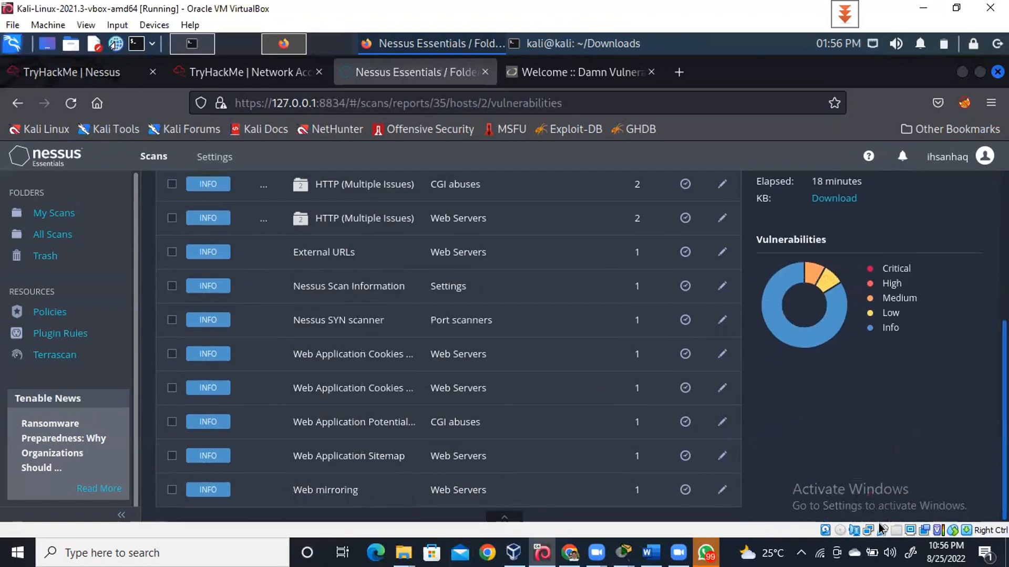